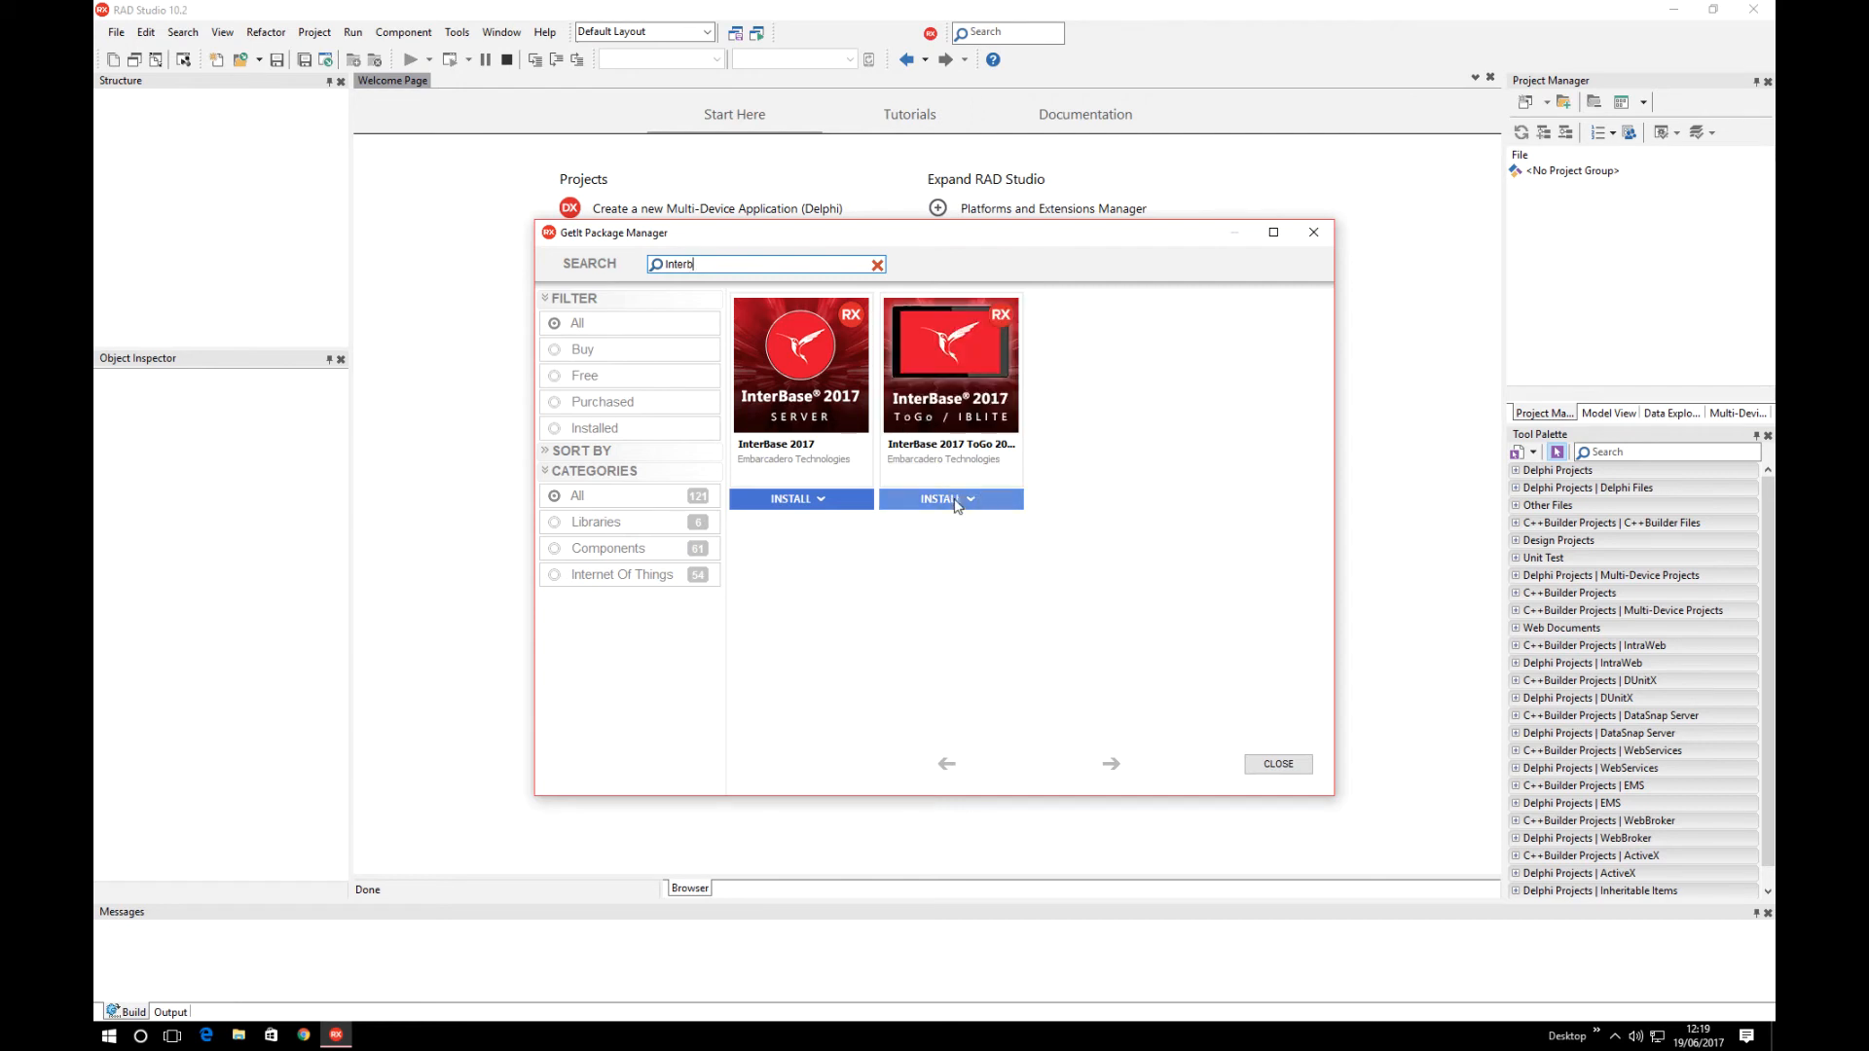
# - Install the InterBase 2017 ToGo package from GetIt, allow it to change the device, and close the finished install log
pyautogui.click(971, 502)
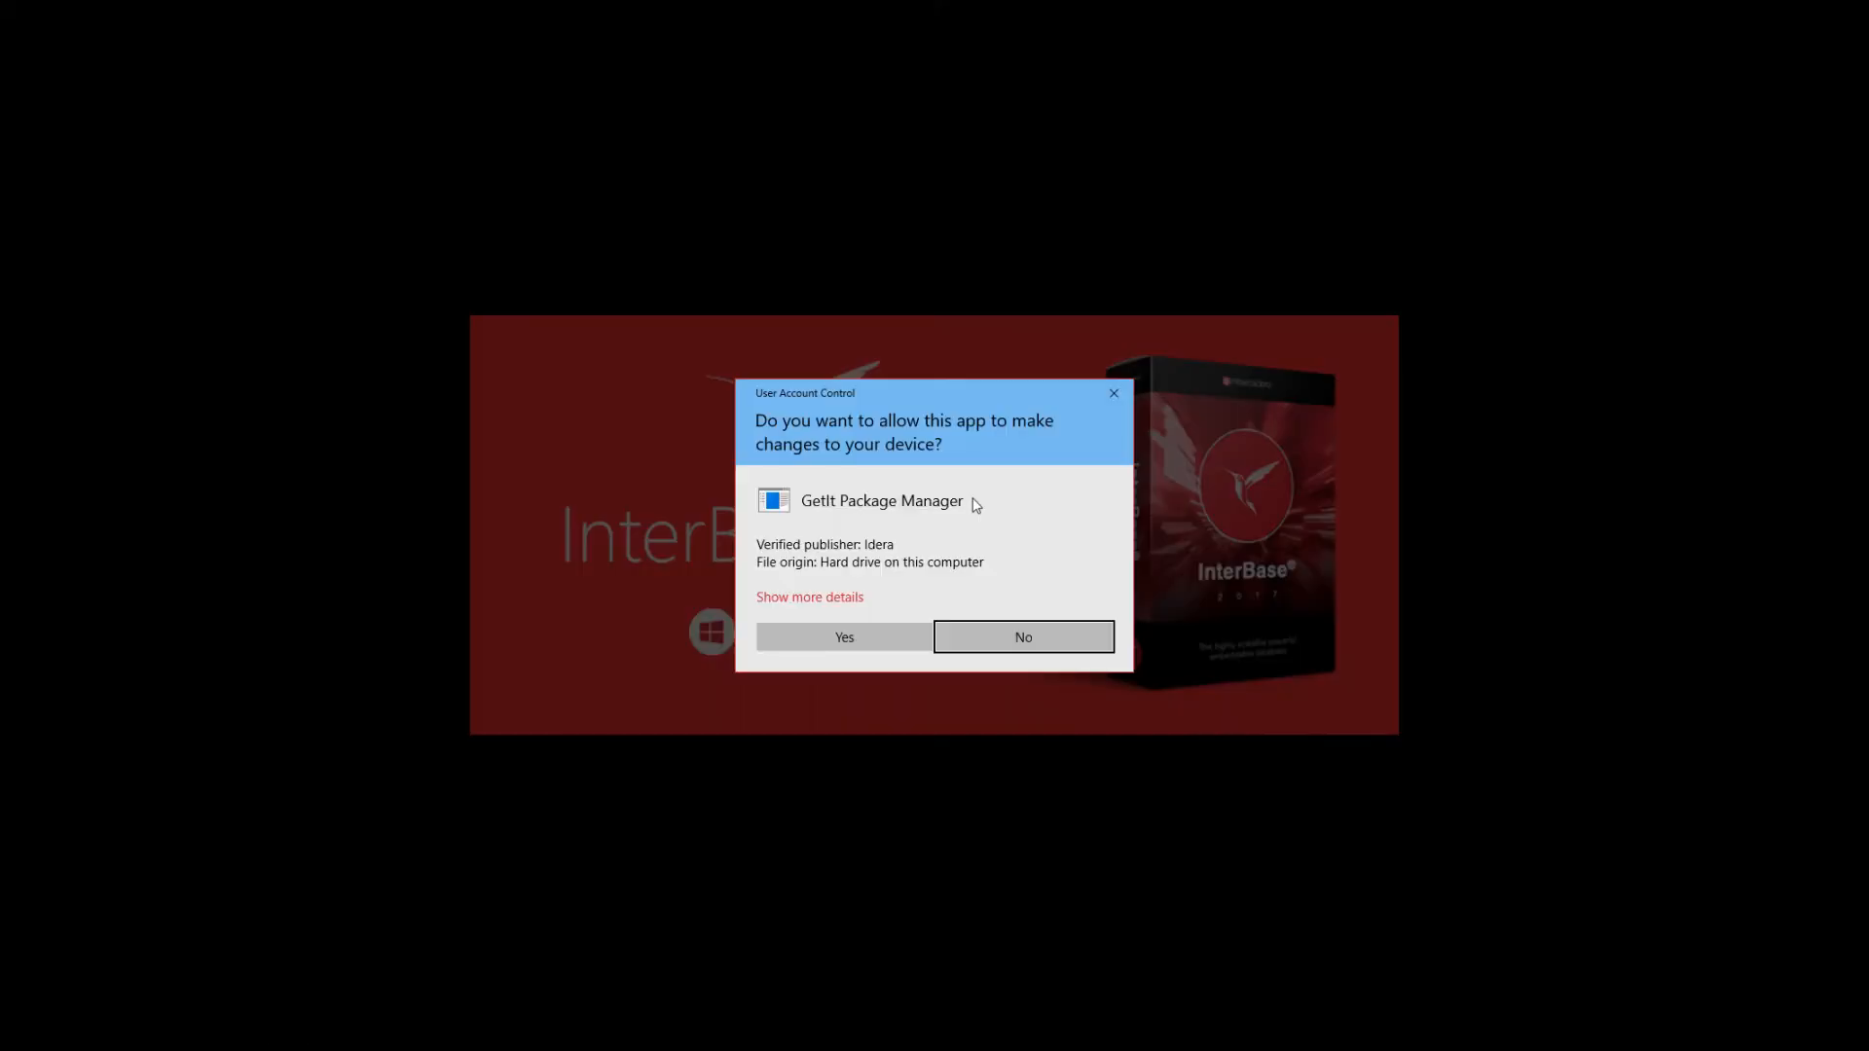
pyautogui.click(846, 627)
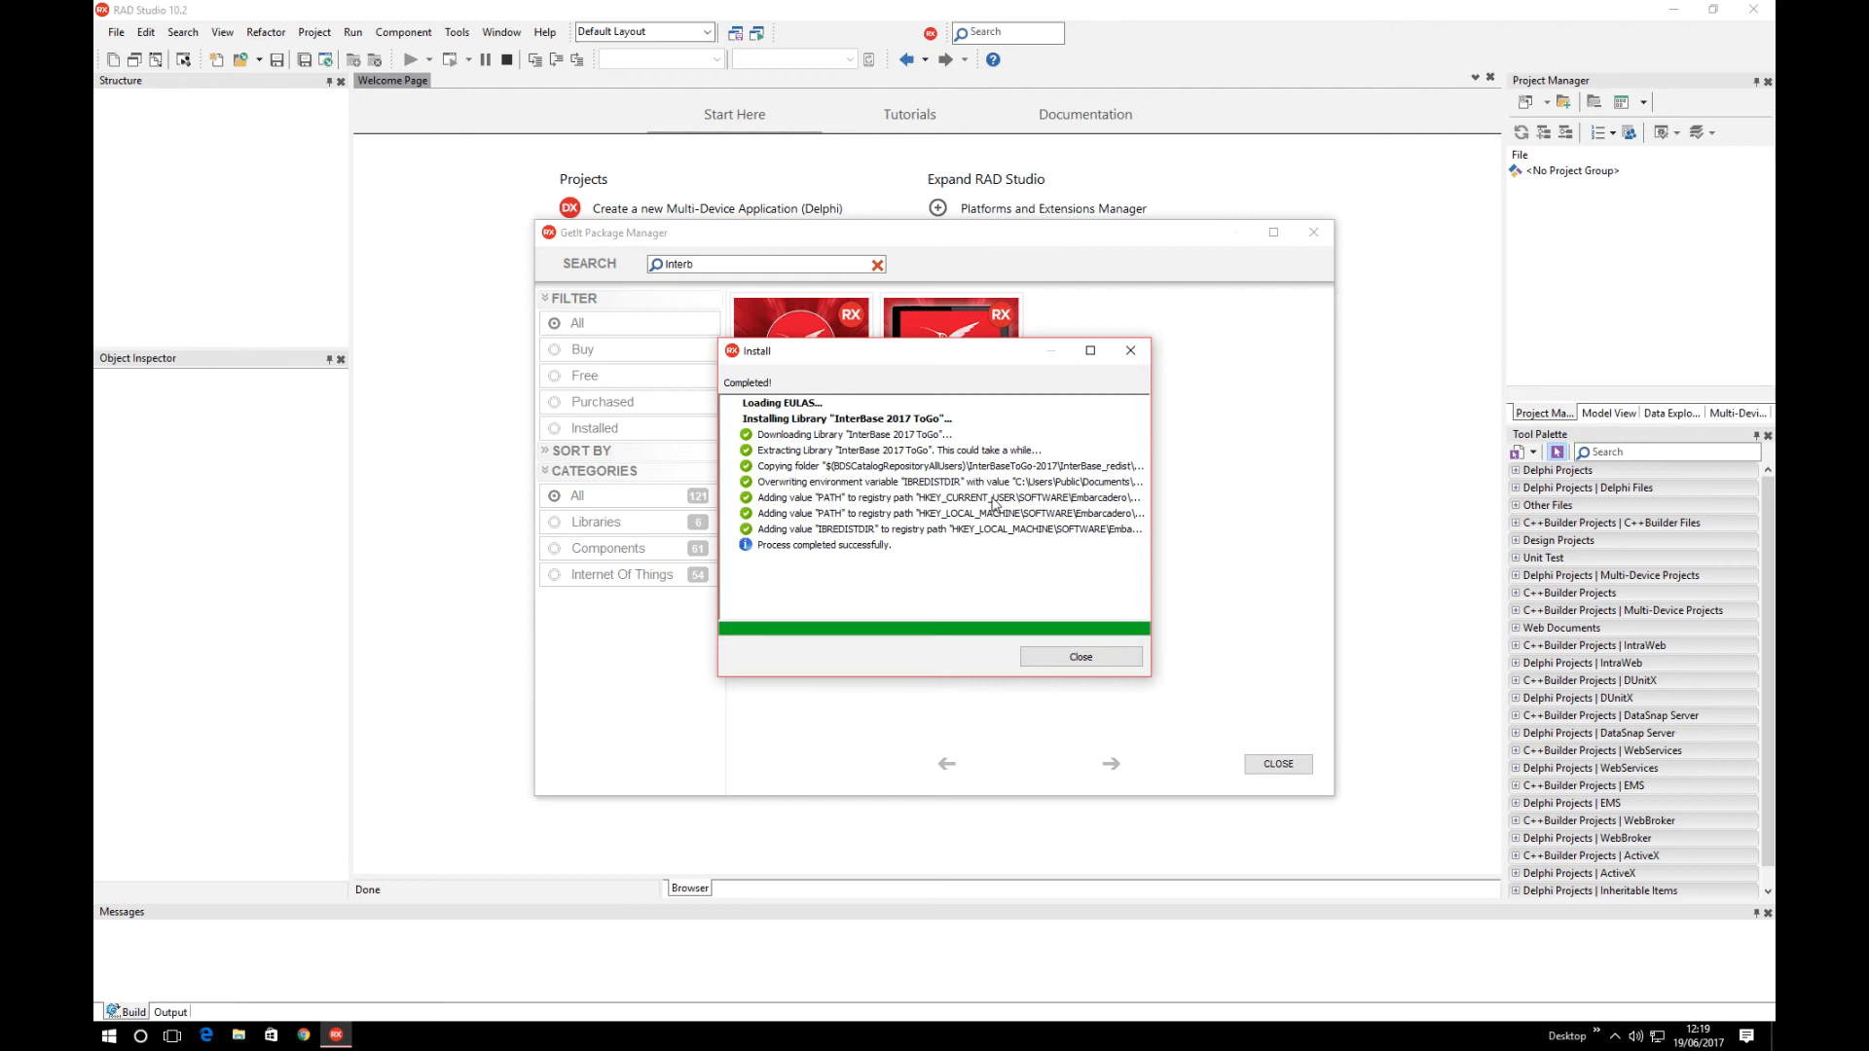
pyautogui.click(1067, 658)
# - Open File Explorer and browse to C:\Users\Public\Public Documents\Embarcadero\Interbase\redist\InterBase2017 to examine the installed platform folders
pyautogui.click(240, 1035)
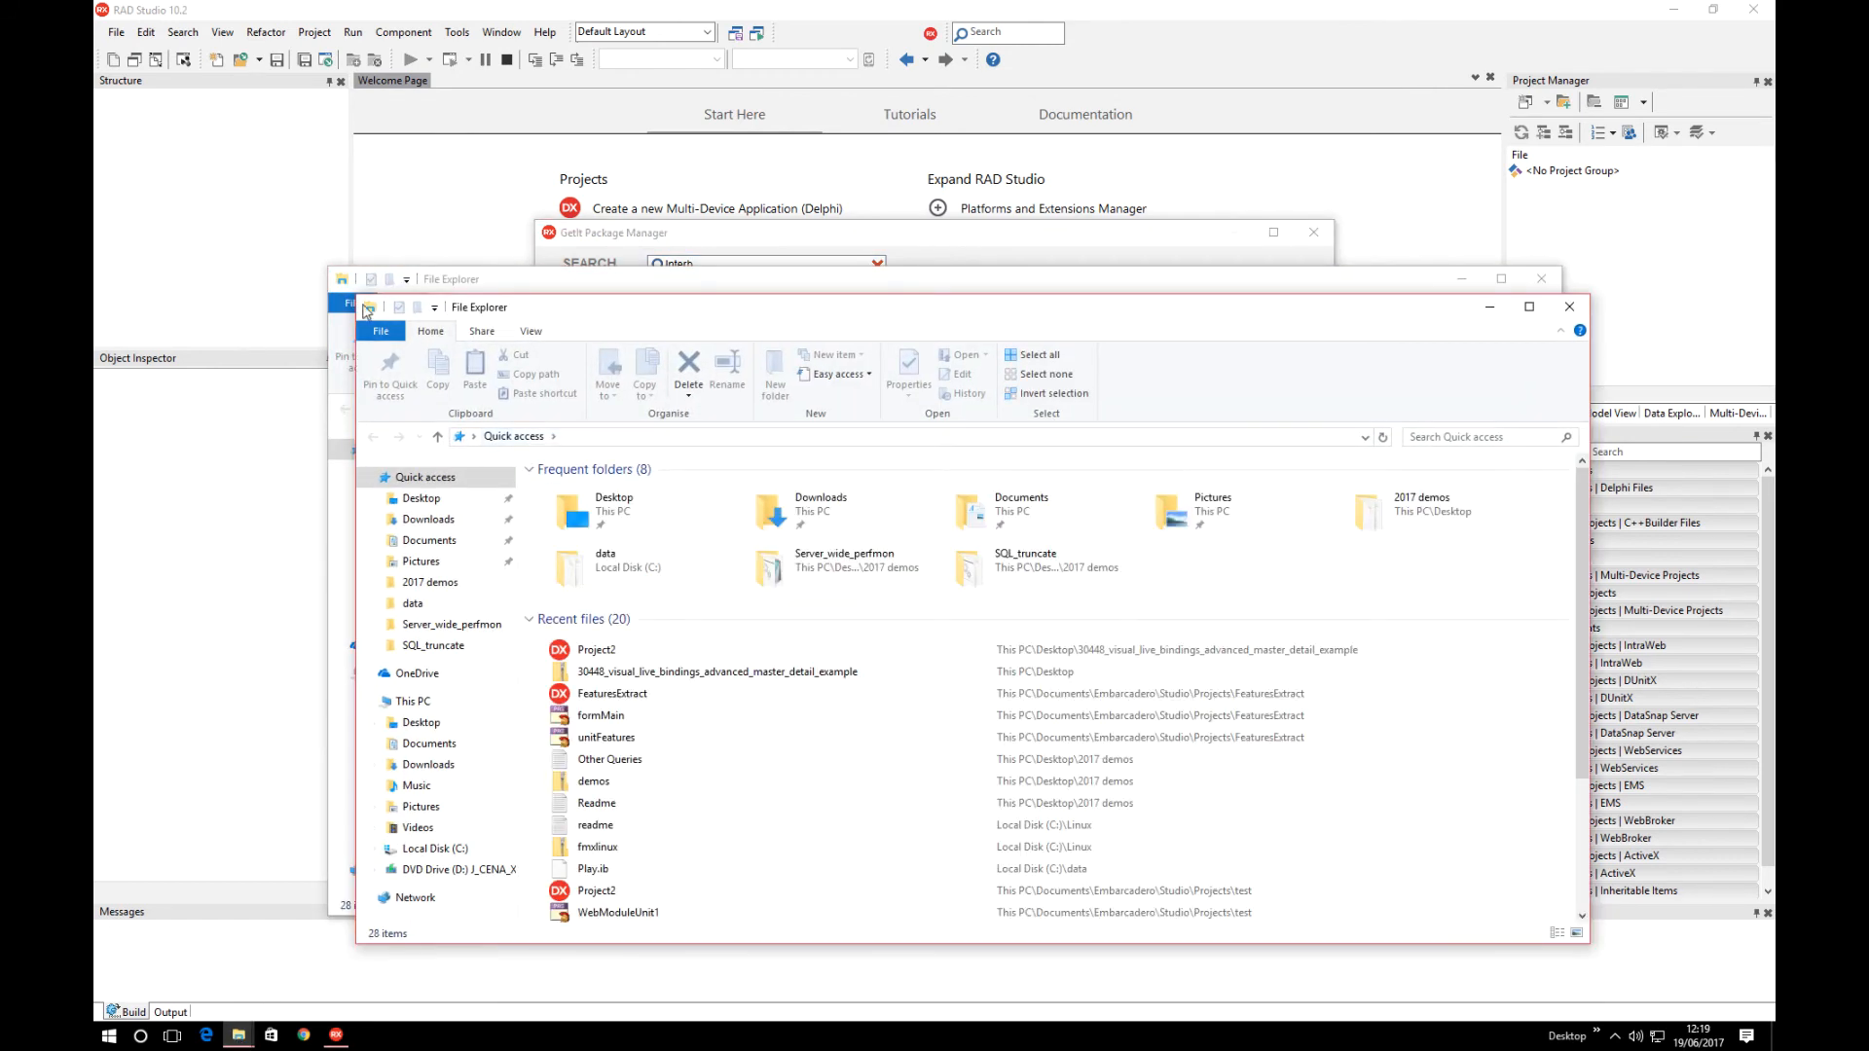
pyautogui.doubleClick(371, 309)
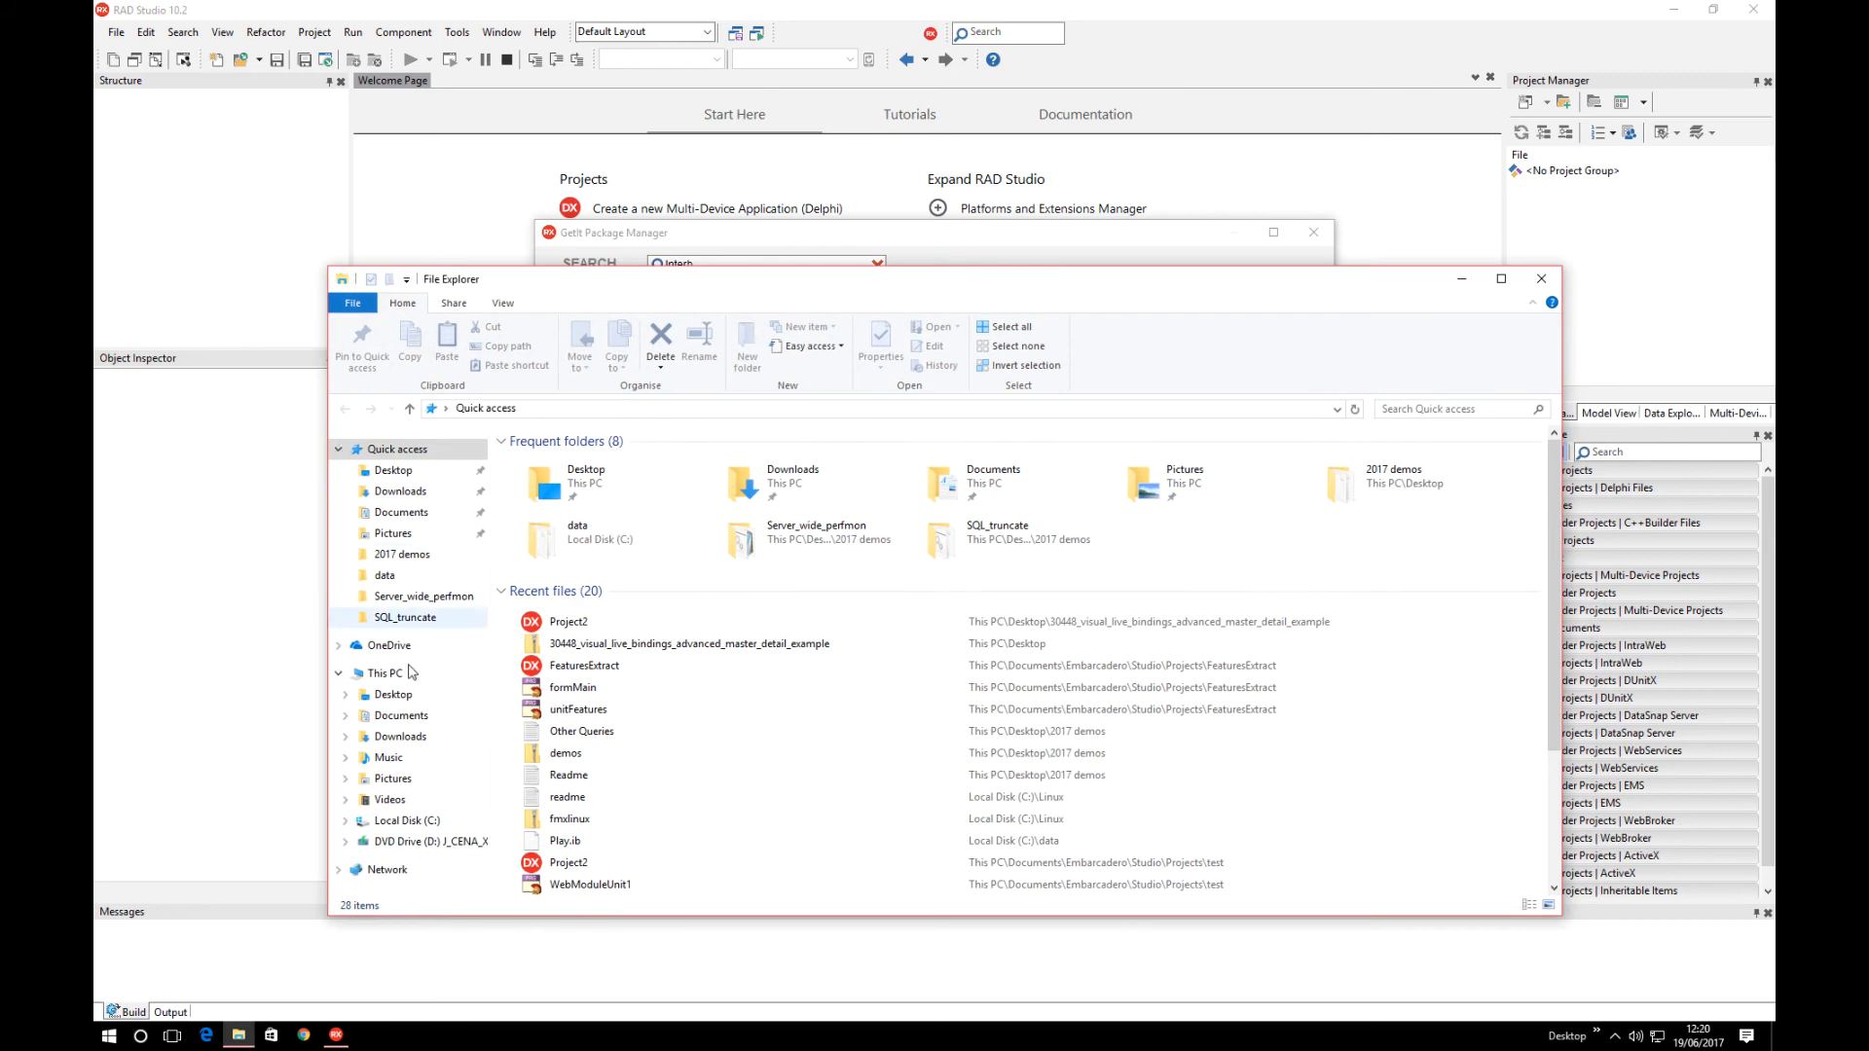
pyautogui.click(407, 821)
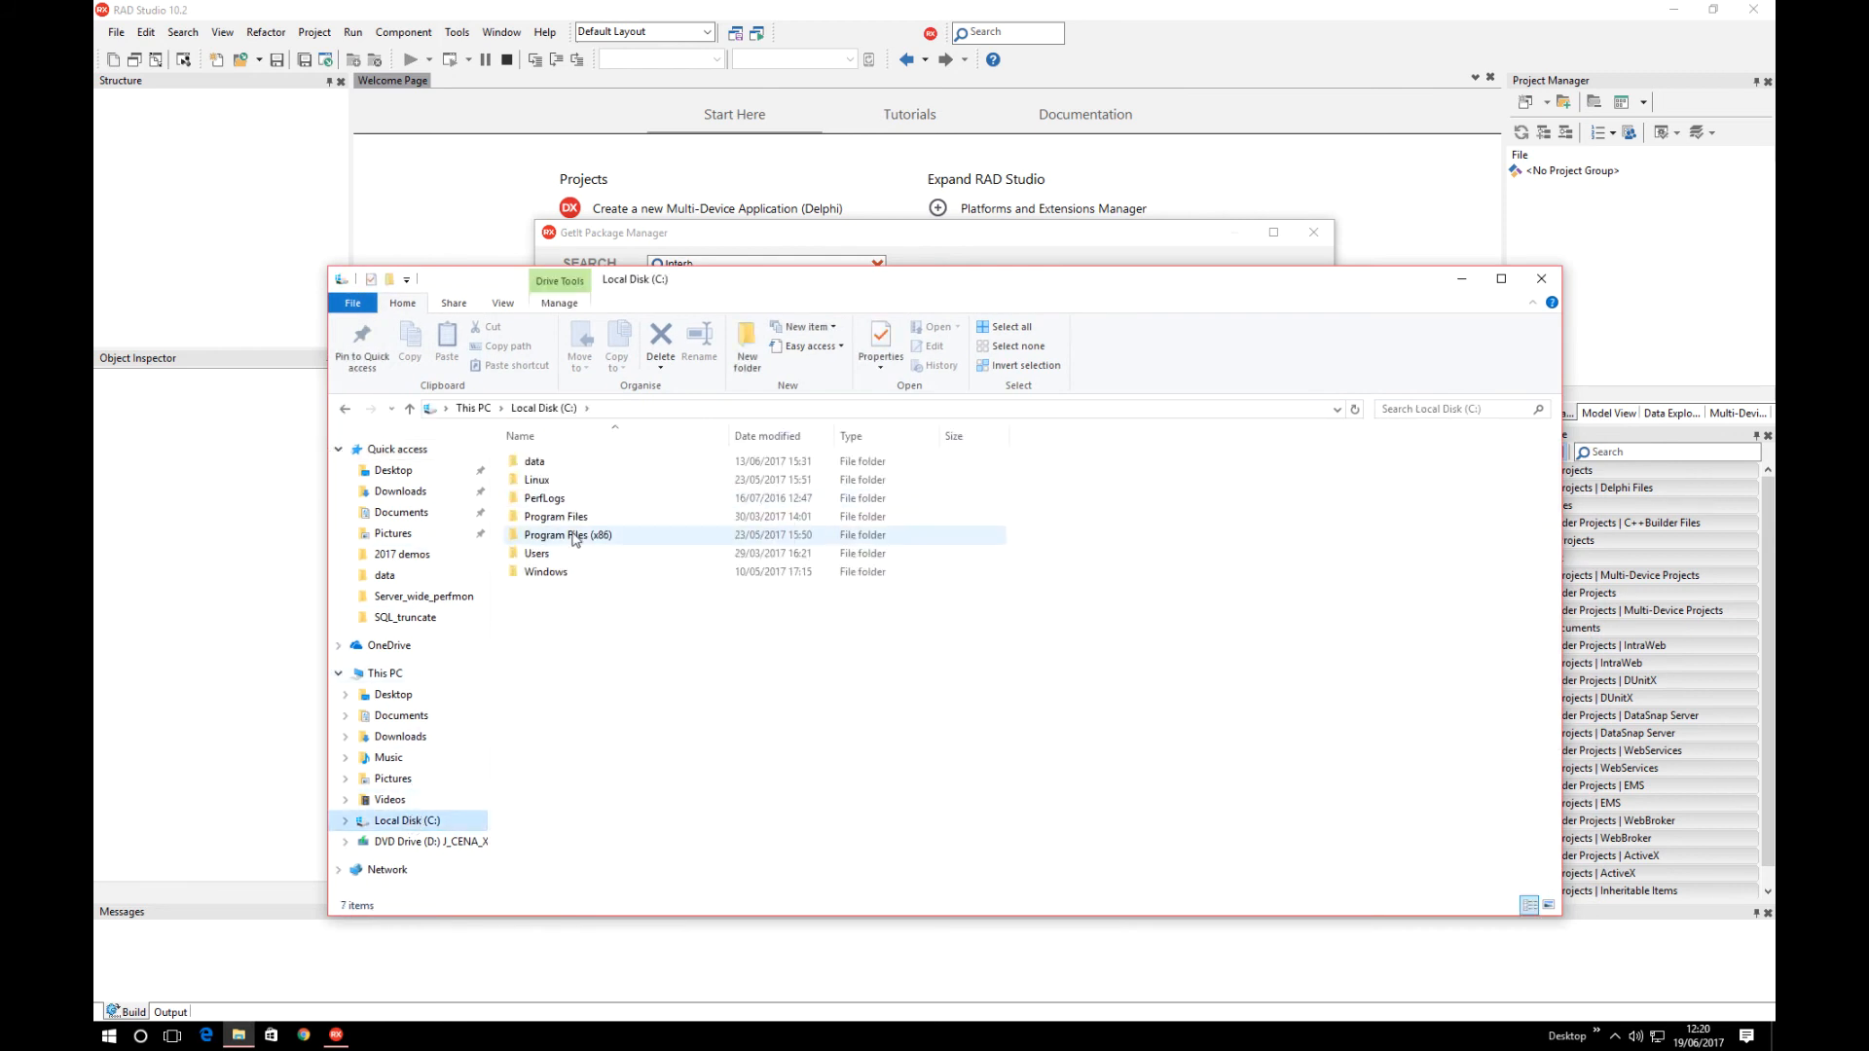
pyautogui.click(563, 535)
pyautogui.doubleClick(550, 554)
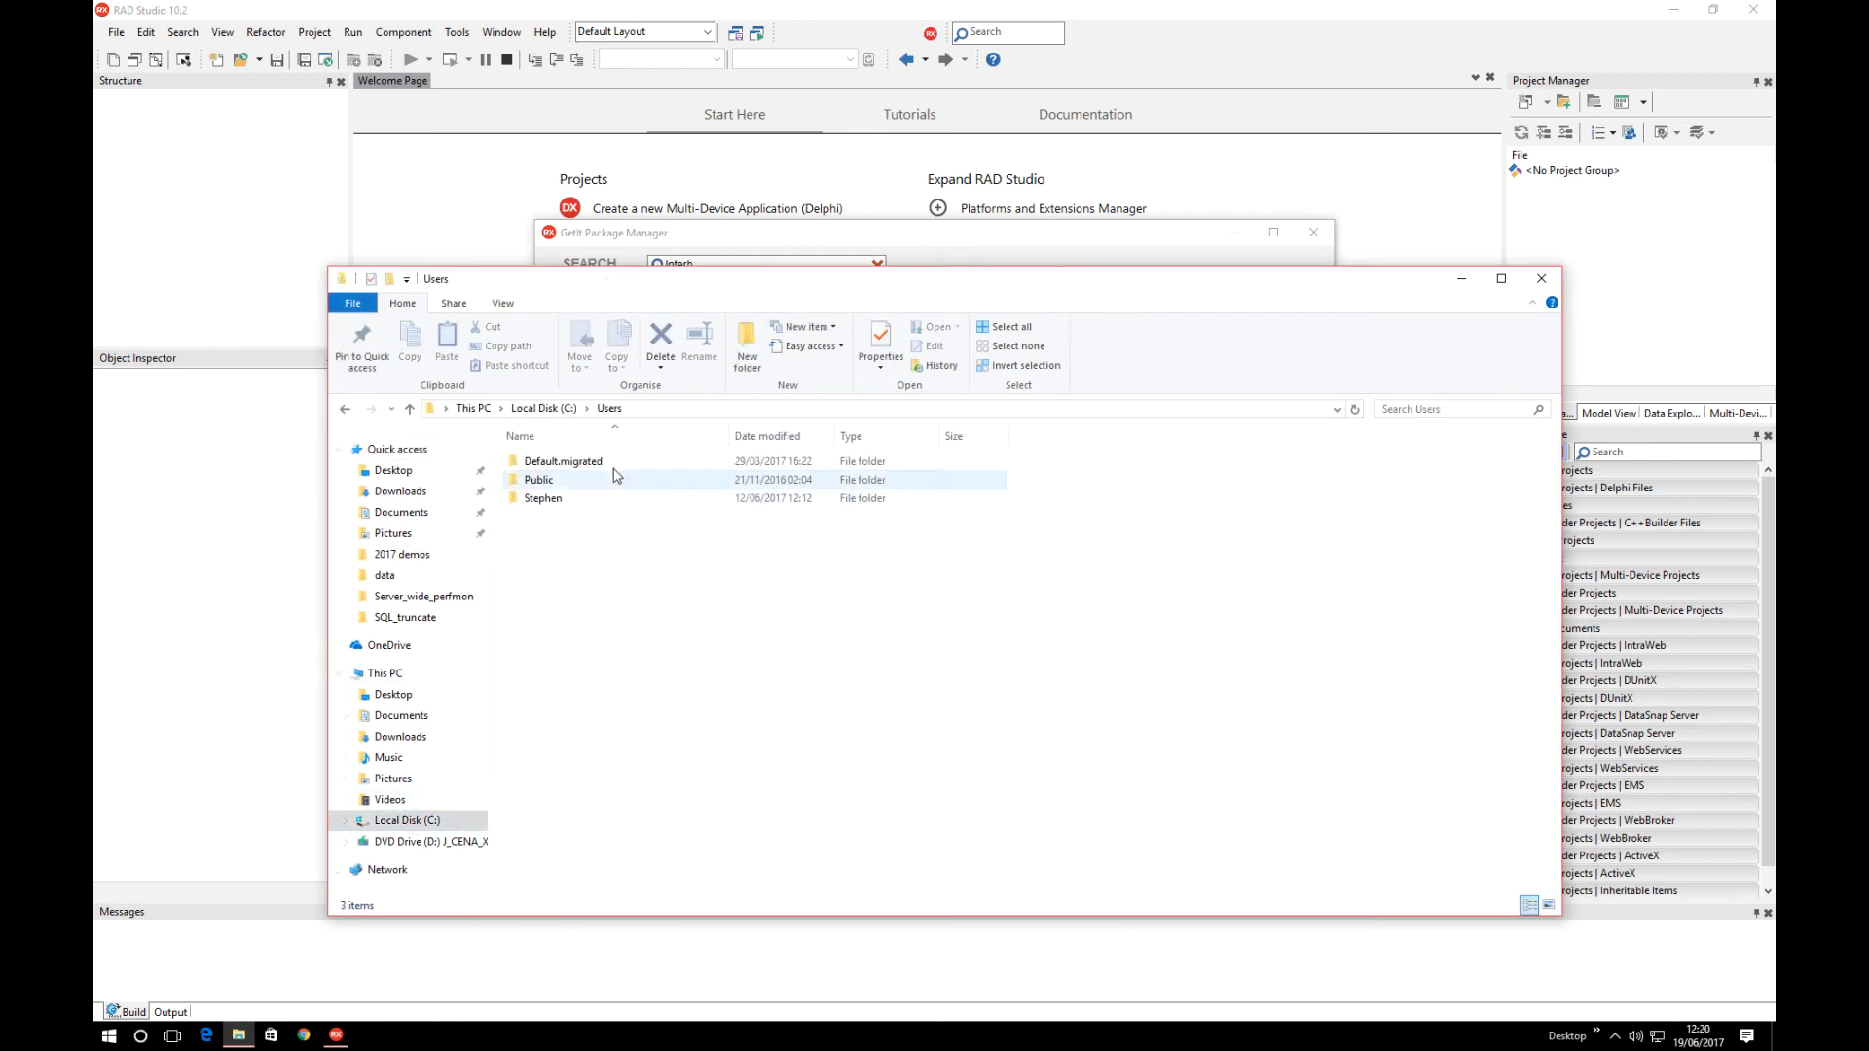
pyautogui.doubleClick(564, 480)
pyautogui.doubleClick(572, 466)
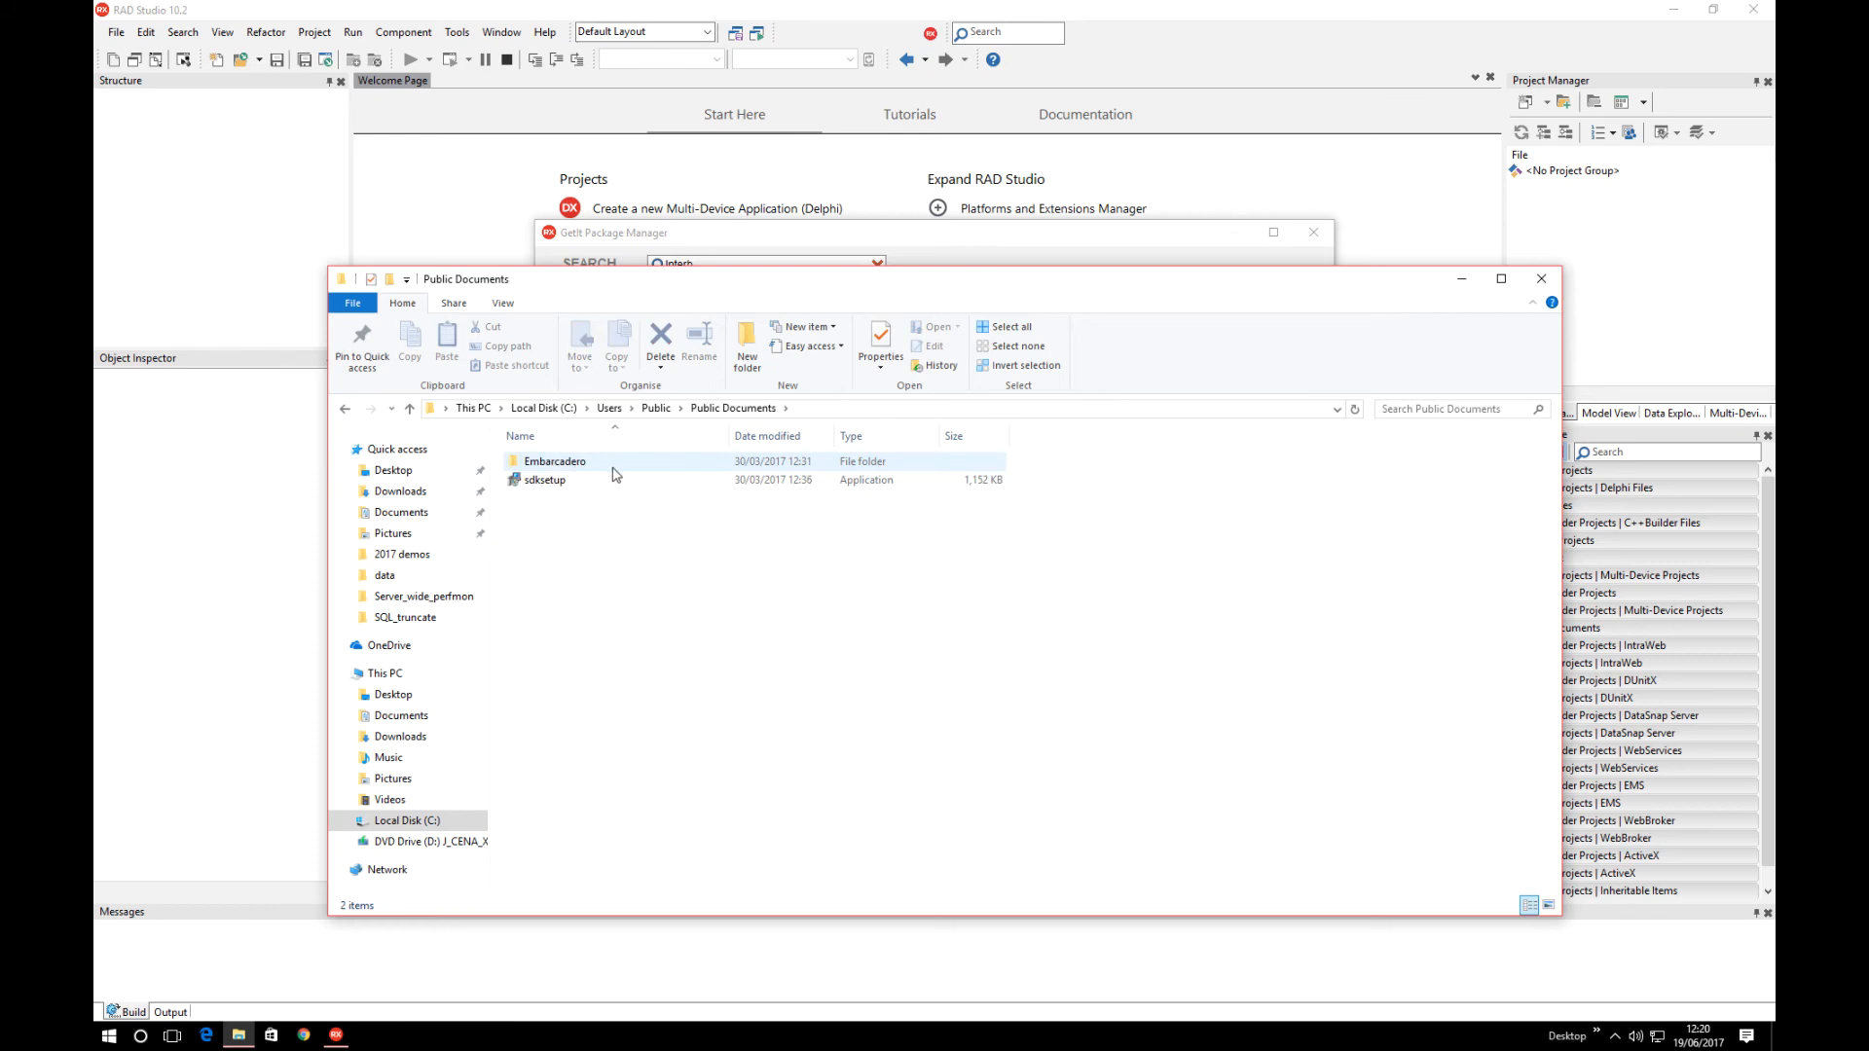
pyautogui.doubleClick(556, 465)
pyautogui.doubleClick(550, 463)
pyautogui.doubleClick(550, 463)
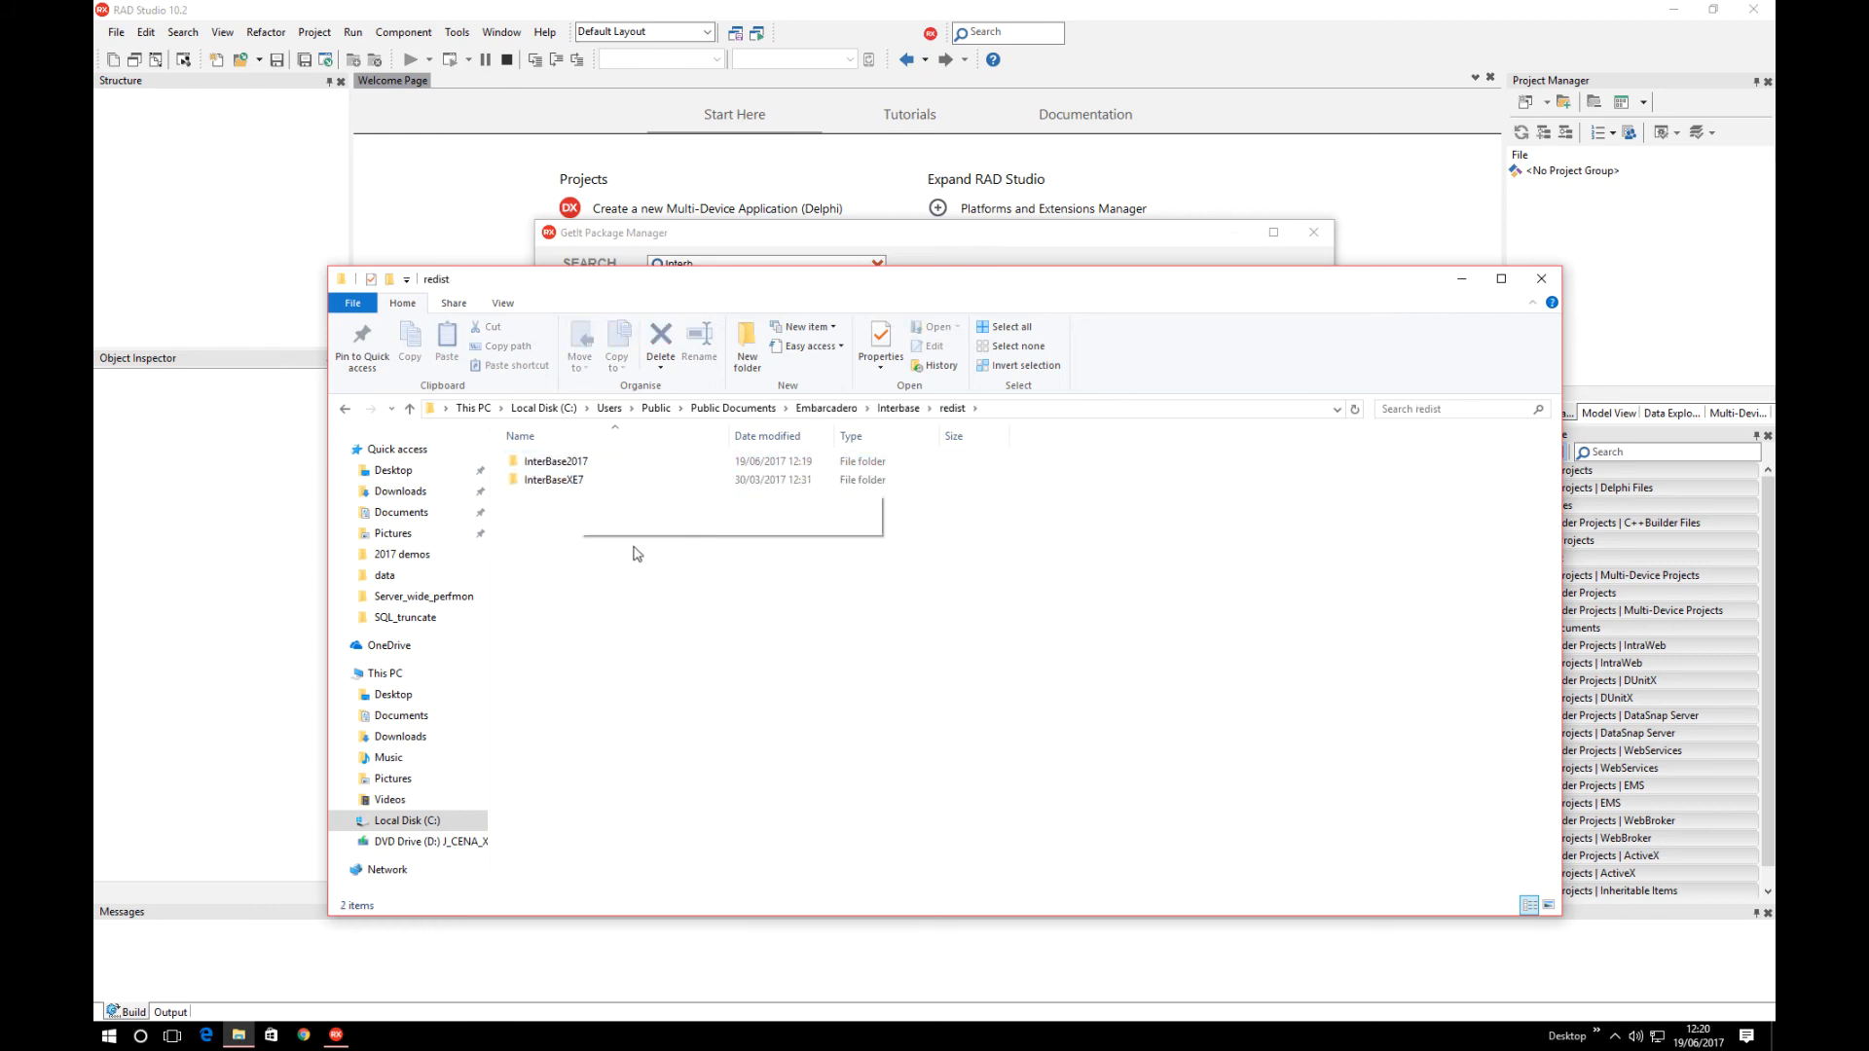
pyautogui.click(530, 463)
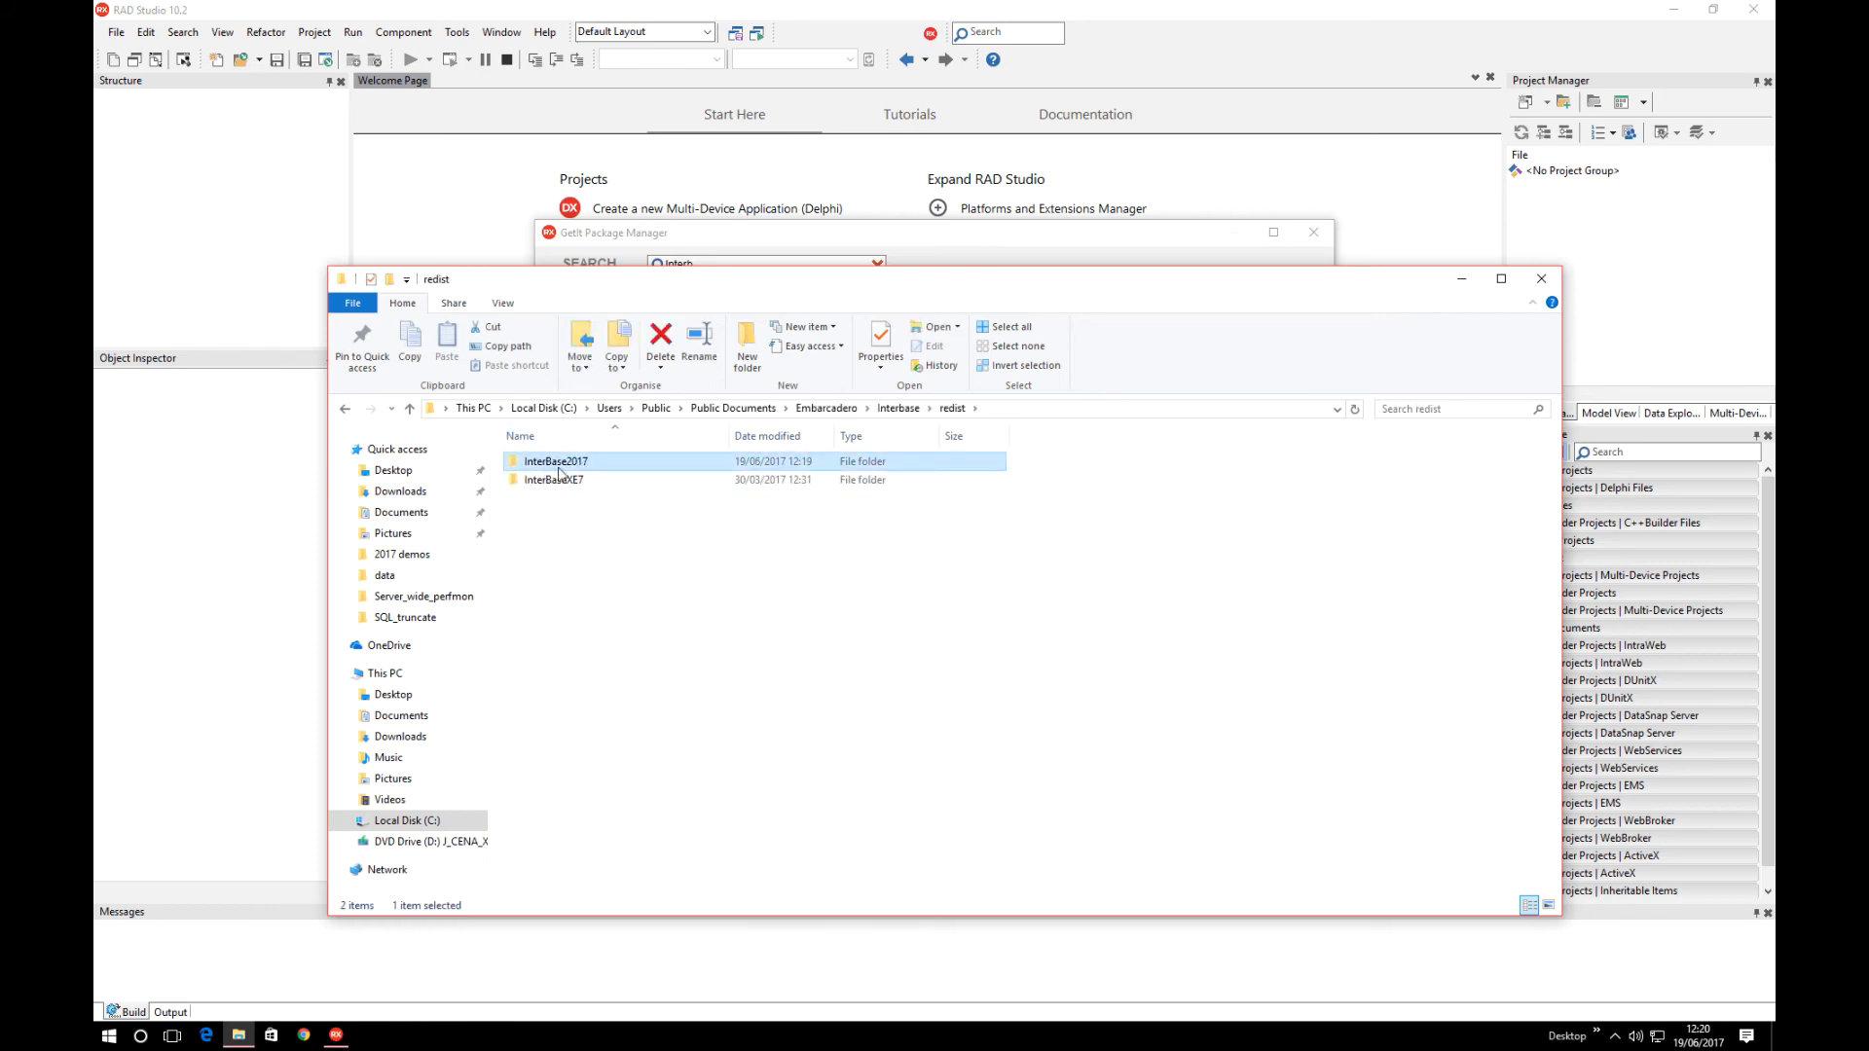
pyautogui.doubleClick(557, 463)
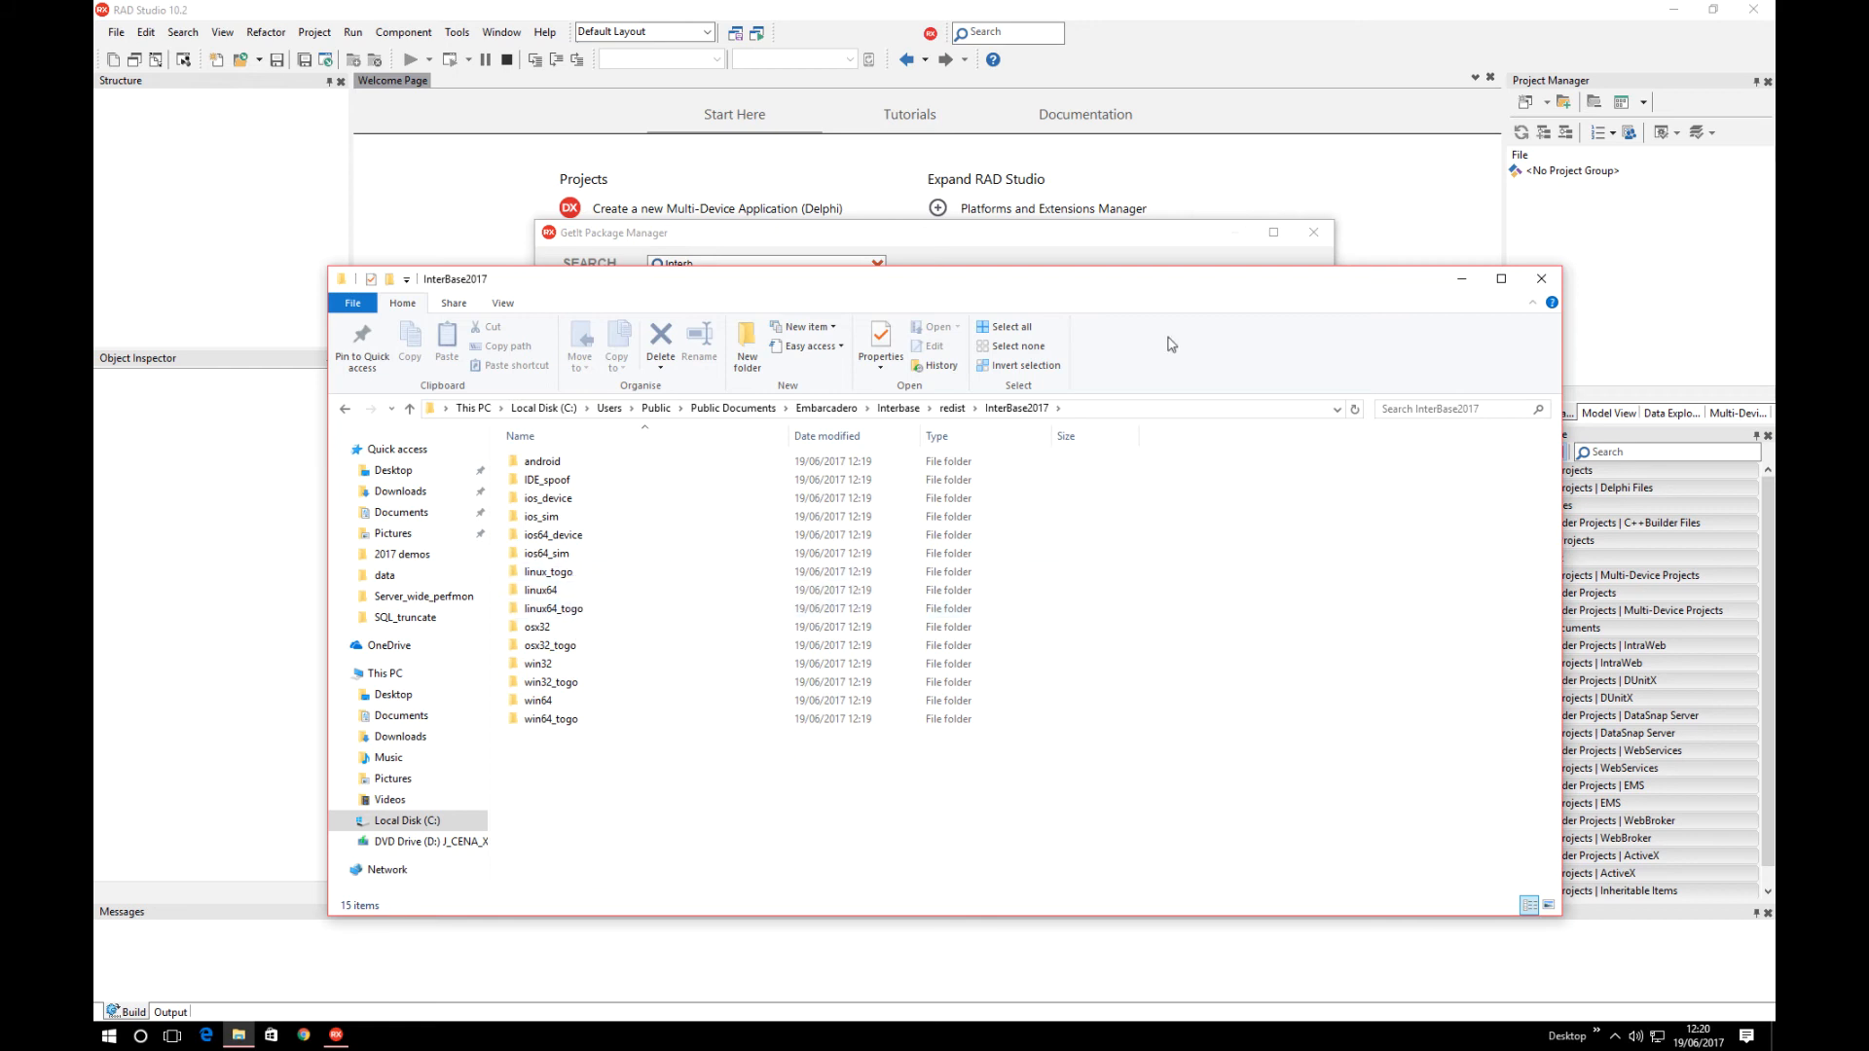
# - Compare the contents of the InterBaseXE7 folder in redist with those of the InterBase2017 folder
pyautogui.click(953, 409)
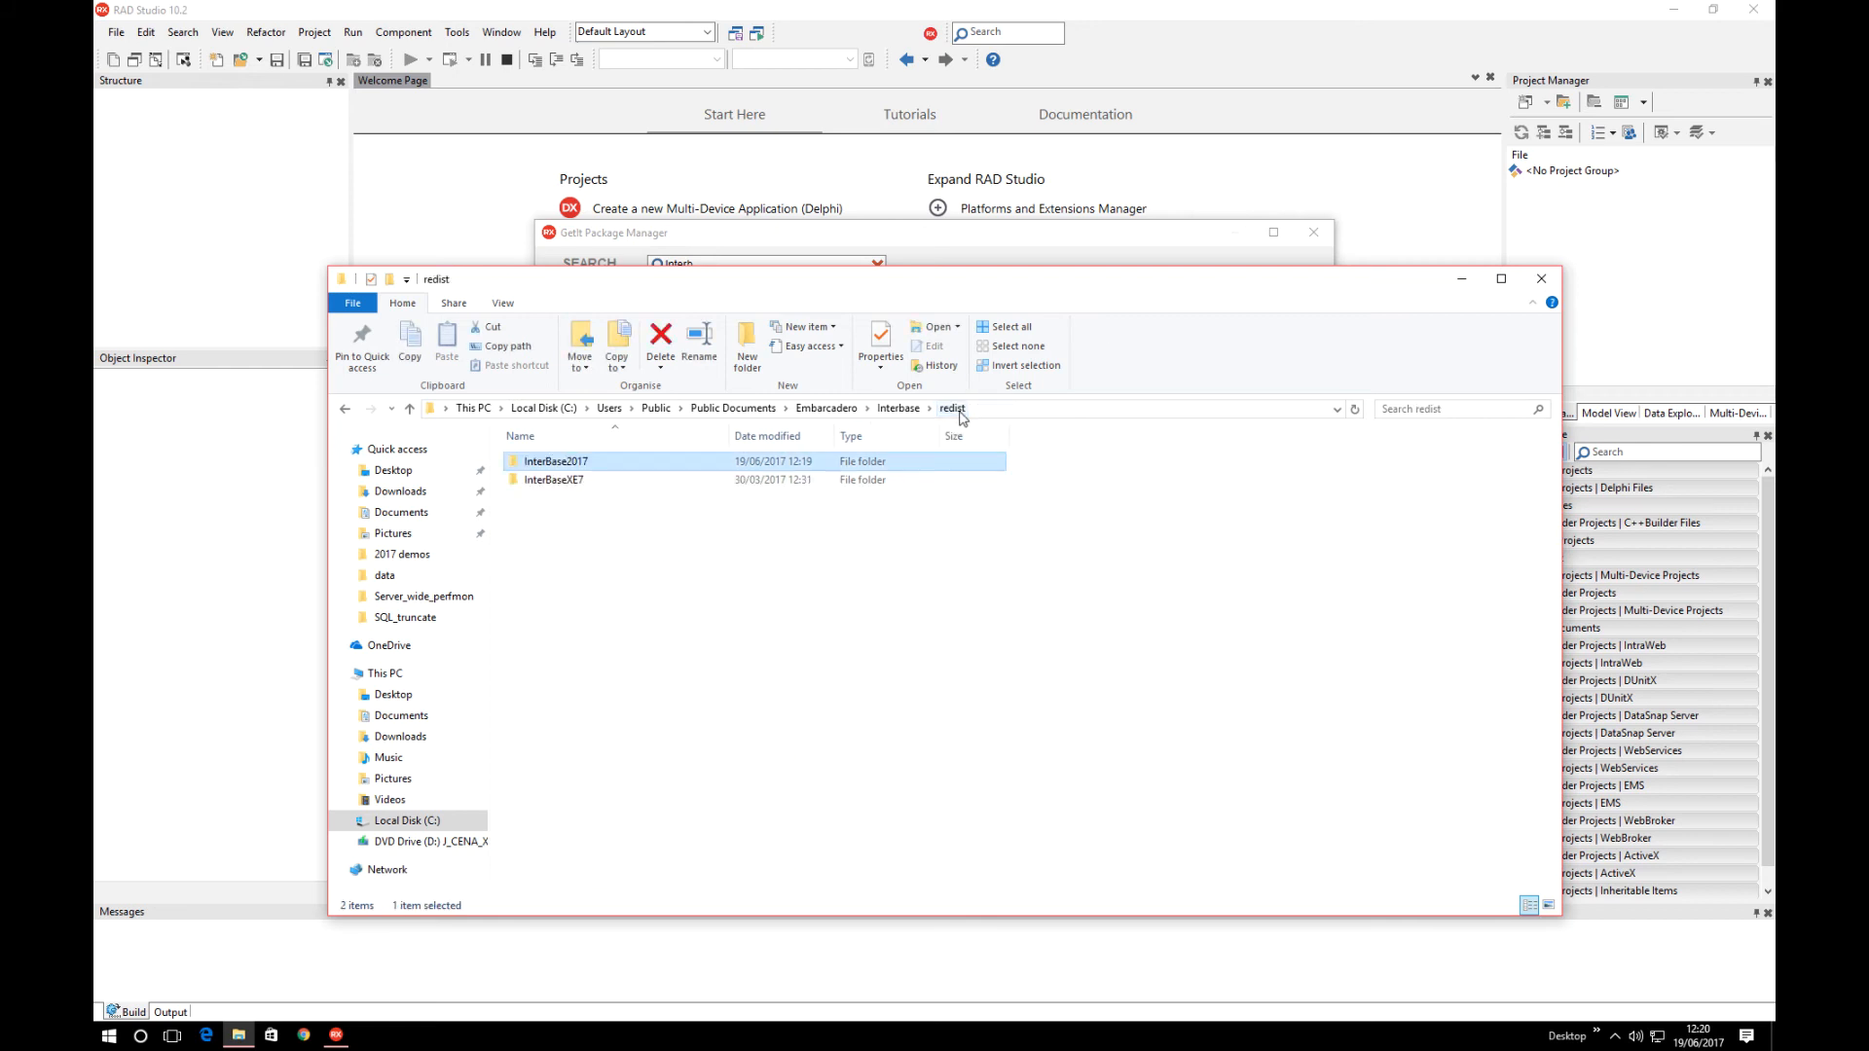
pyautogui.doubleClick(626, 482)
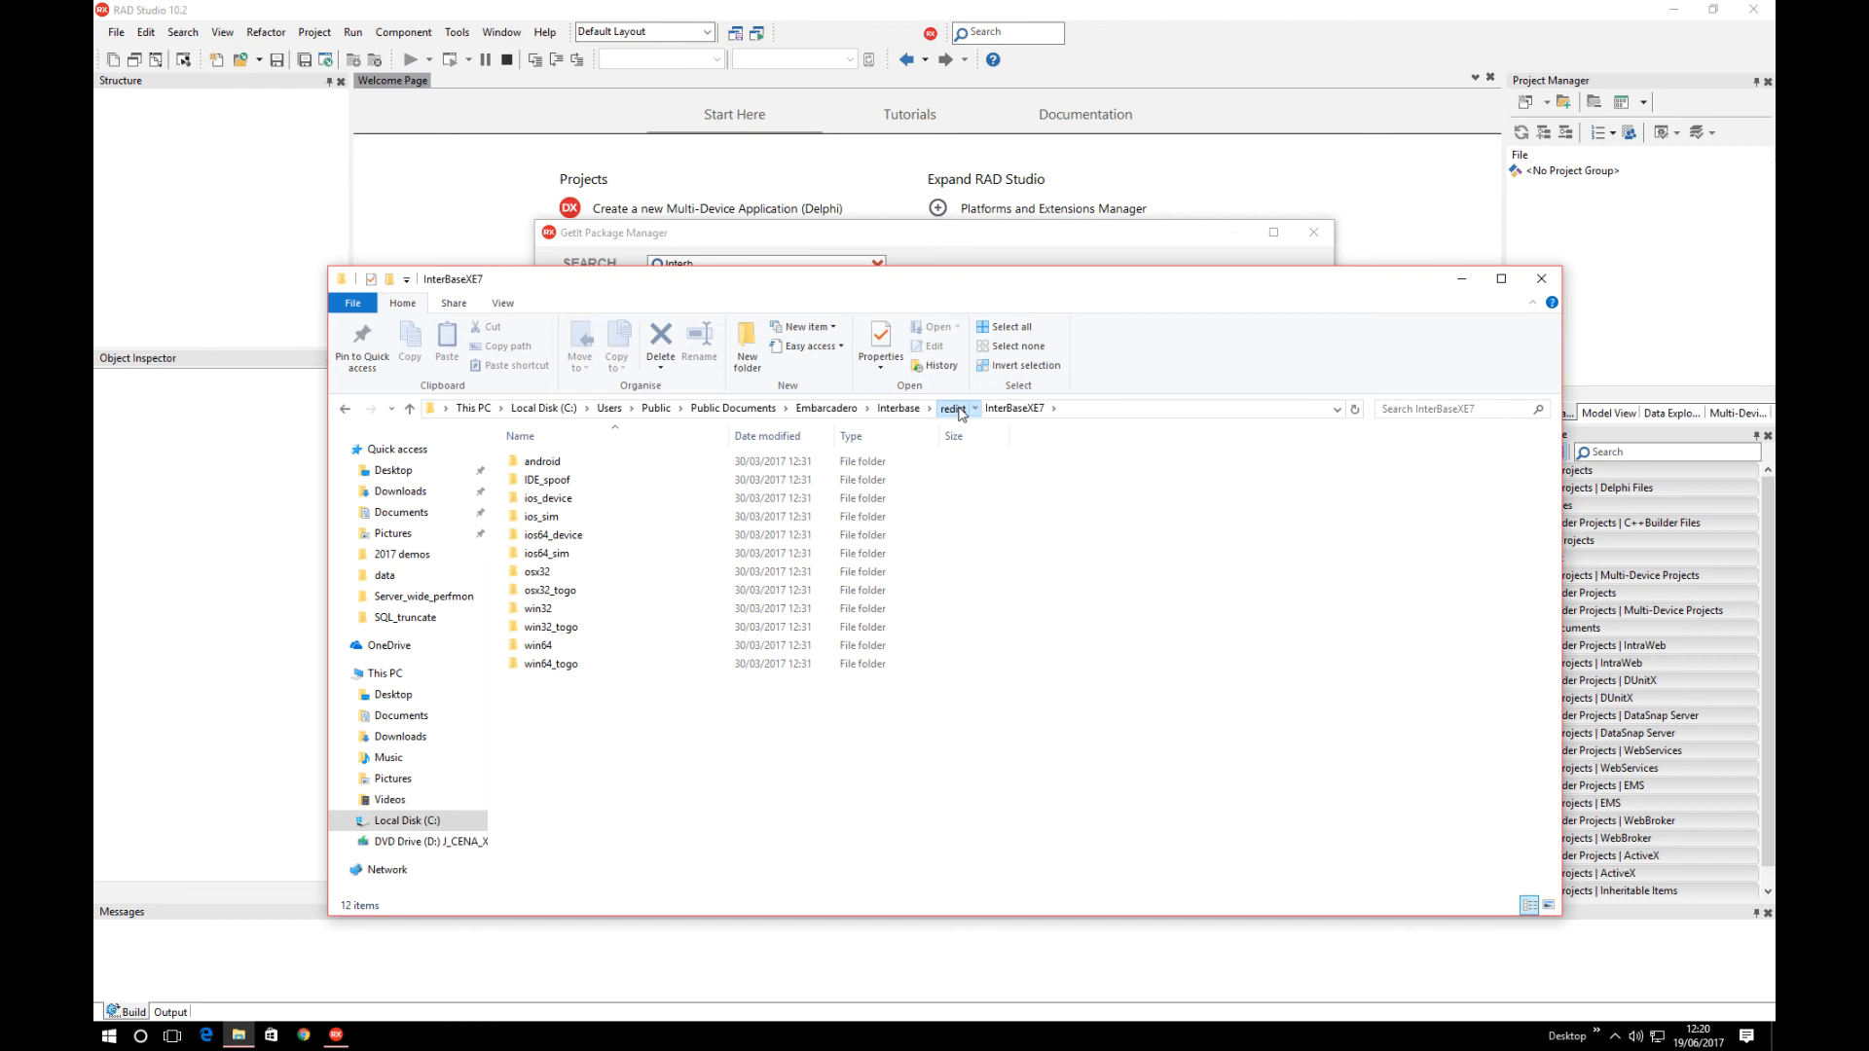
pyautogui.click(953, 409)
pyautogui.doubleClick(570, 464)
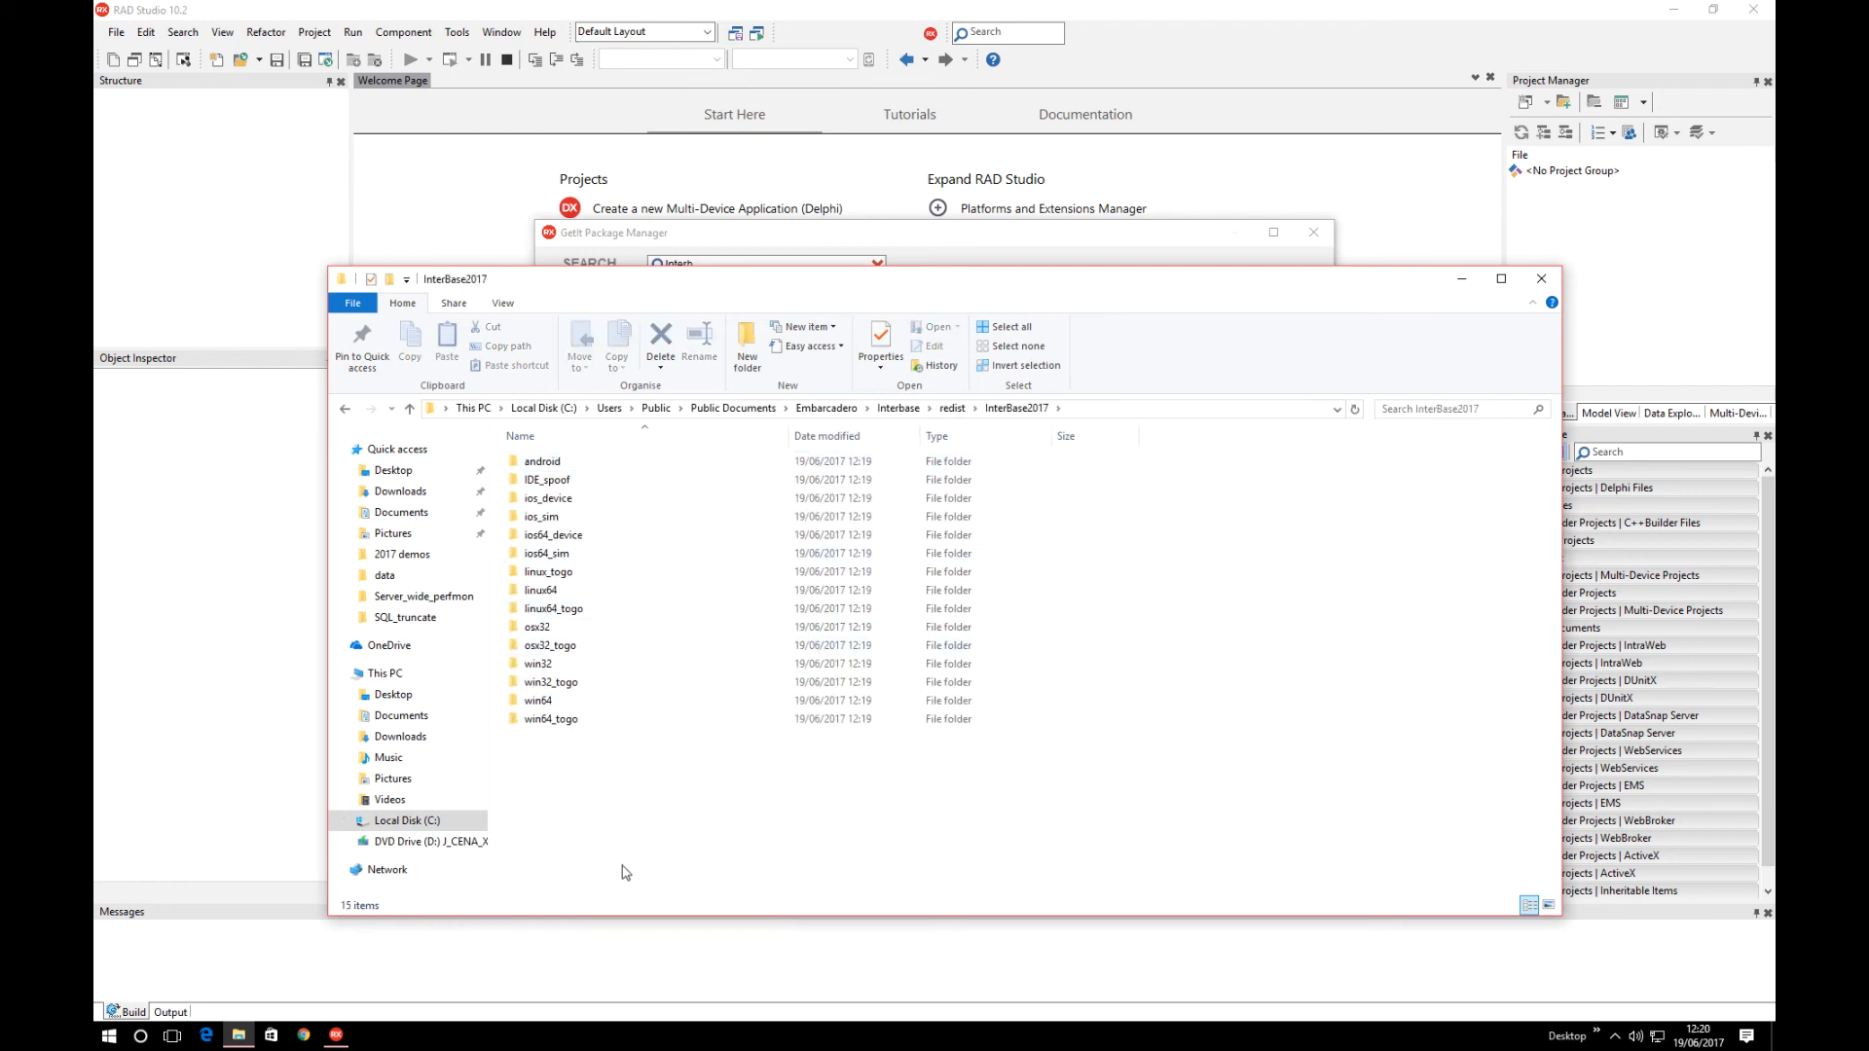
pyautogui.click(303, 1036)
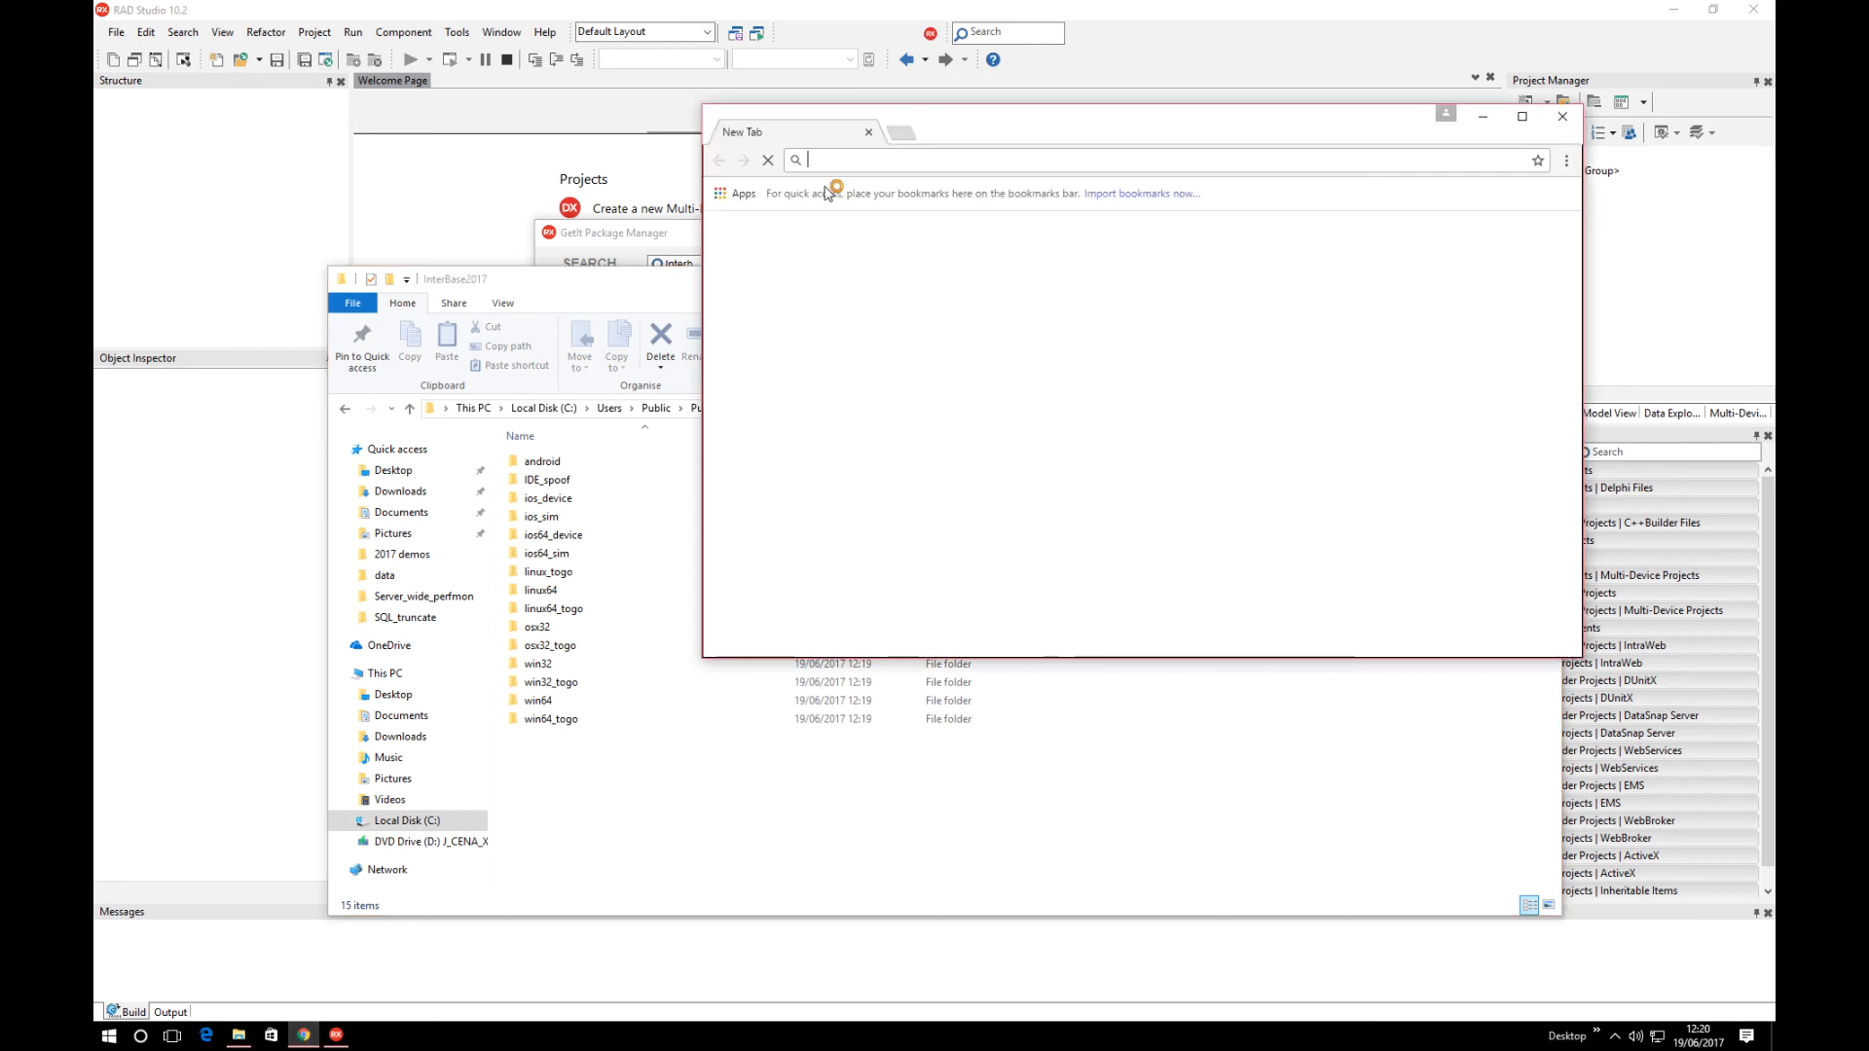
pyautogui.write('www.embarcadero.com')
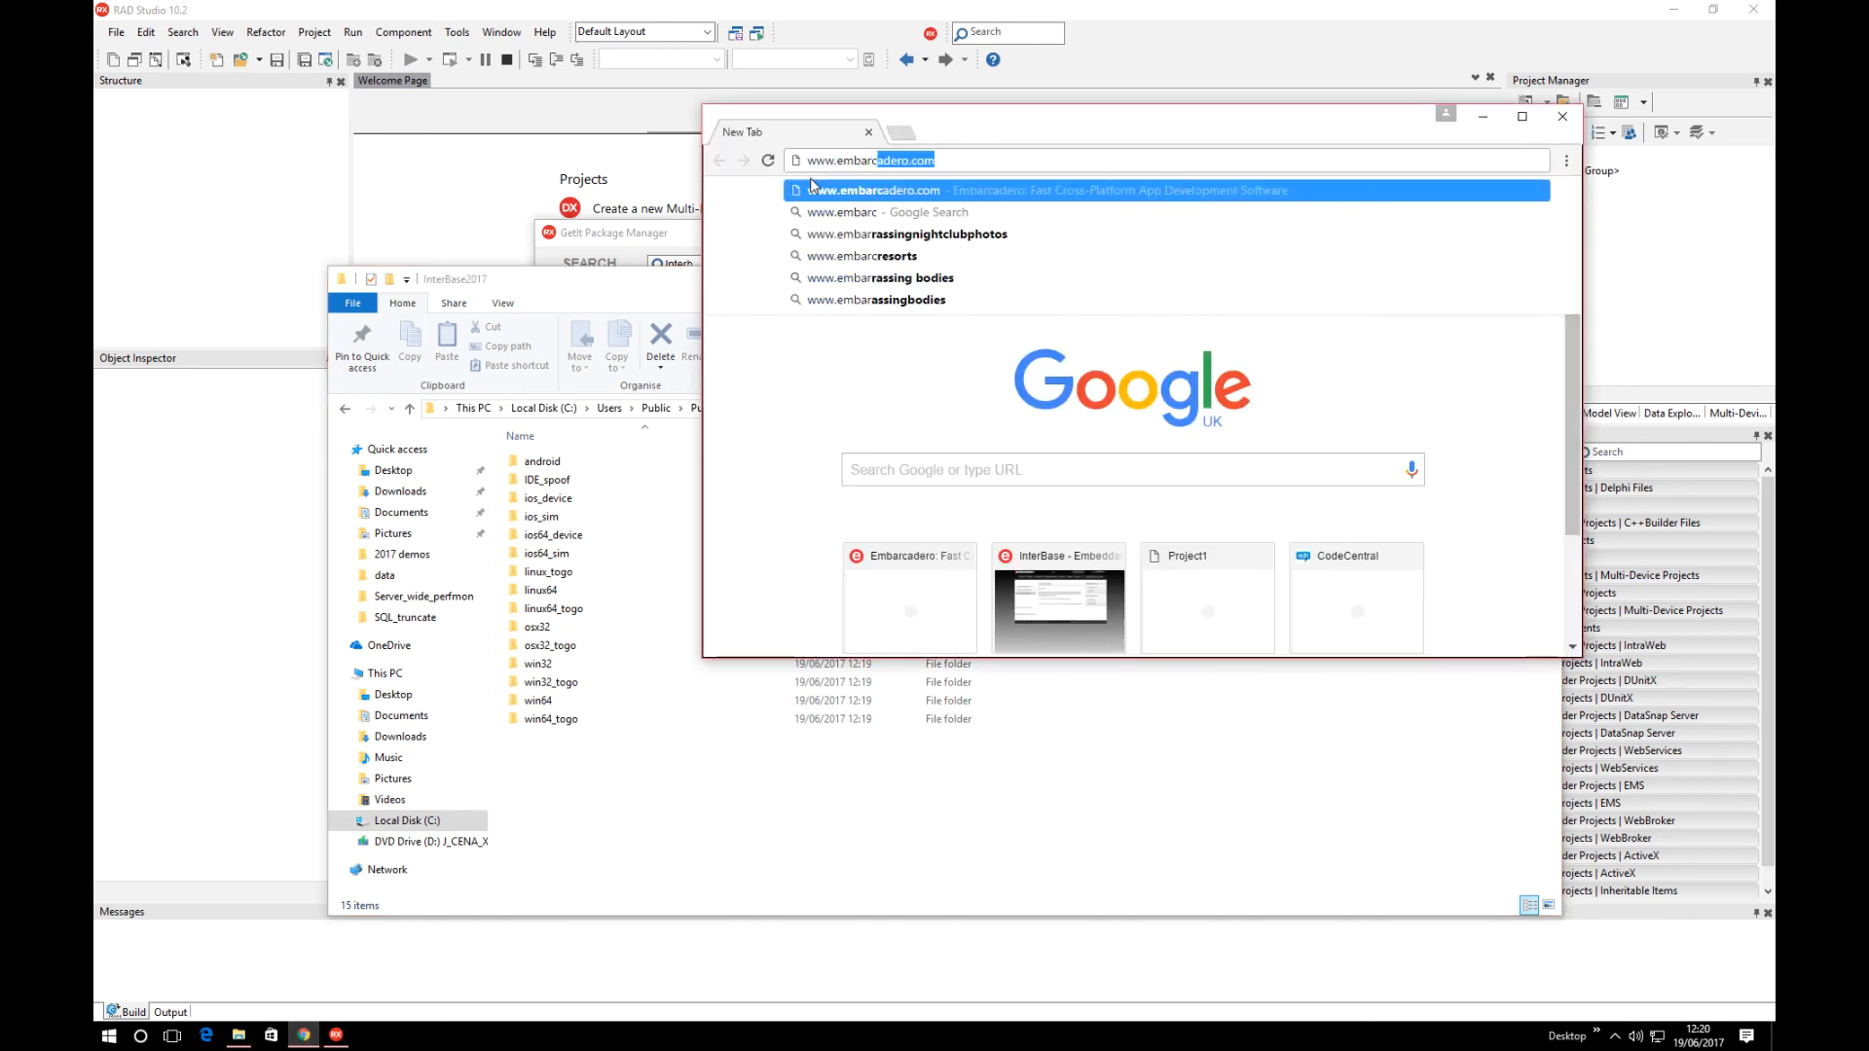
pyautogui.press('Return')
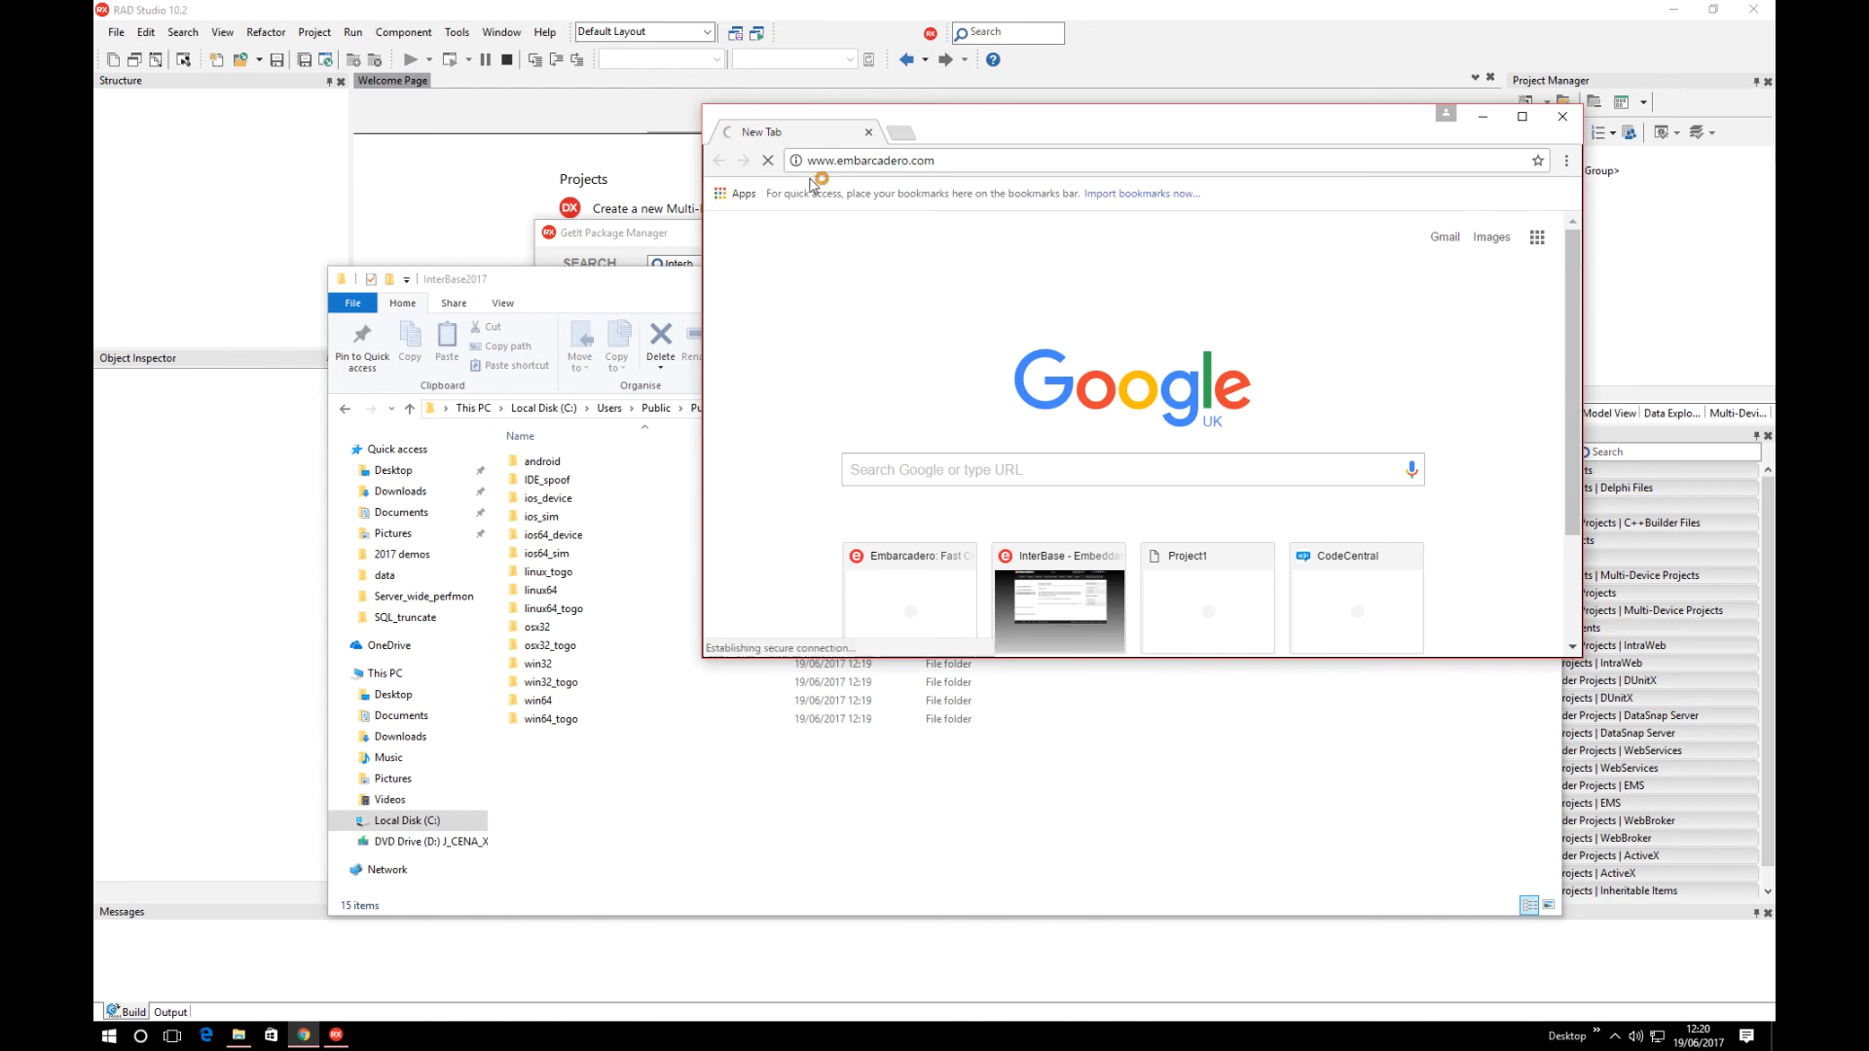
pyautogui.click(1523, 116)
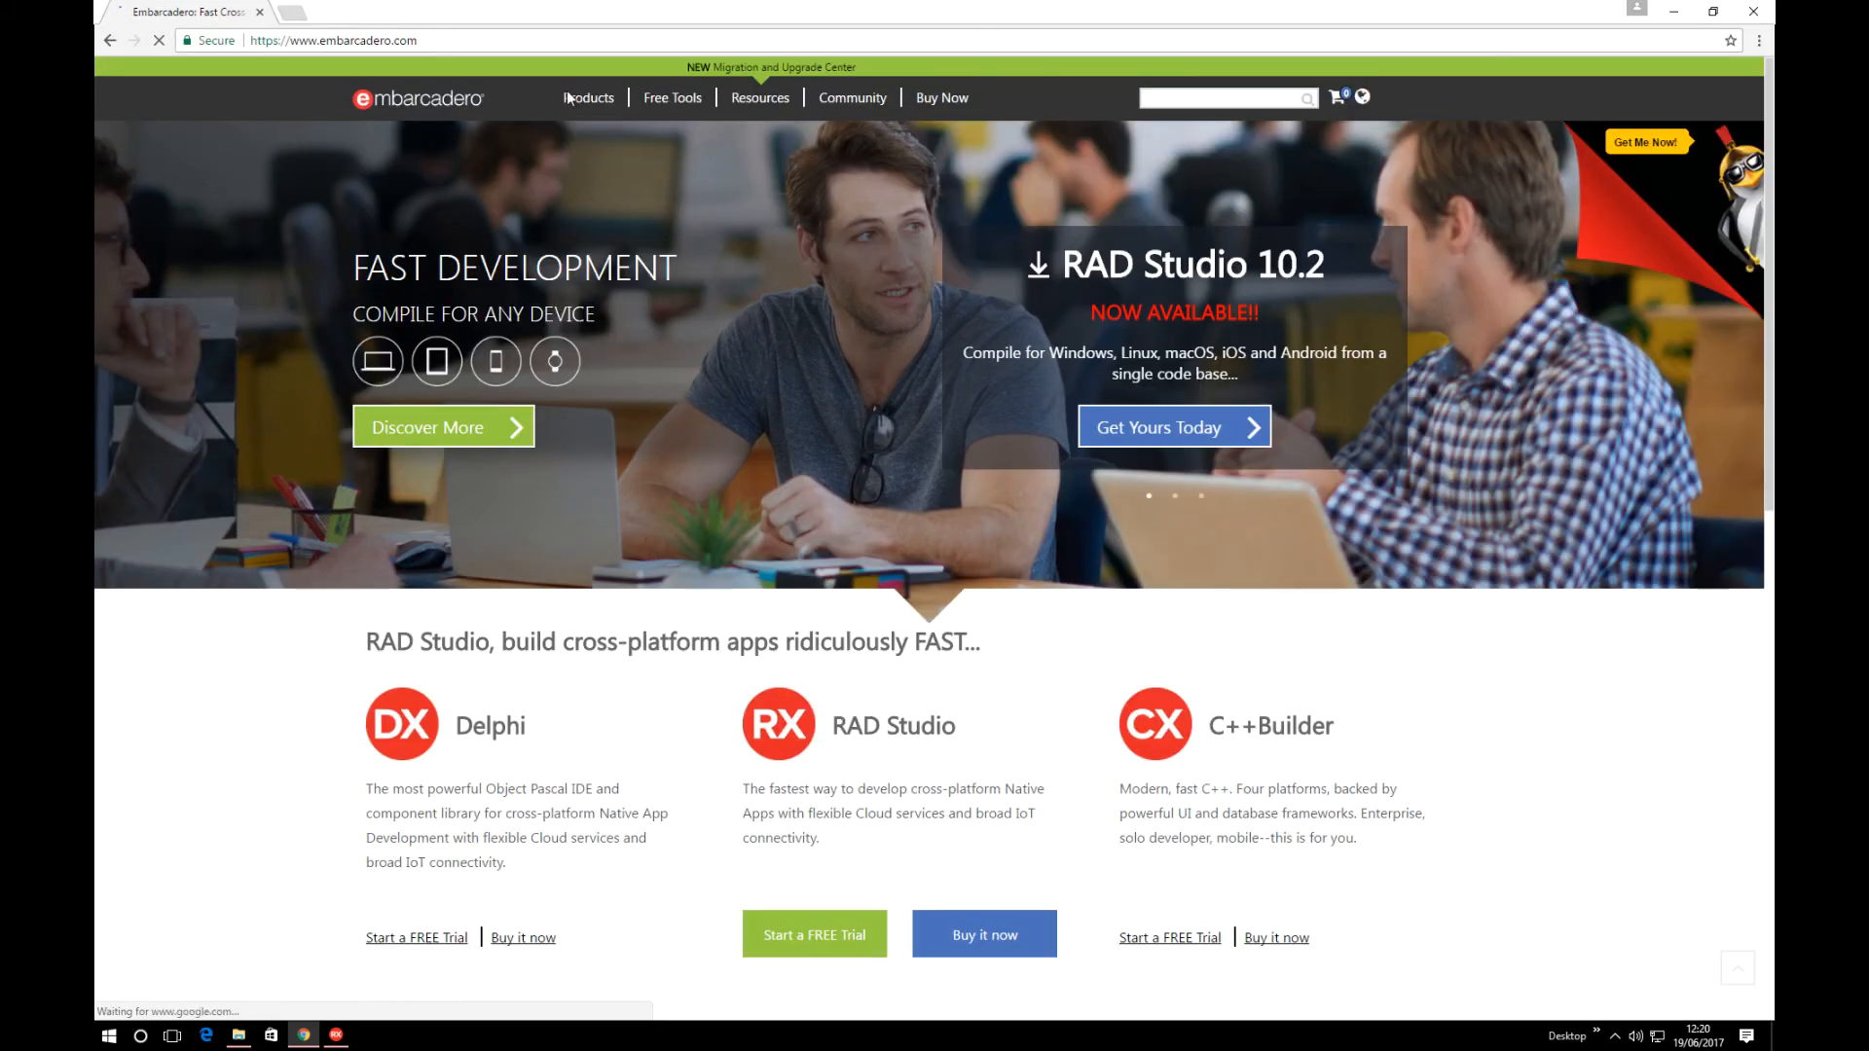
# - Open the free trial form for InterBase and follow its link to the InterBase ToGo trial form
pyautogui.moveTo(597, 110)
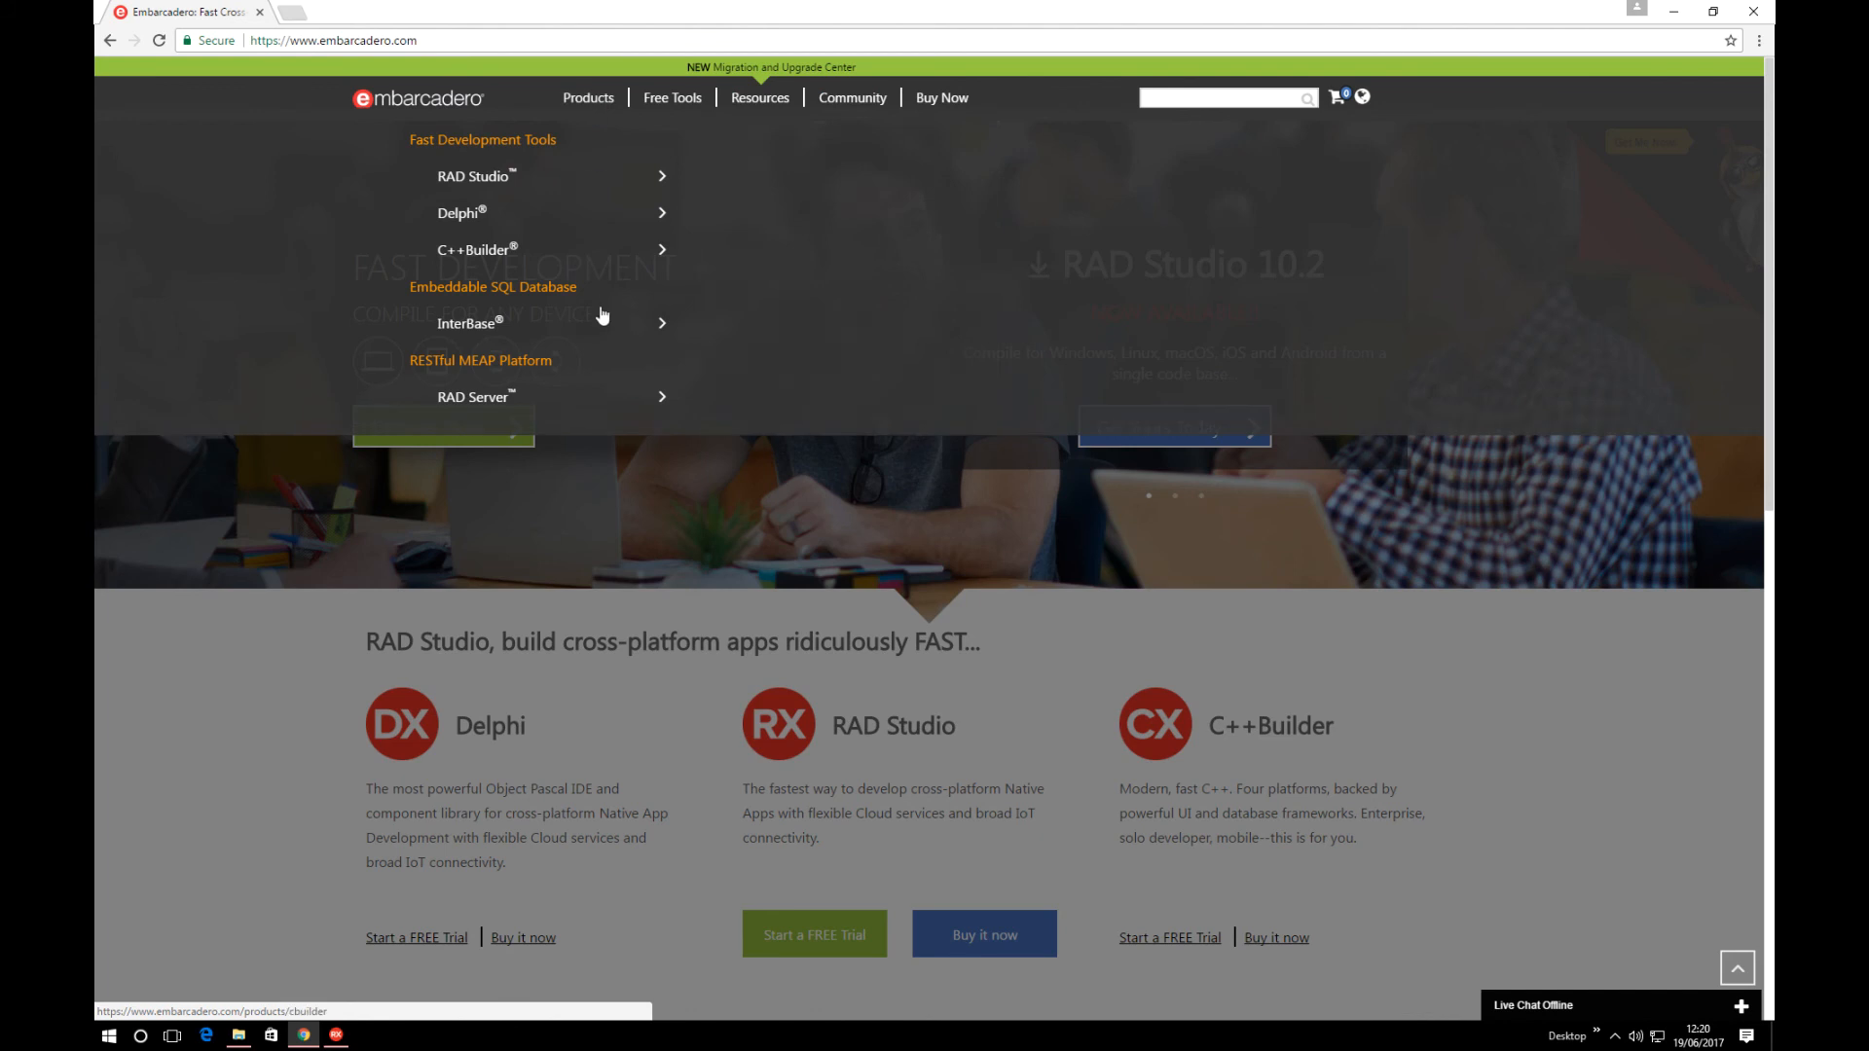
pyautogui.moveTo(604, 325)
pyautogui.click(776, 413)
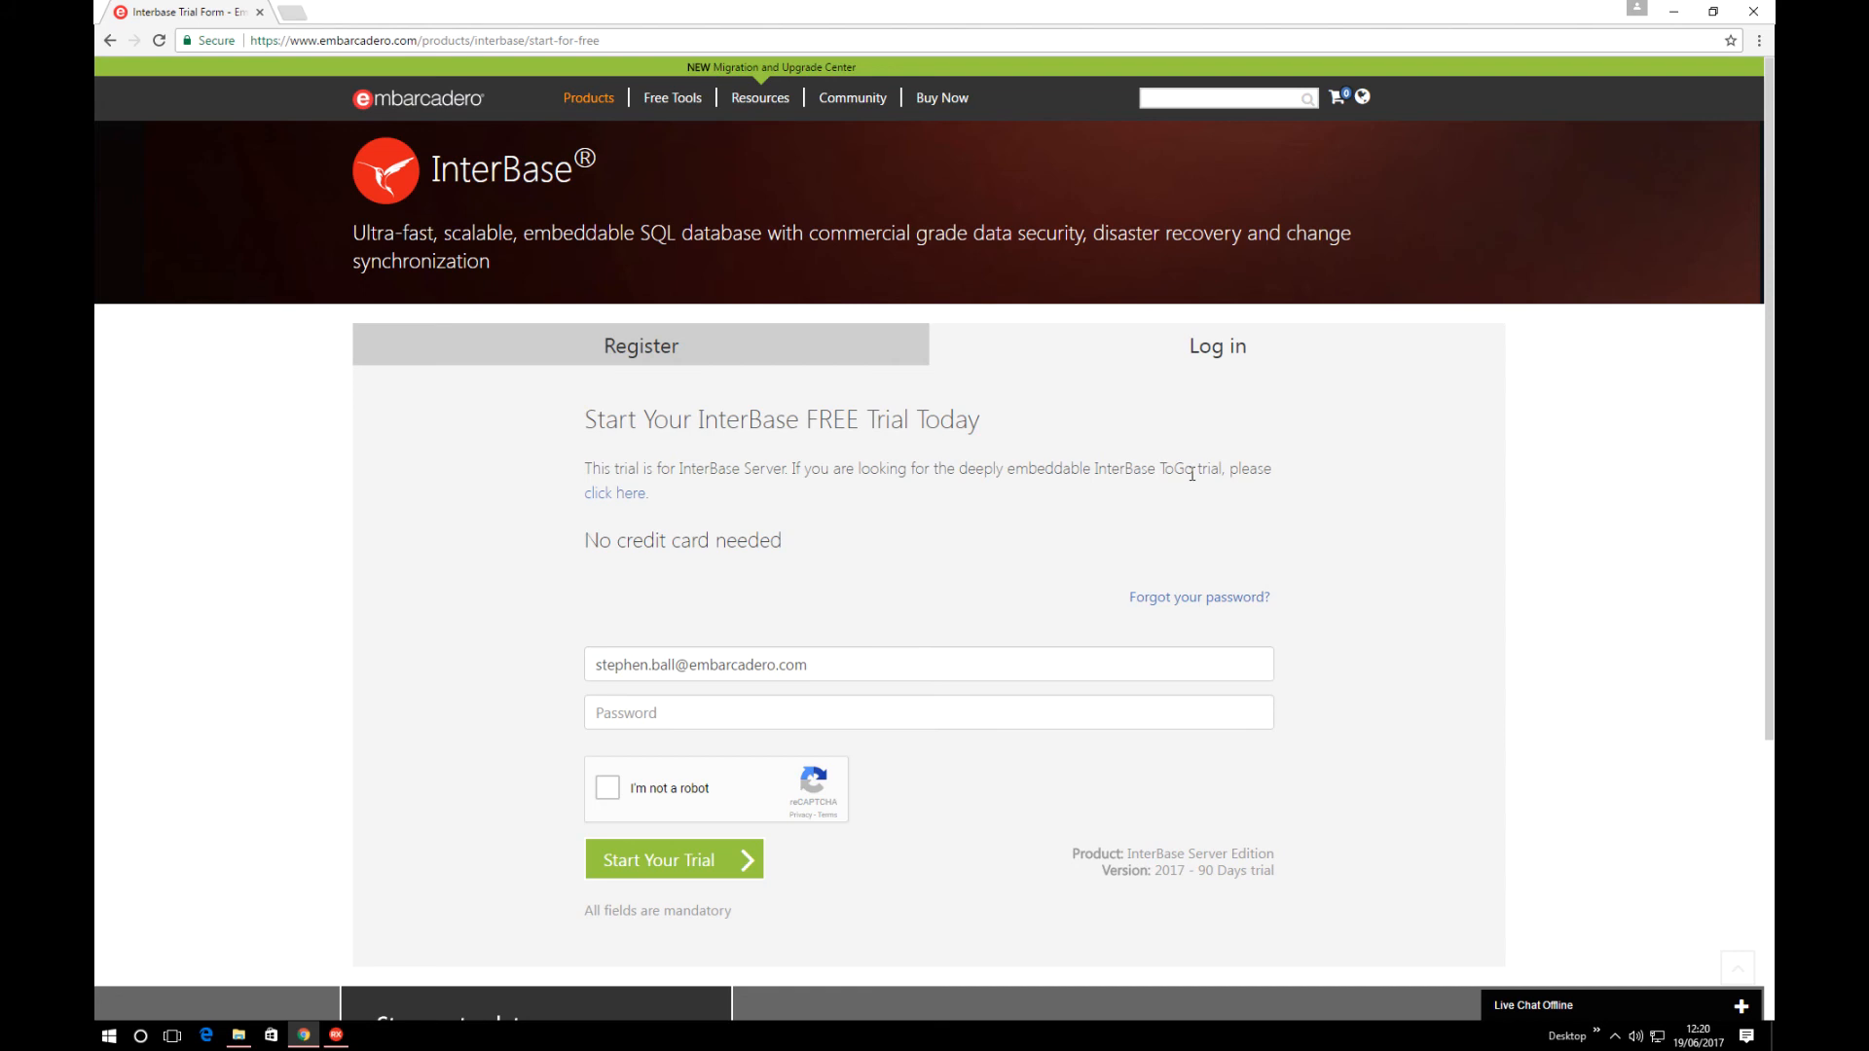
pyautogui.click(614, 499)
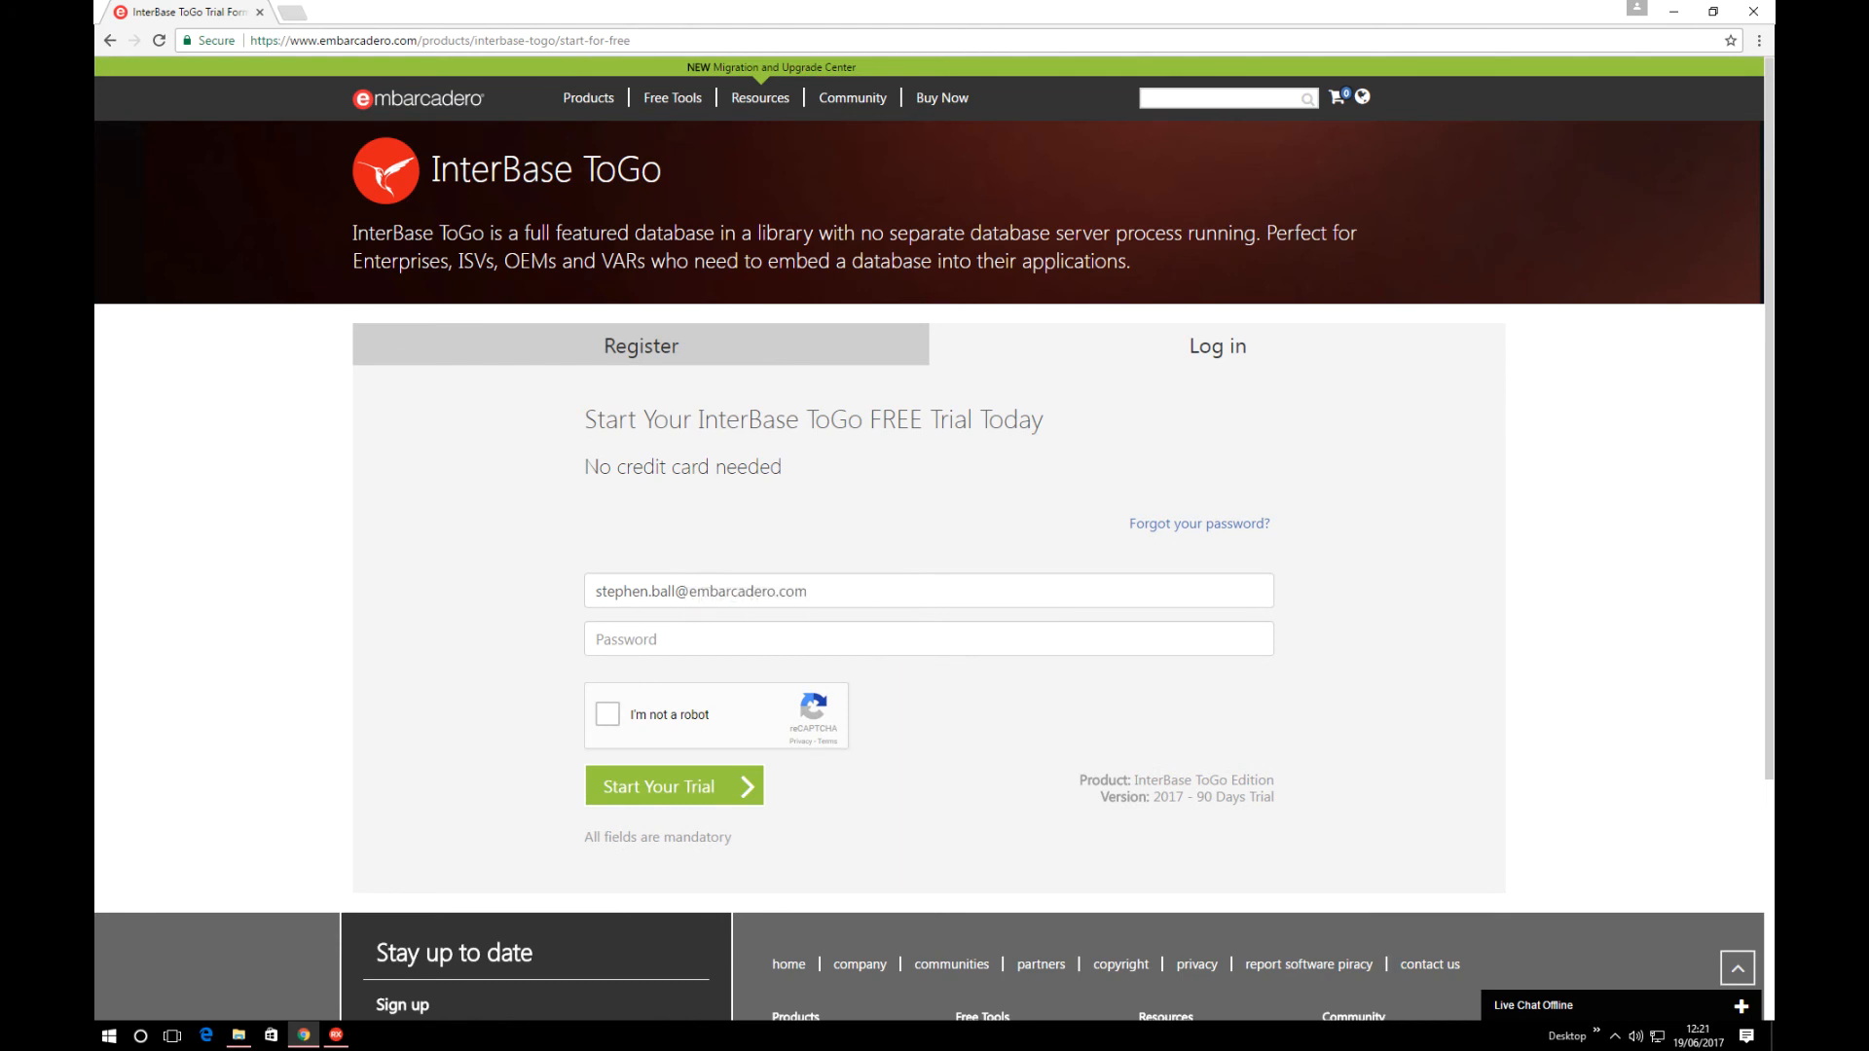
# - Enter the account password on the InterBase ToGo trial form and start the "I'm not a robot" check
pyautogui.click(628, 642)
pyautogui.write('•')
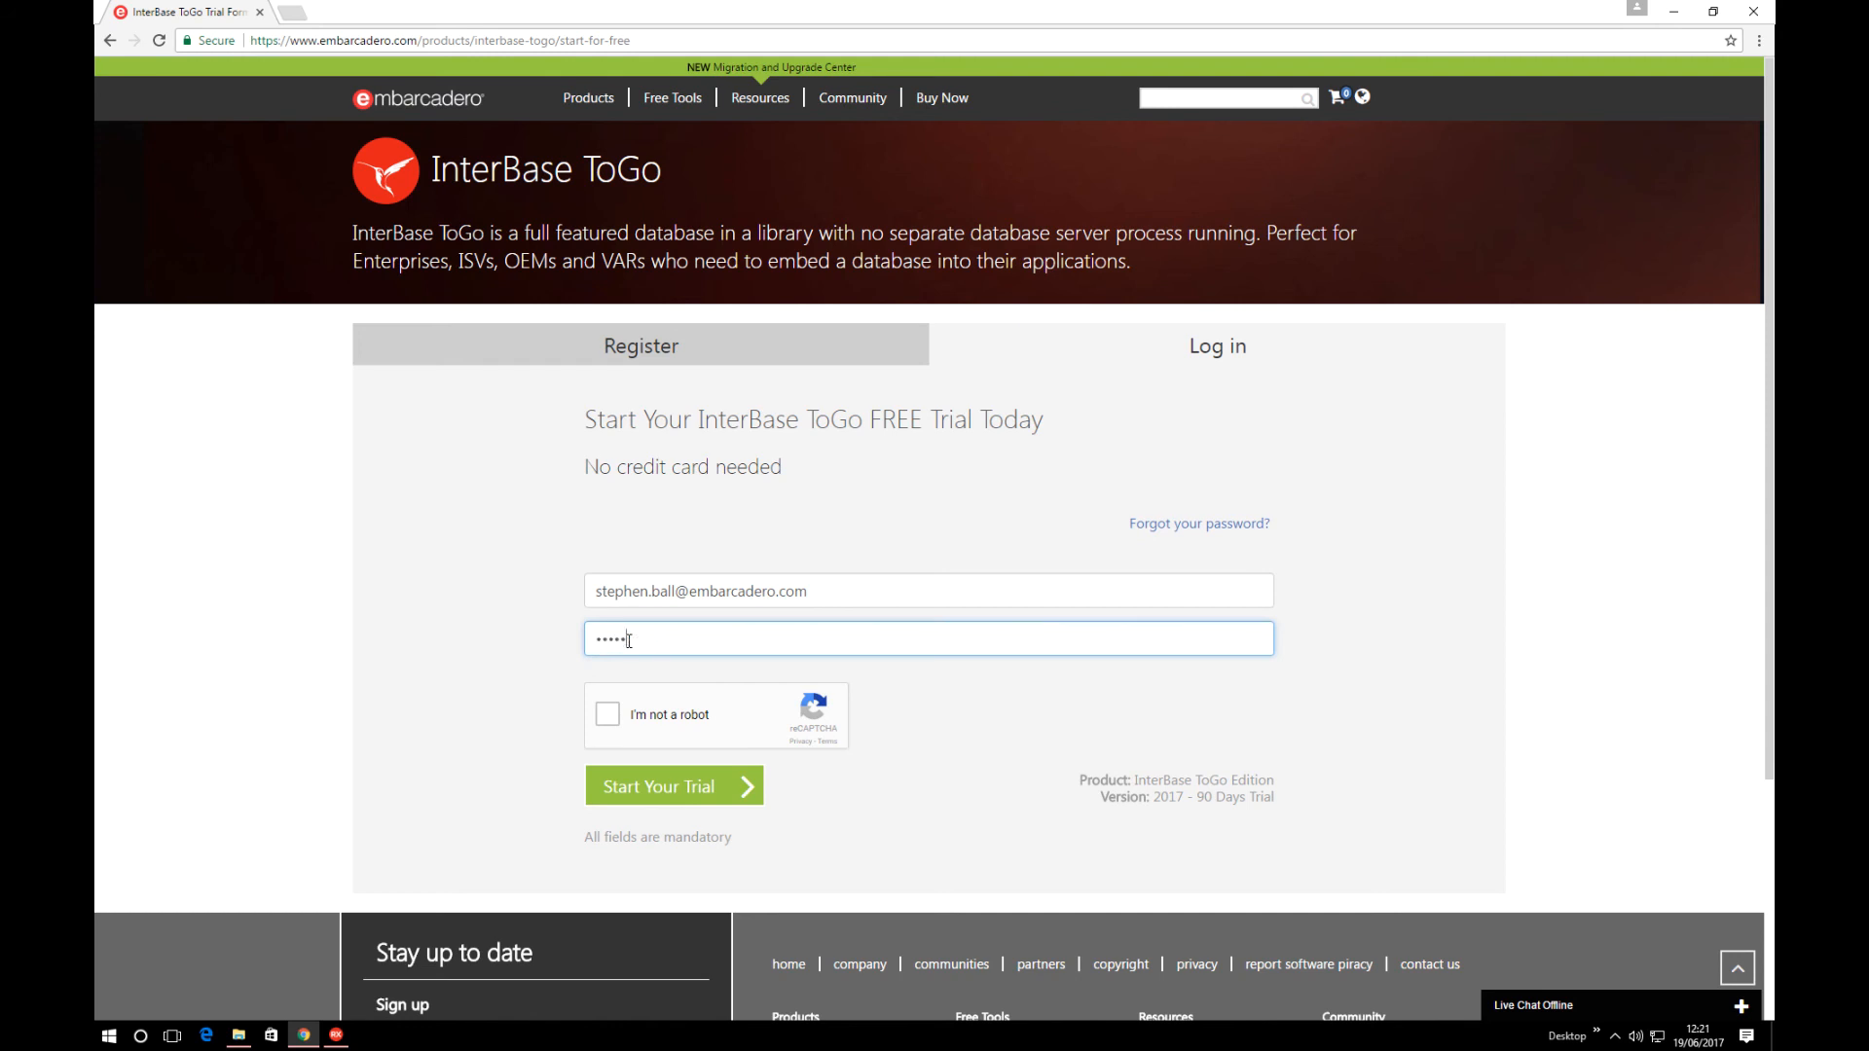
pyautogui.click(610, 718)
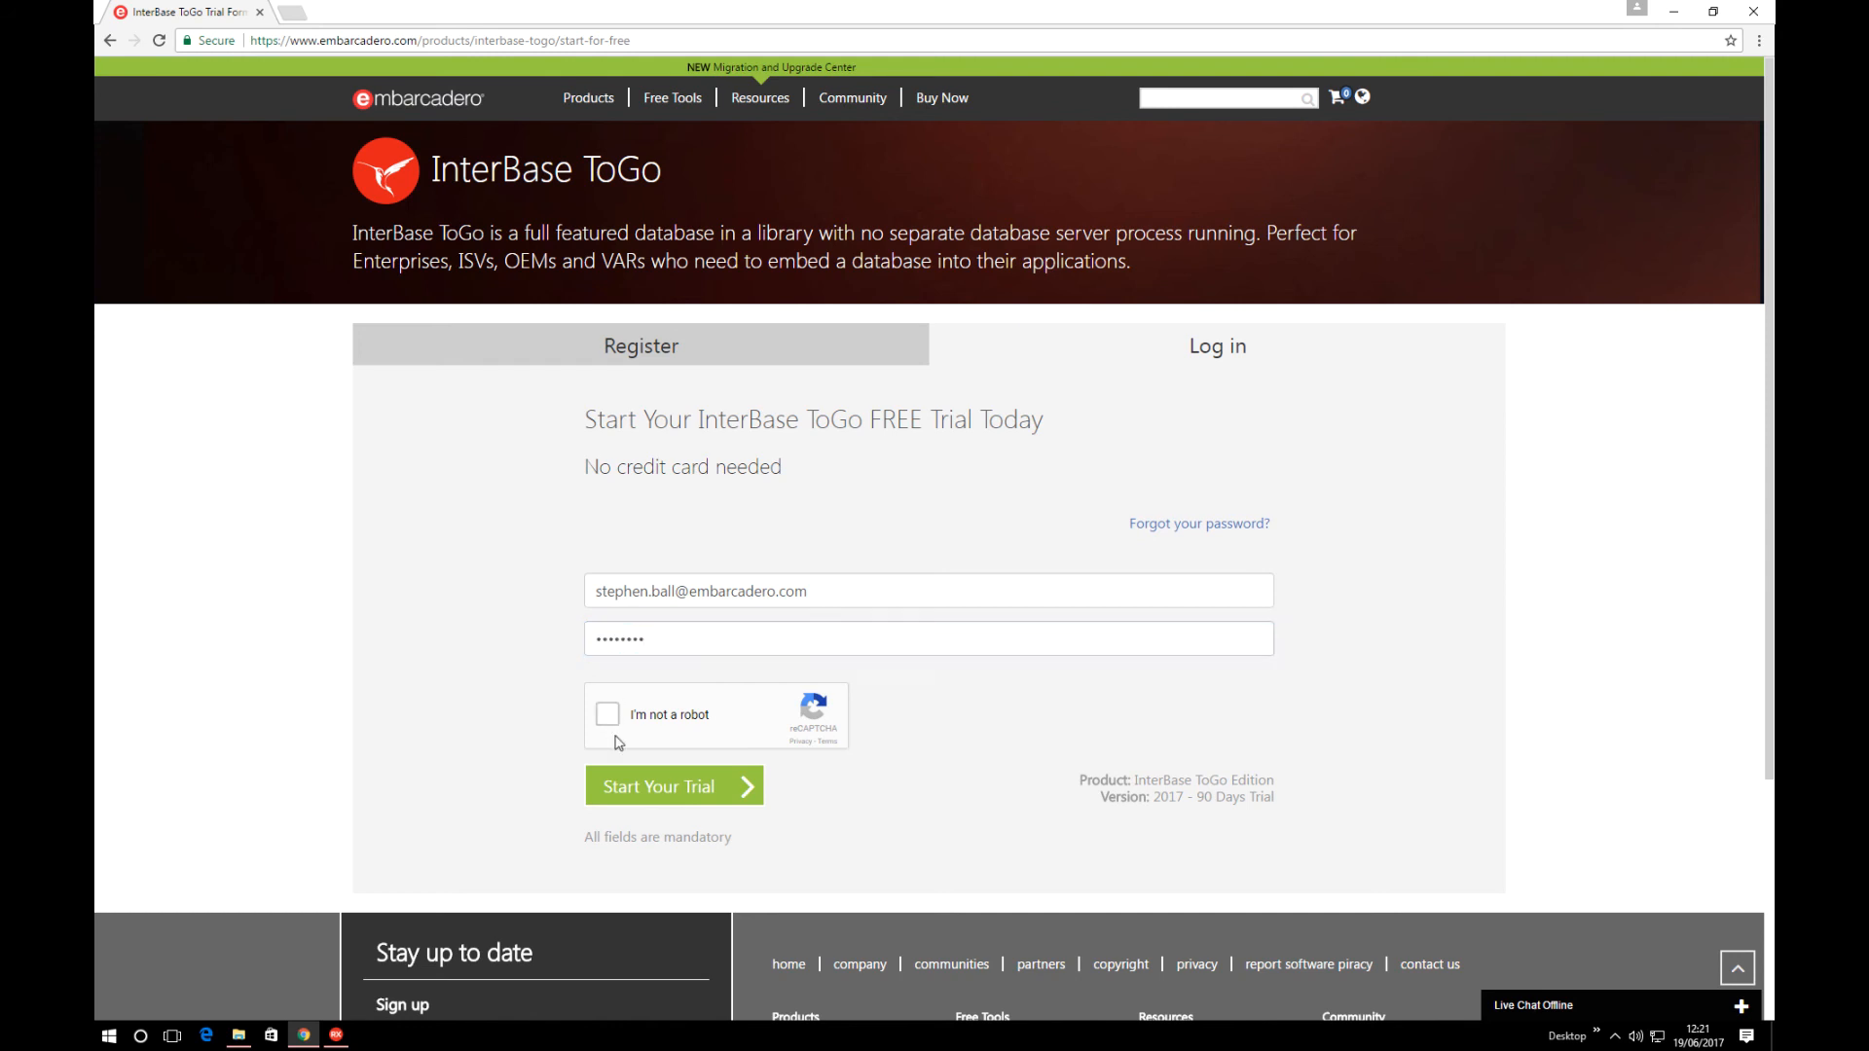
pyautogui.click(646, 780)
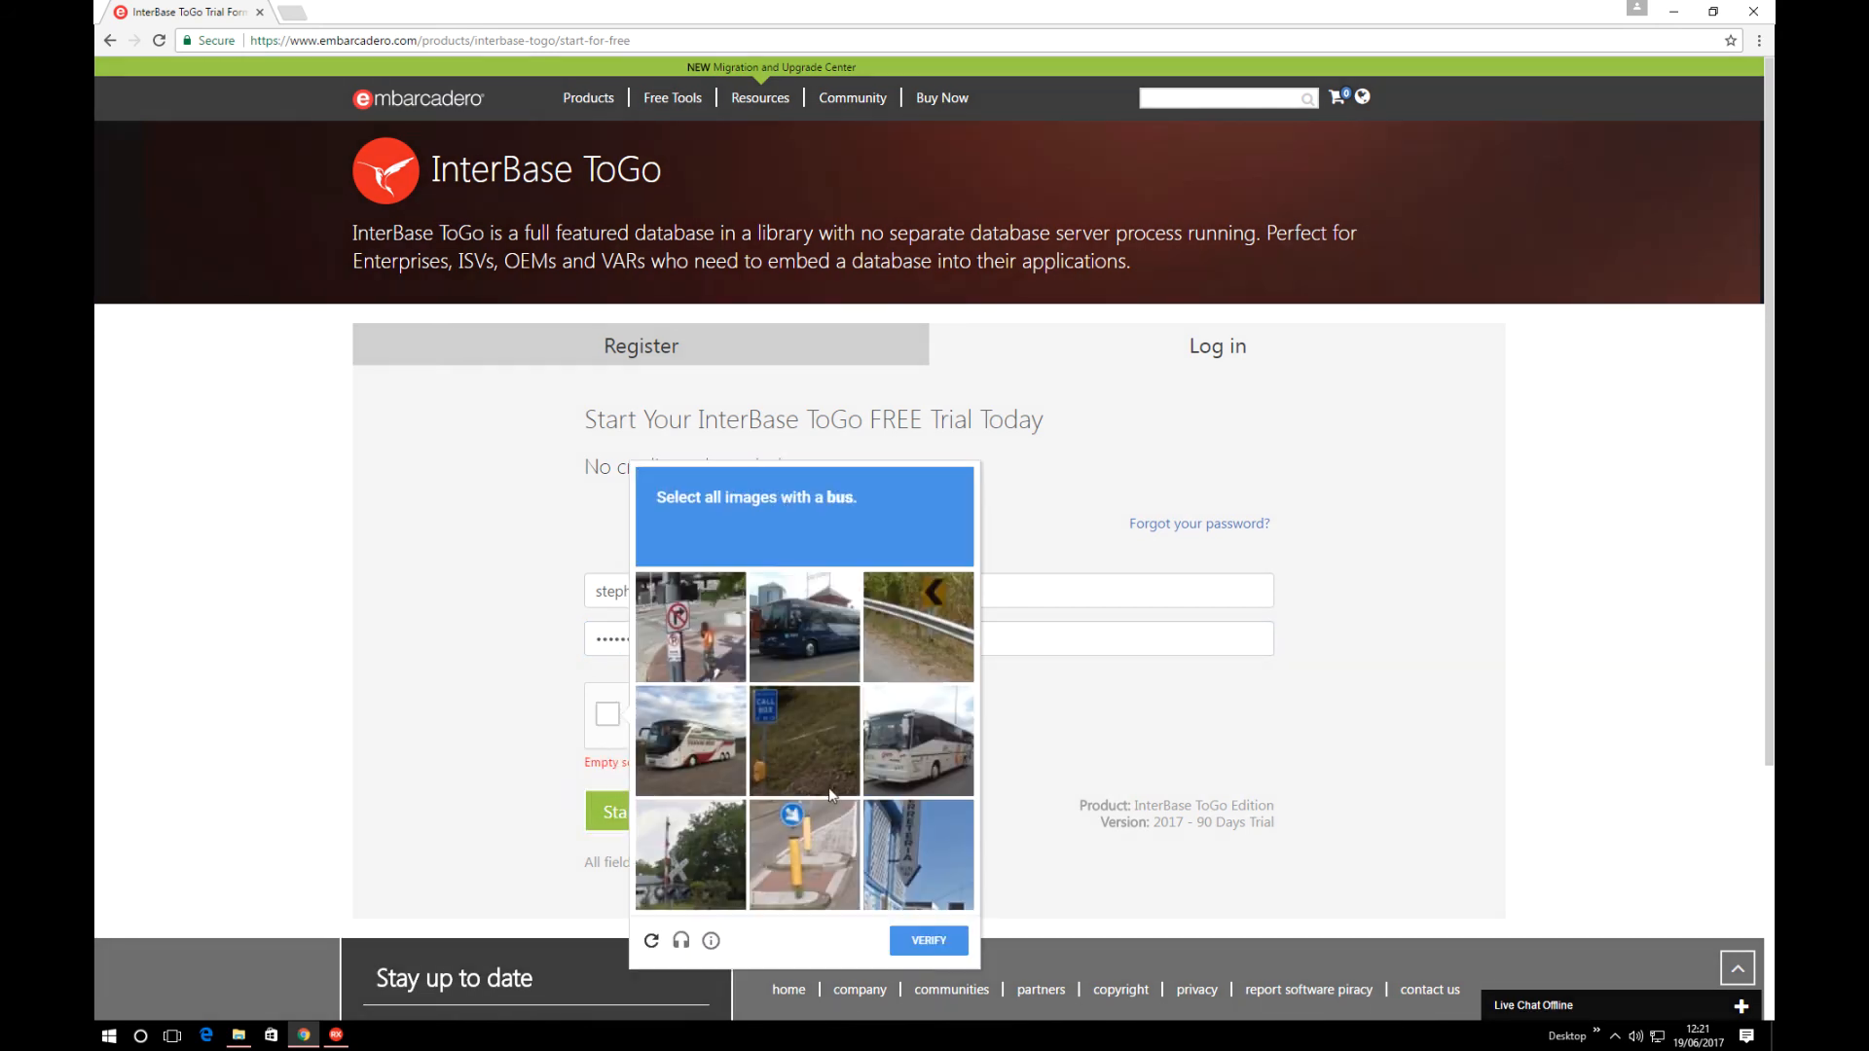
# - Select the three bus images in the reCAPTCHA challenge, verify them, and submit the InterBase ToGo trial request
pyautogui.click(857, 650)
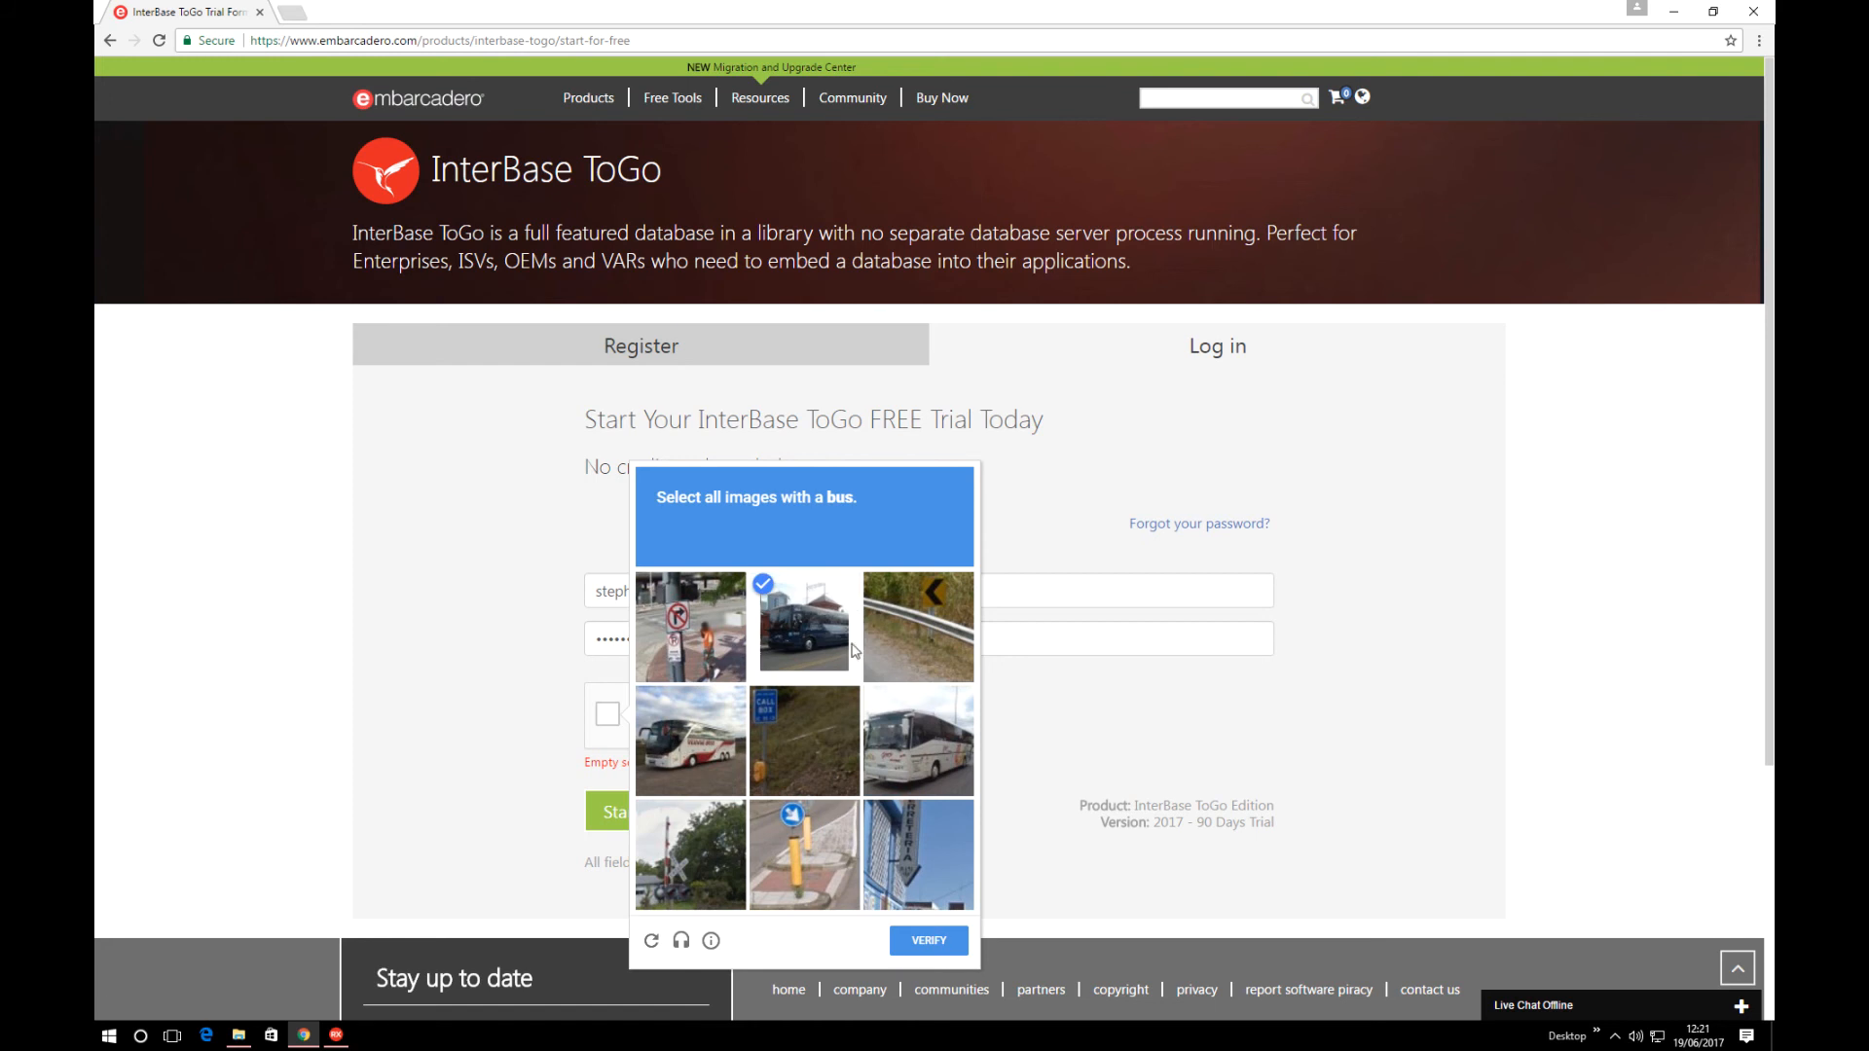
pyautogui.click(952, 734)
pyautogui.click(724, 746)
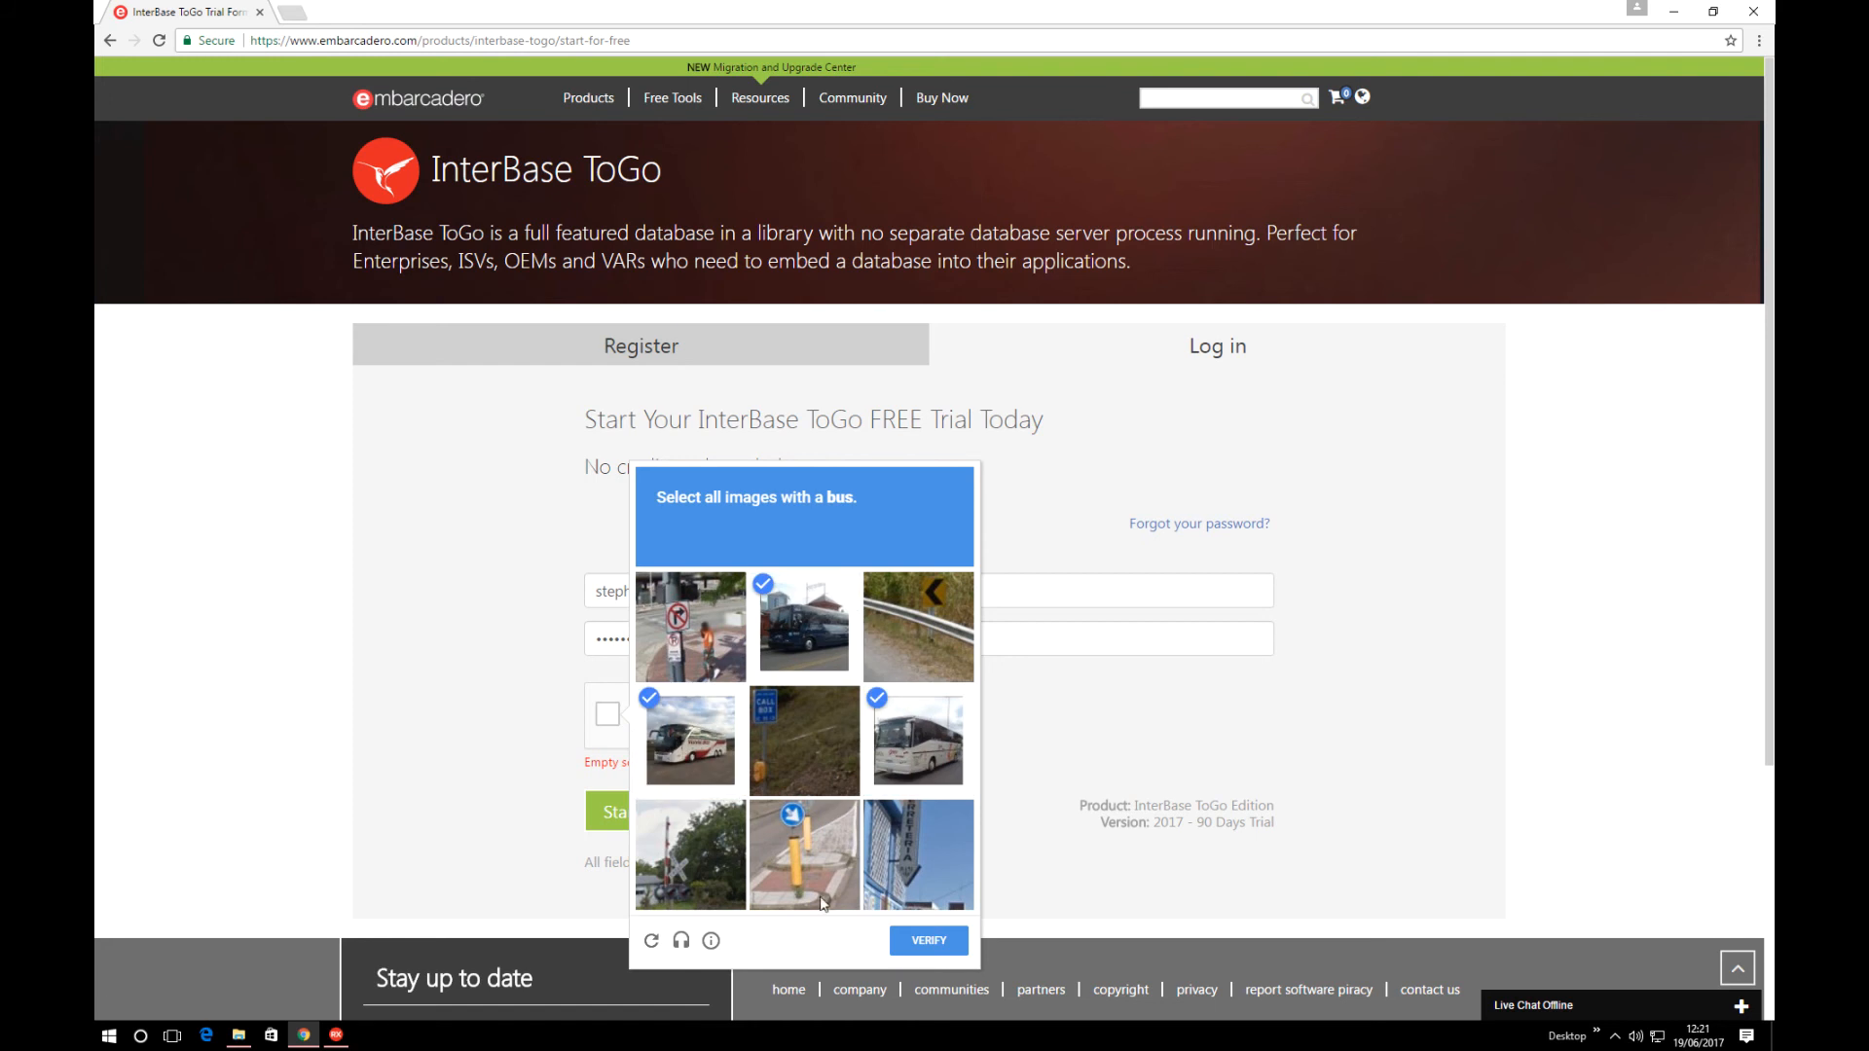
pyautogui.click(916, 944)
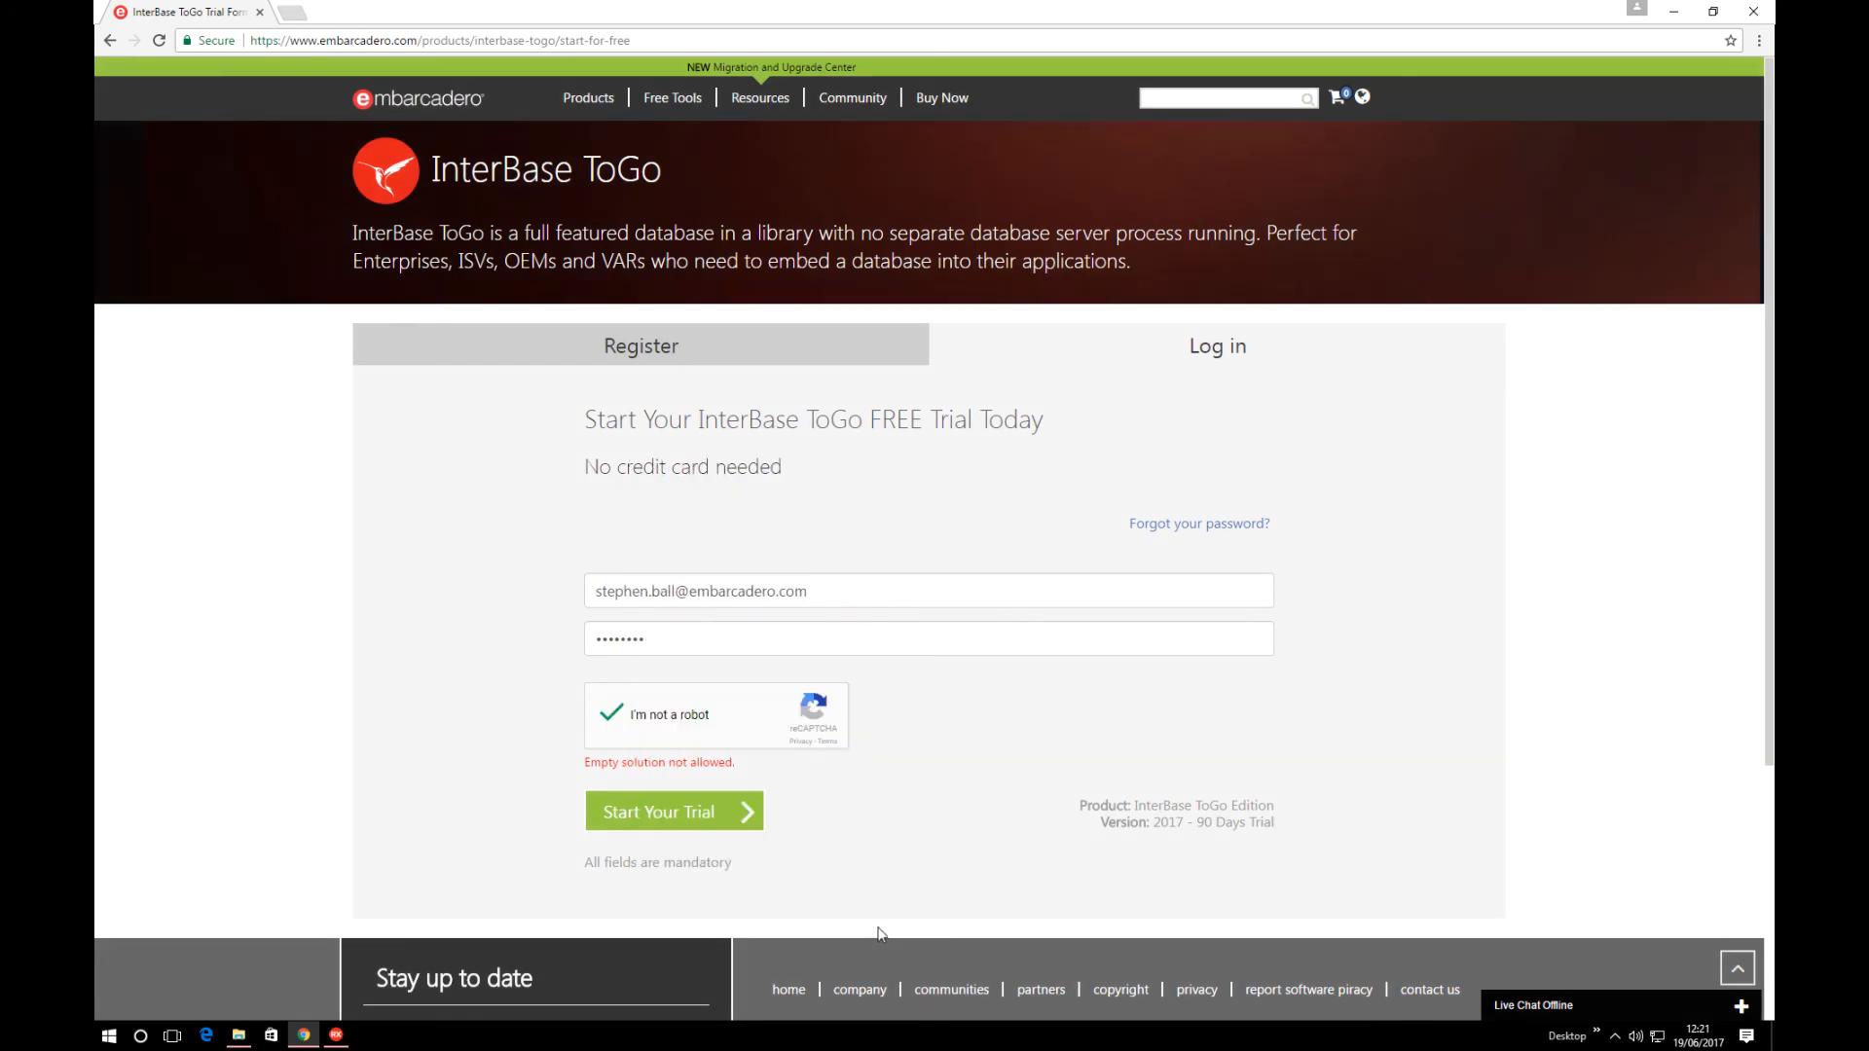
pyautogui.click(734, 823)
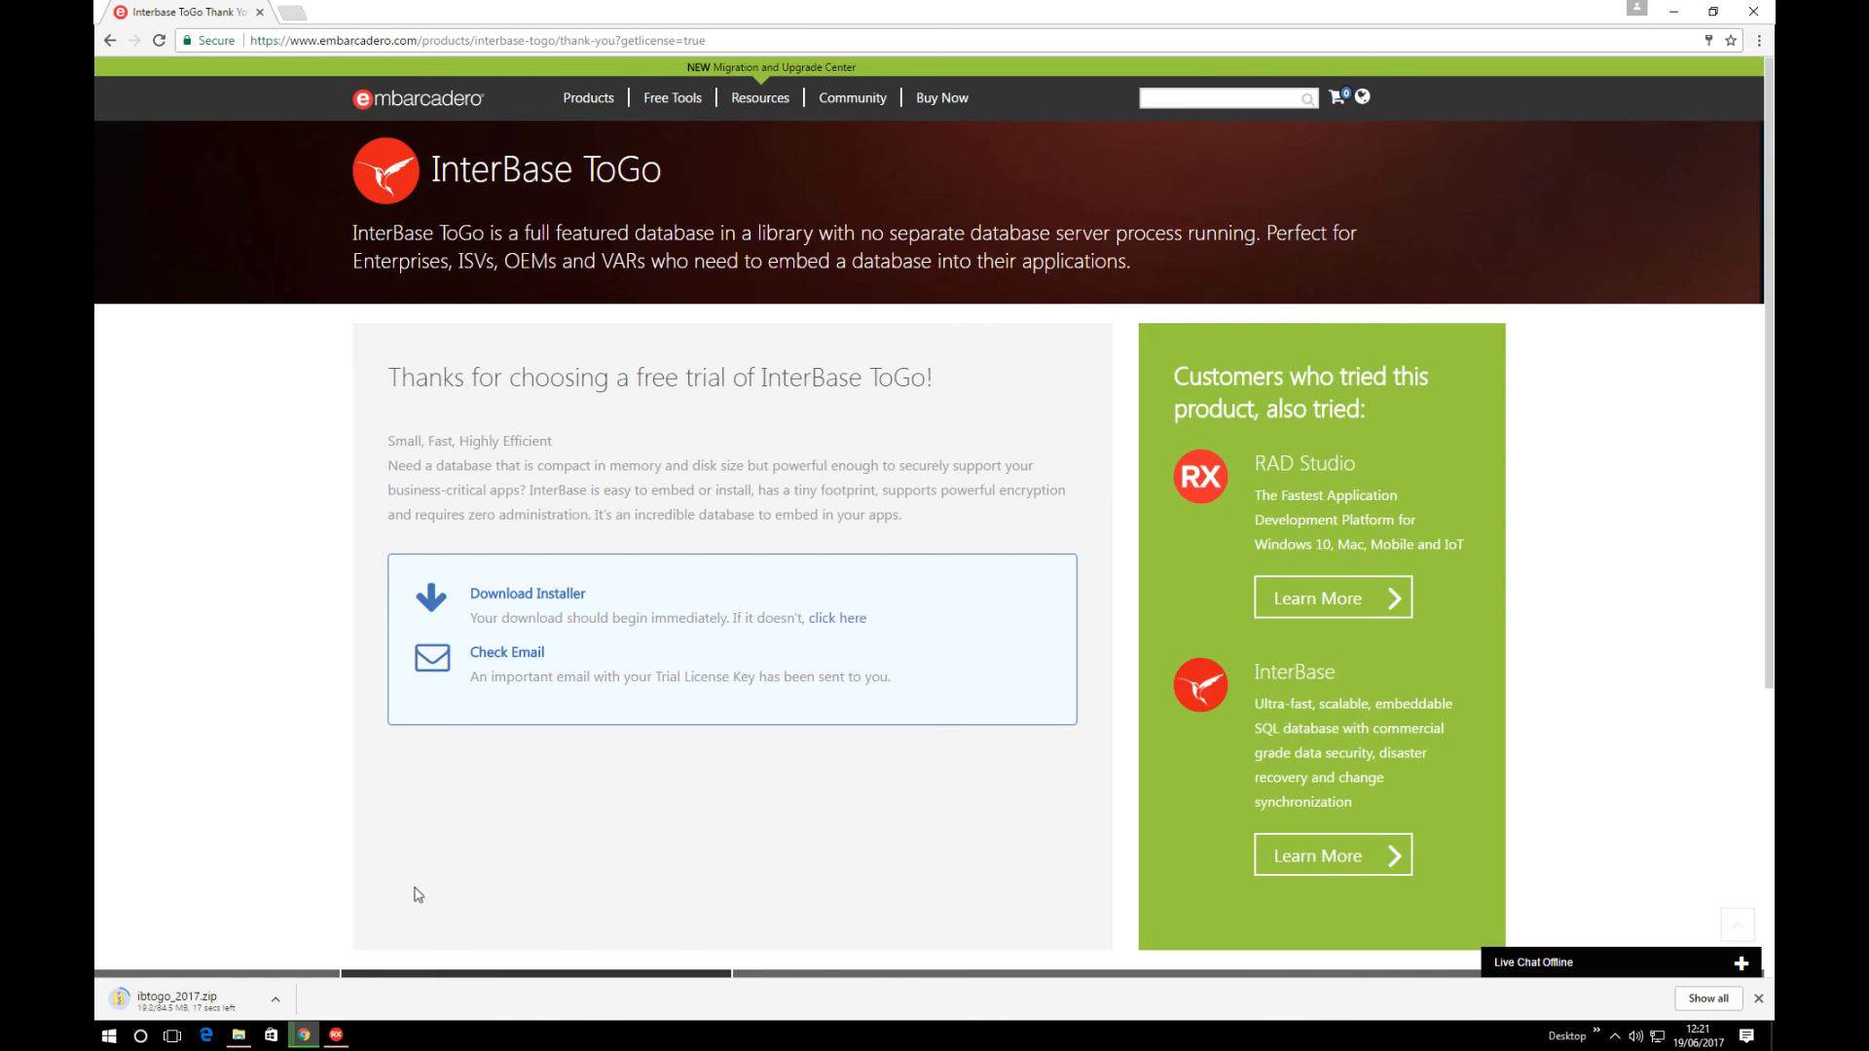
# - Cancel the ibtogo_2017.zip download and review the trial page's note about the emailed license key
pyautogui.click(277, 1000)
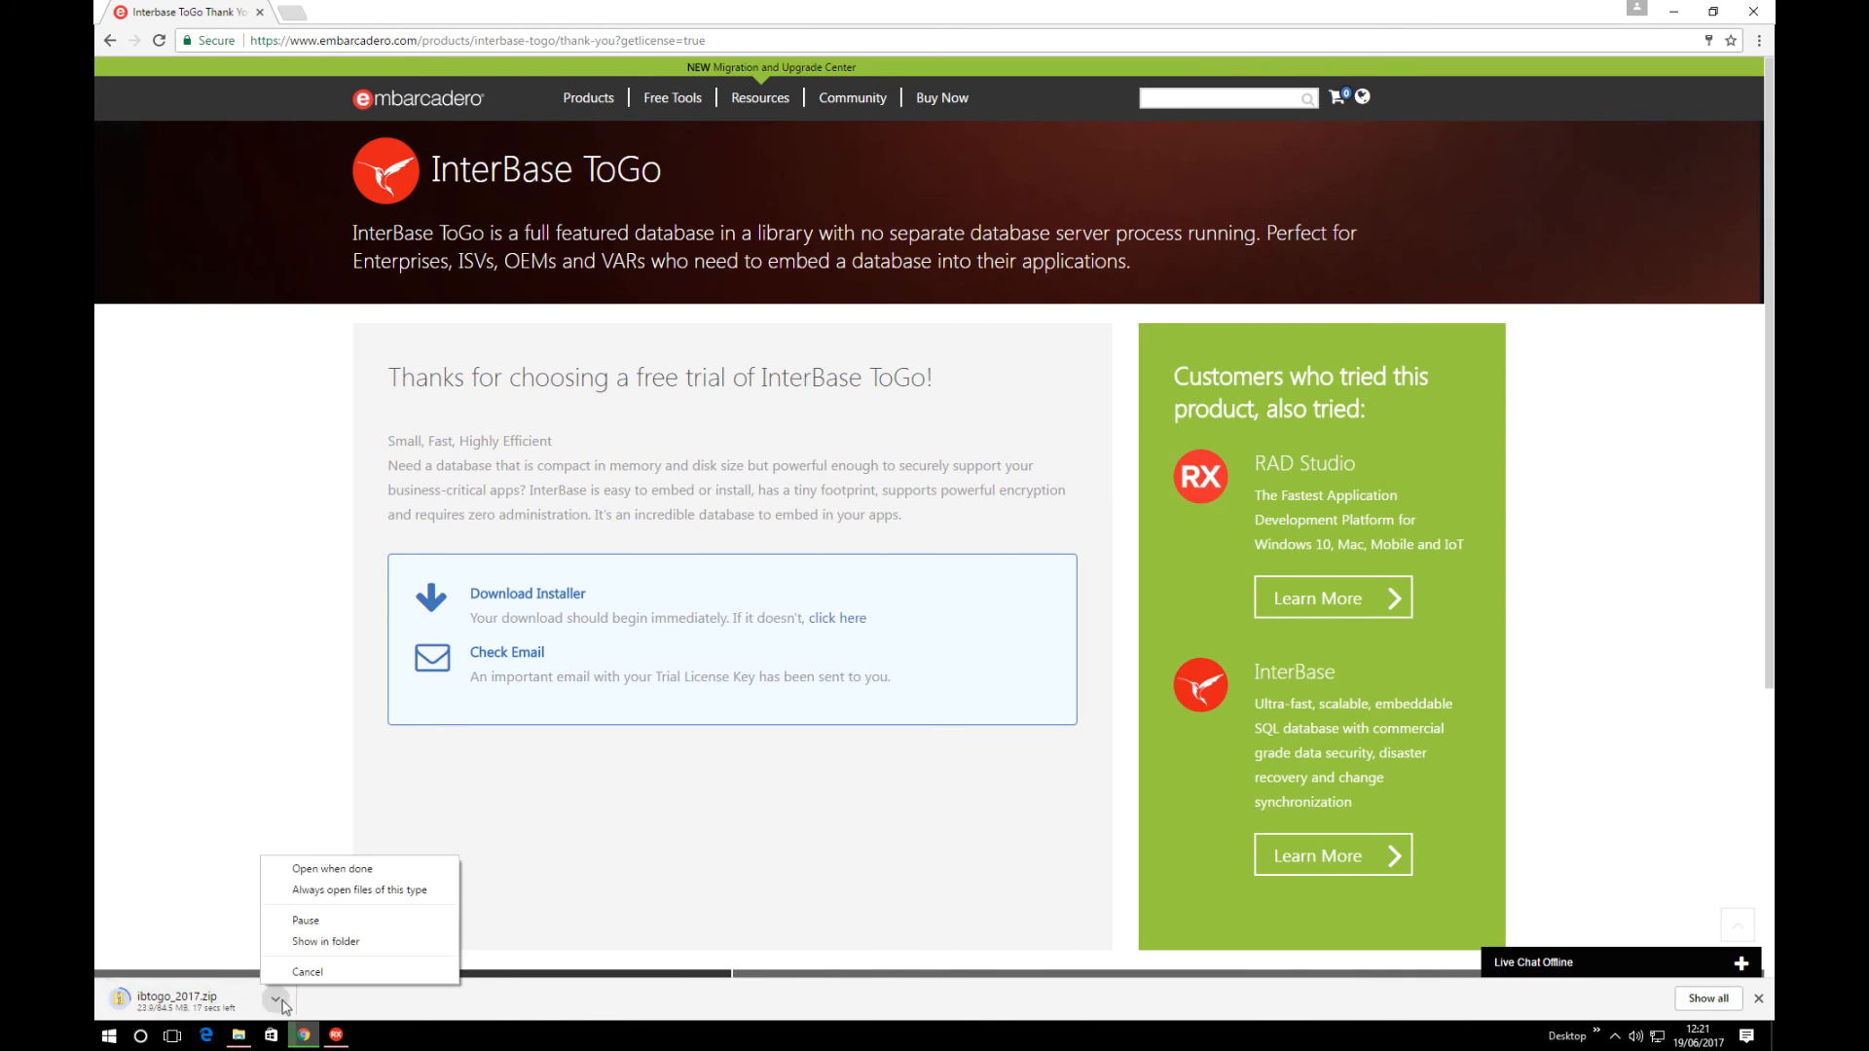
pyautogui.click(302, 975)
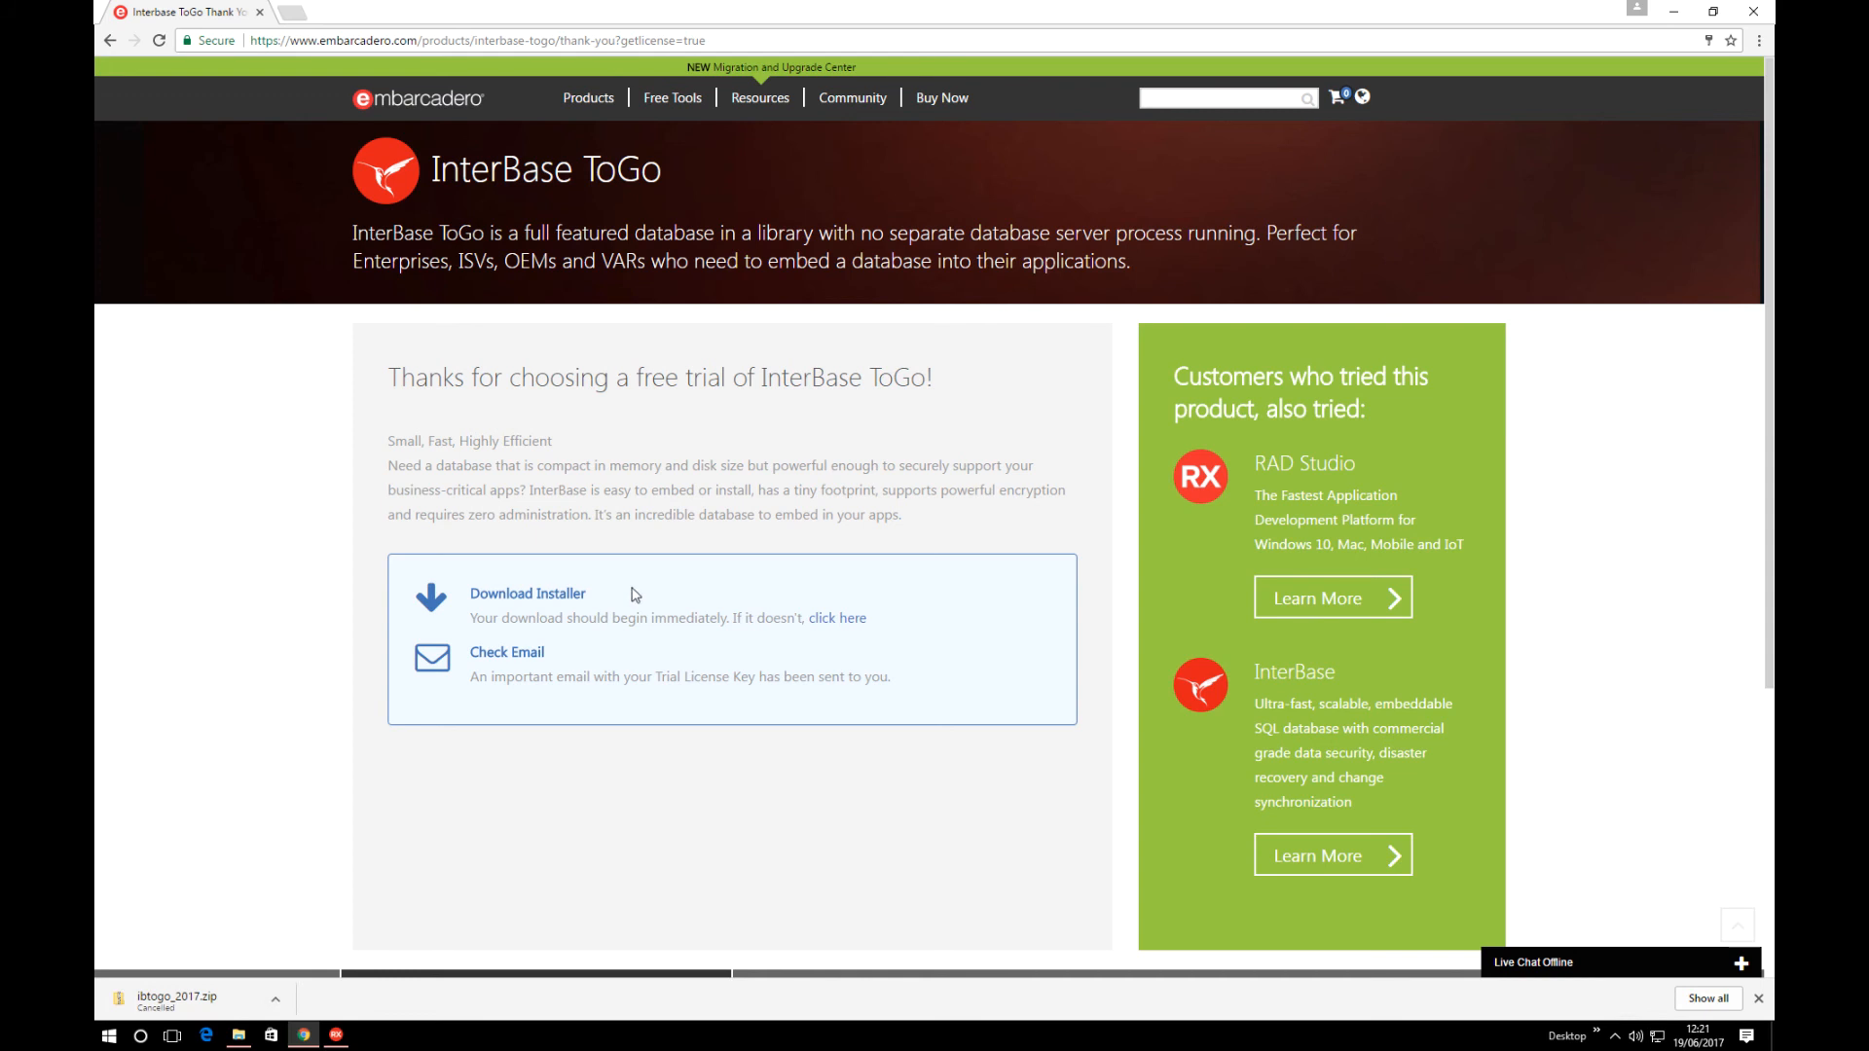
pyautogui.moveTo(655, 677); pyautogui.dragTo(1035, 753)
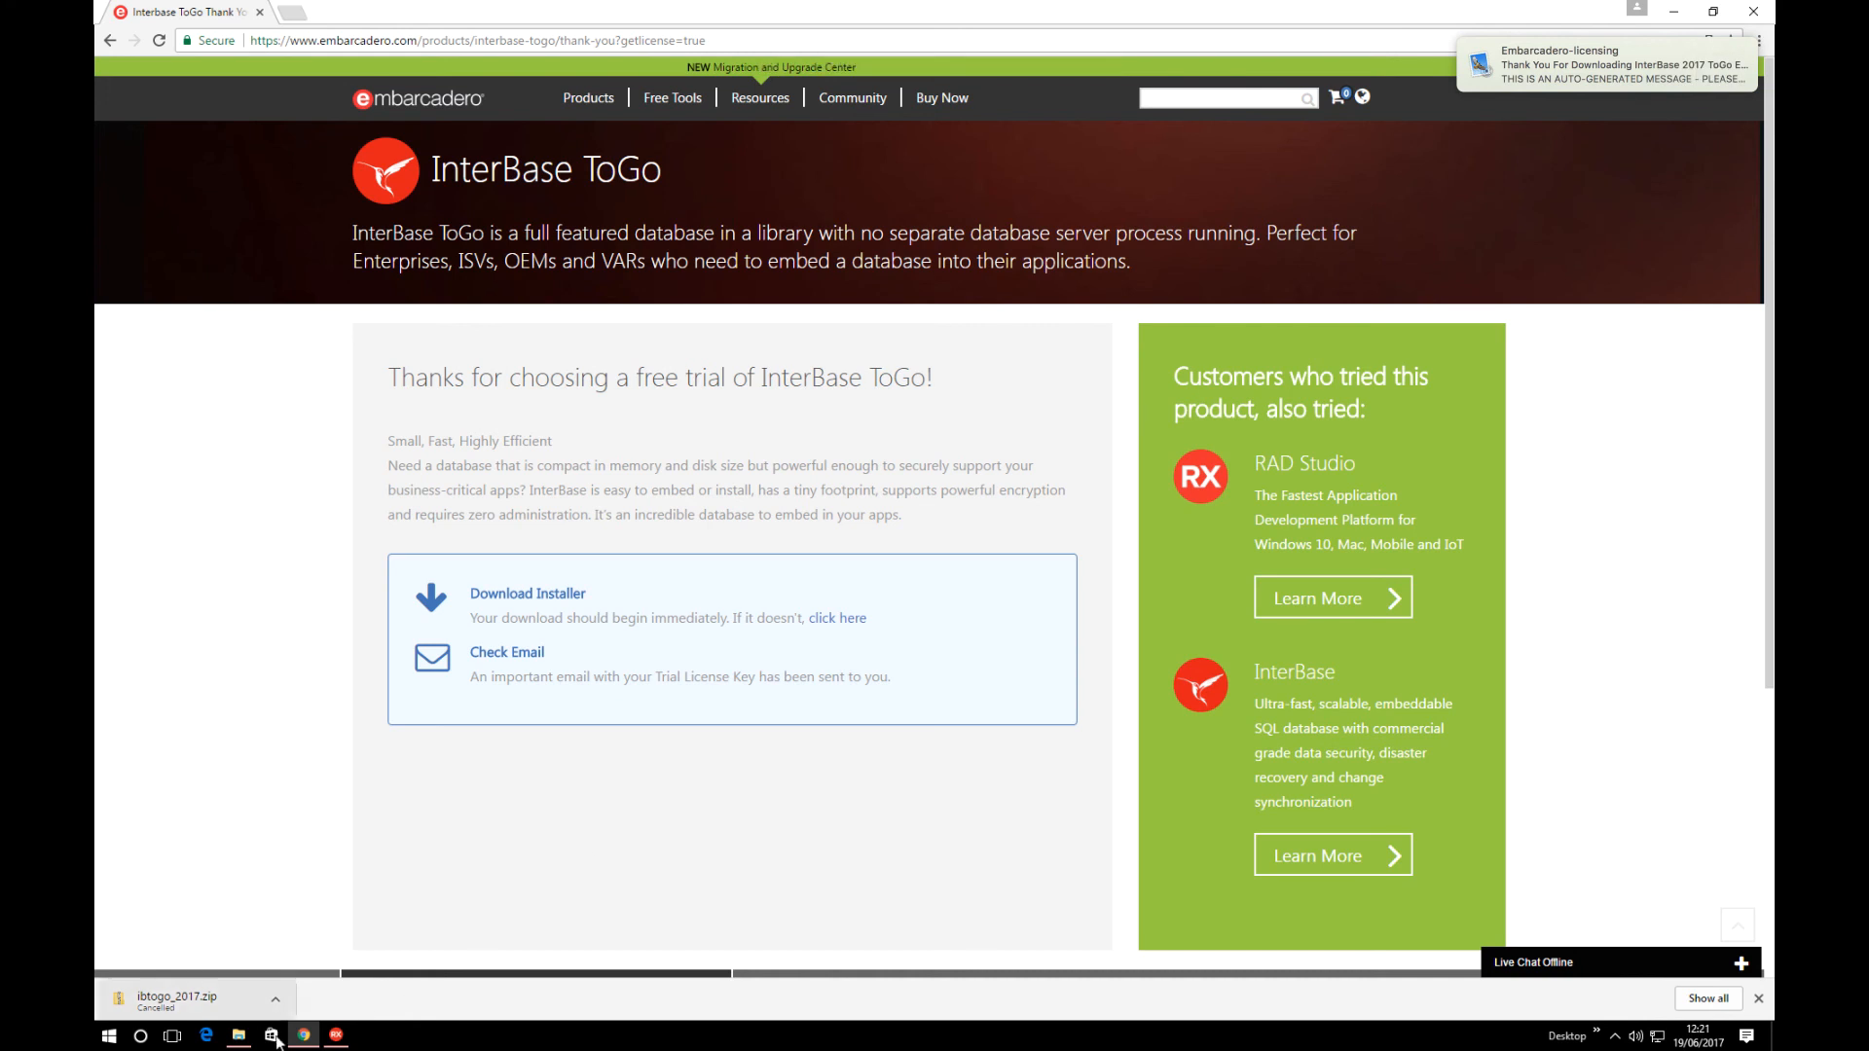
# - Return to RAD Studio, close the GetIt Package Manager, and create a blank Delphi multi-device application
pyautogui.click(239, 1035)
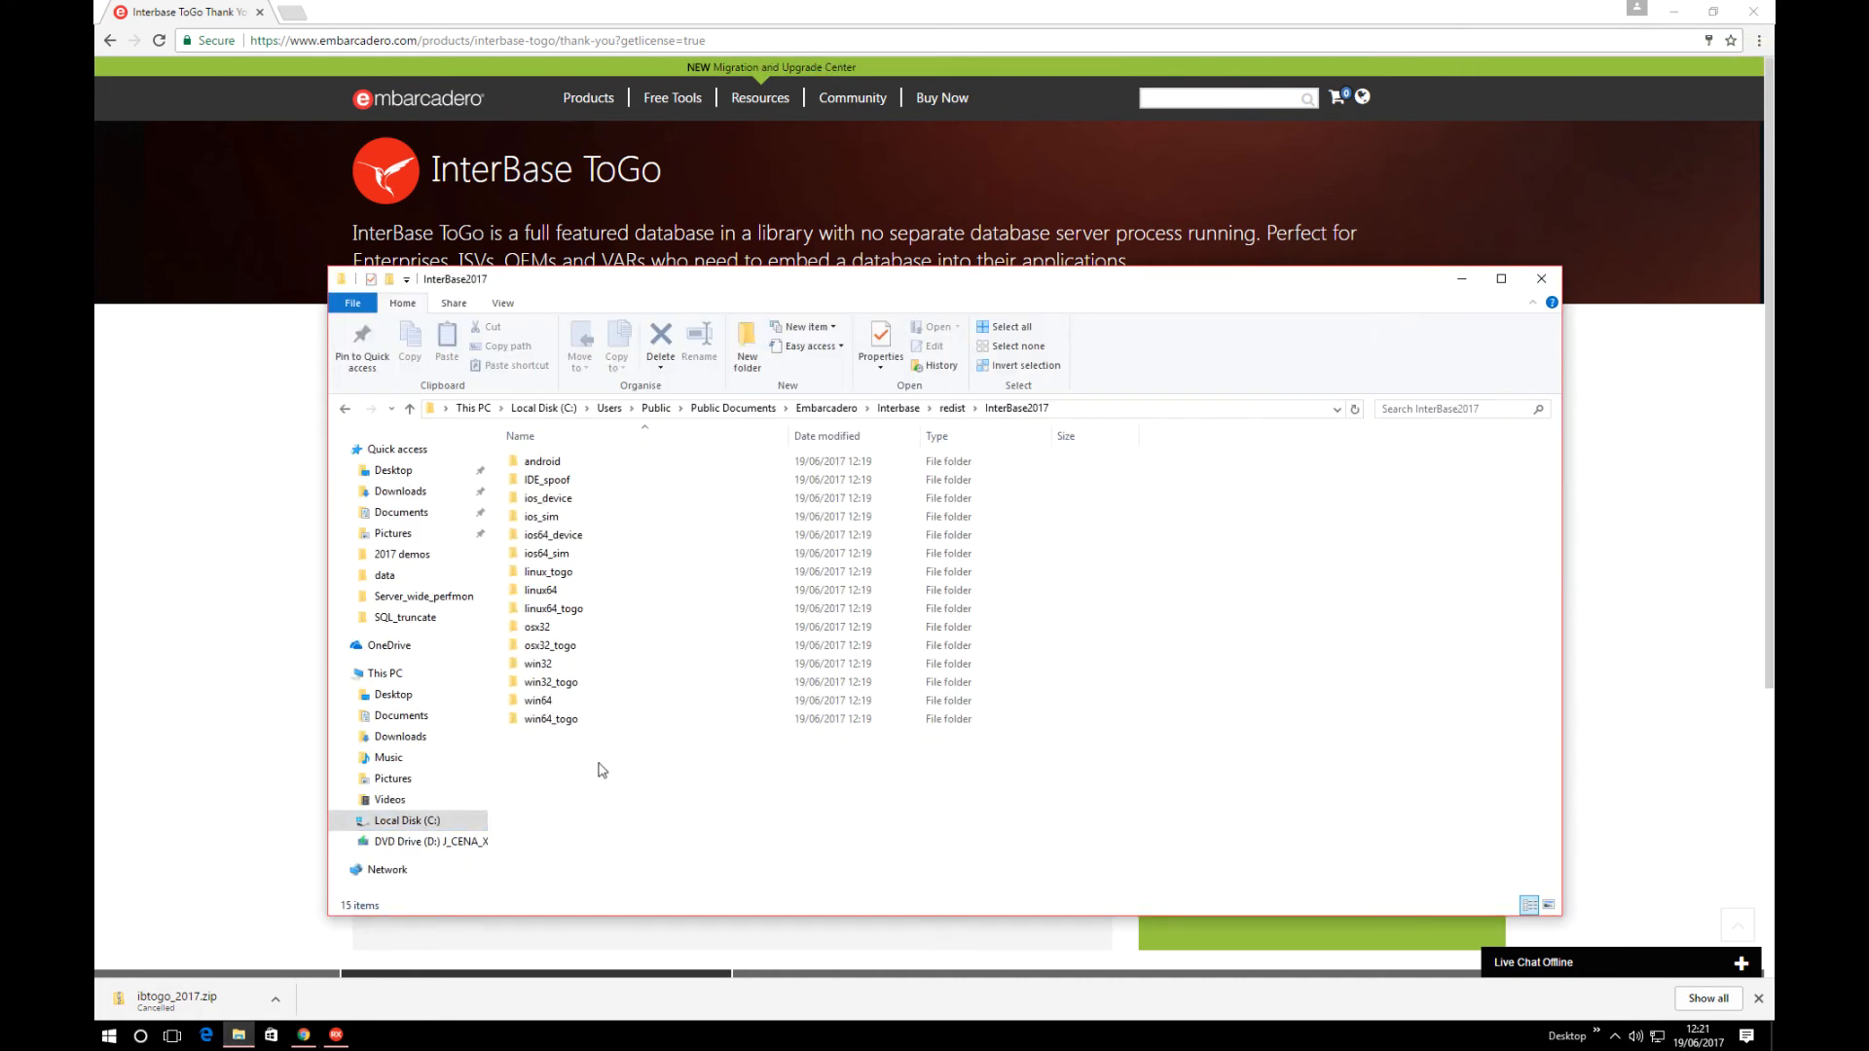
pyautogui.click(336, 1034)
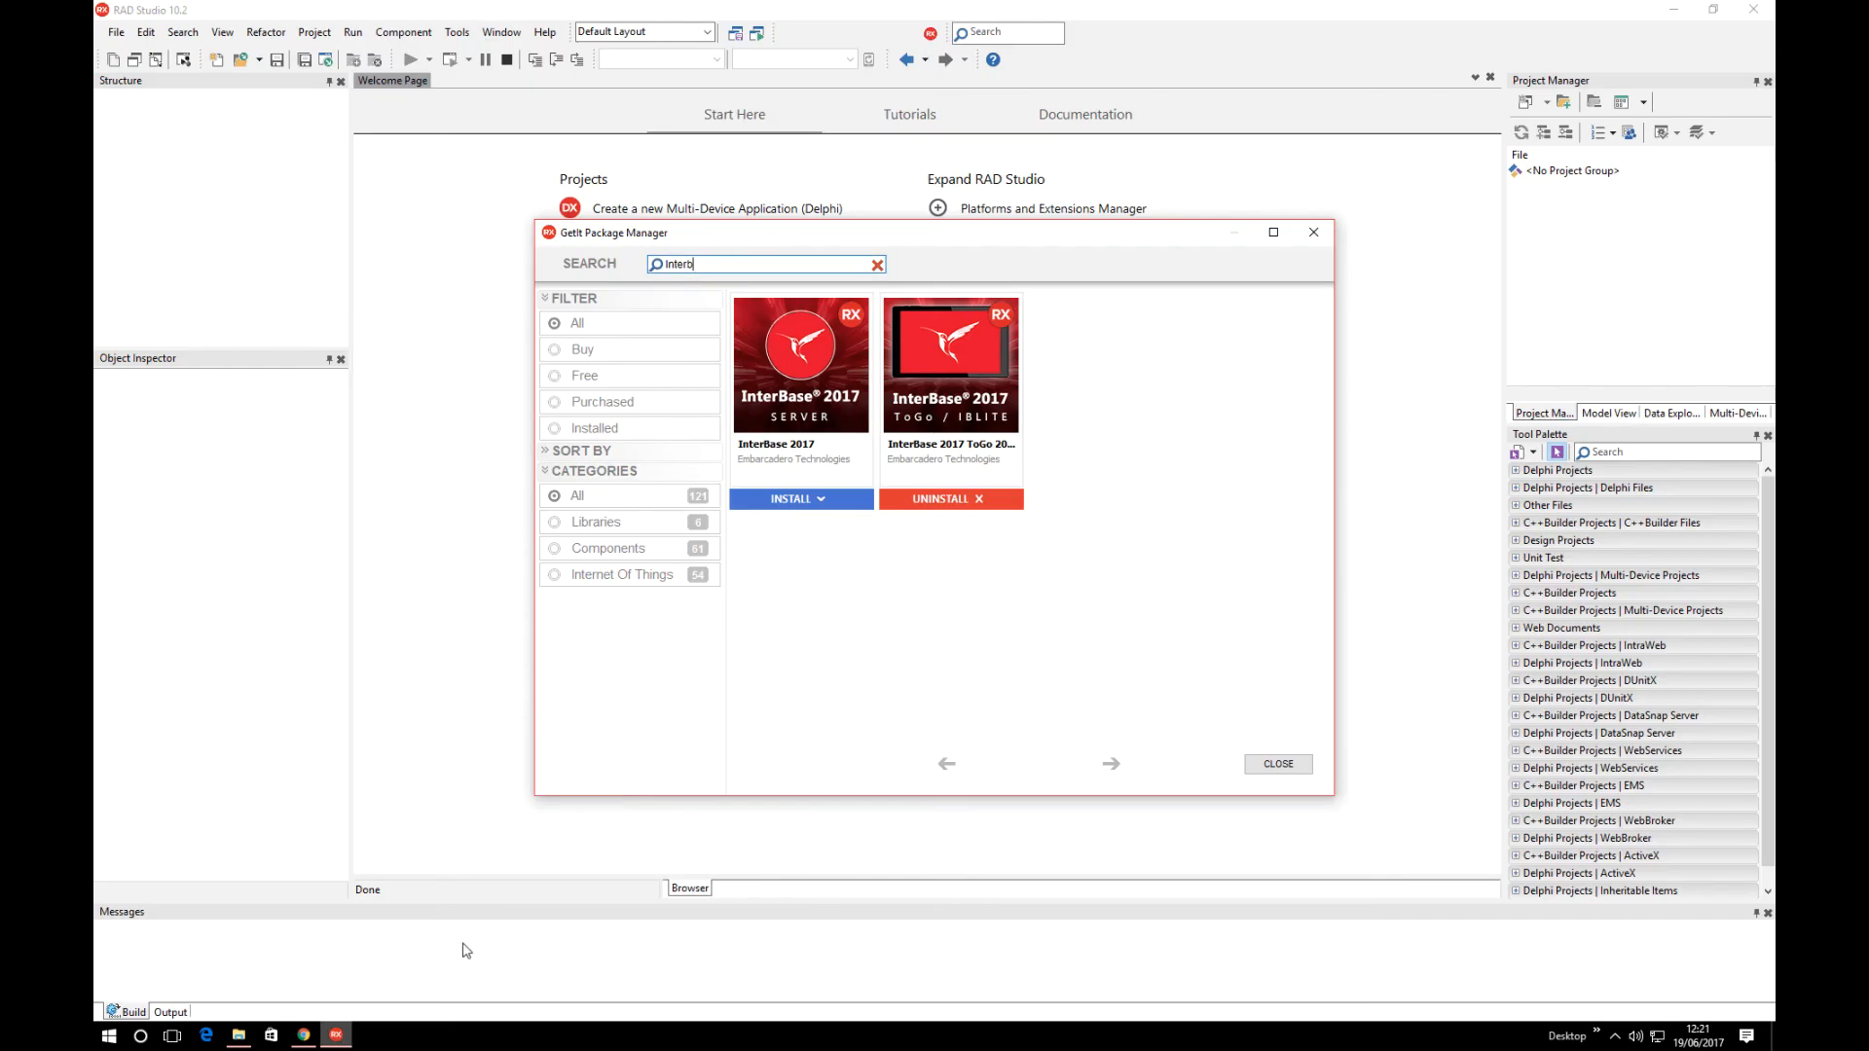
pyautogui.click(1312, 232)
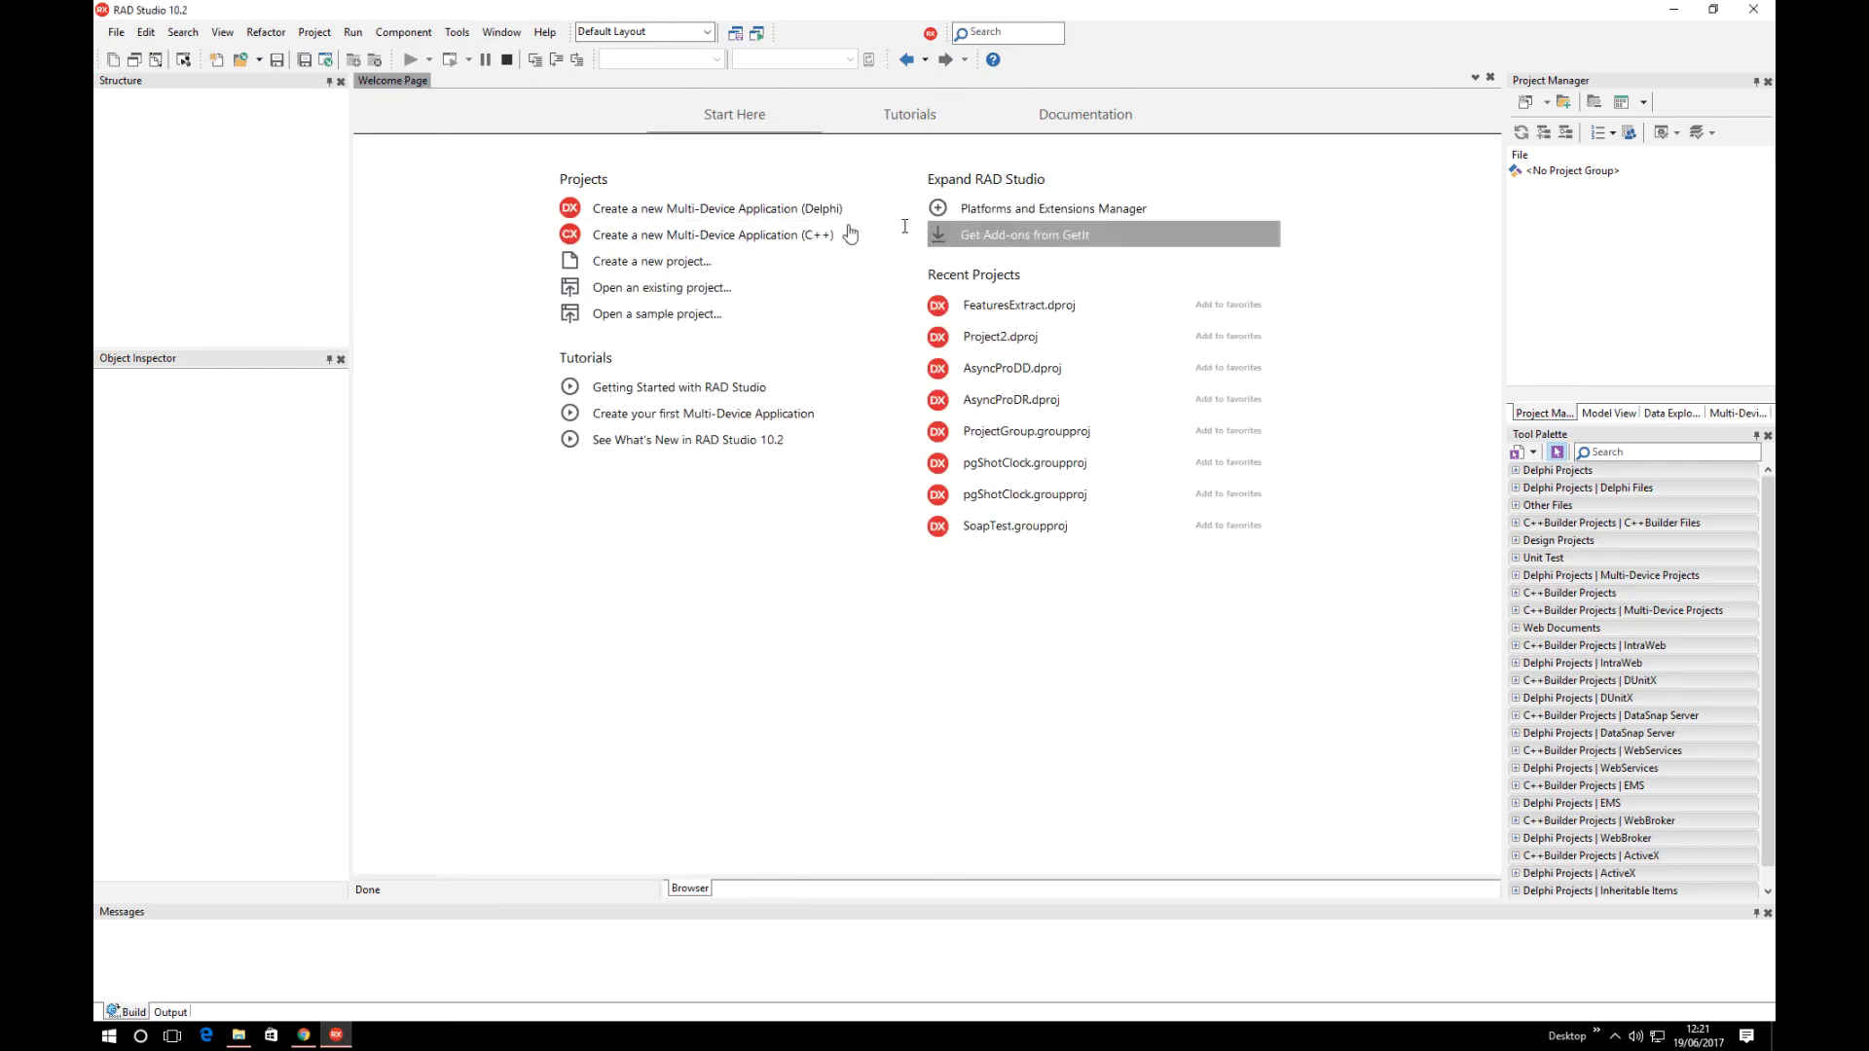
pyautogui.click(748, 209)
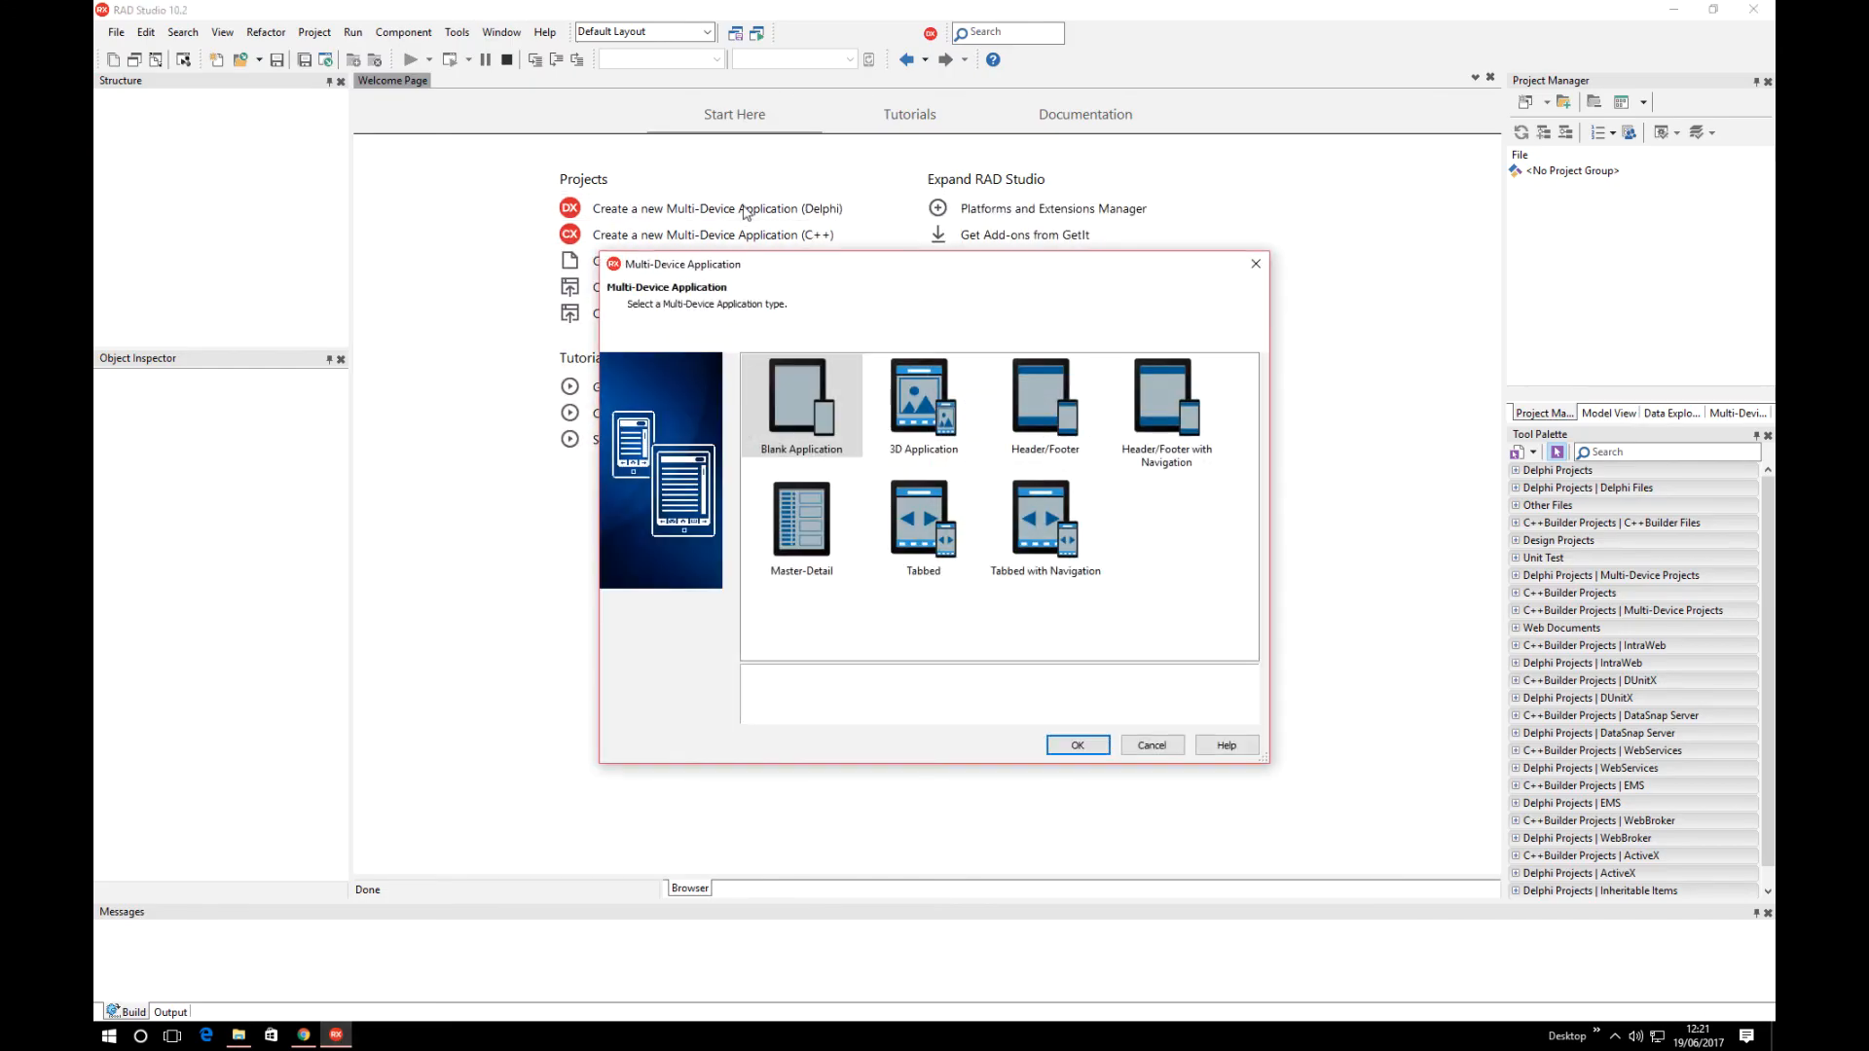
pyautogui.doubleClick(790, 370)
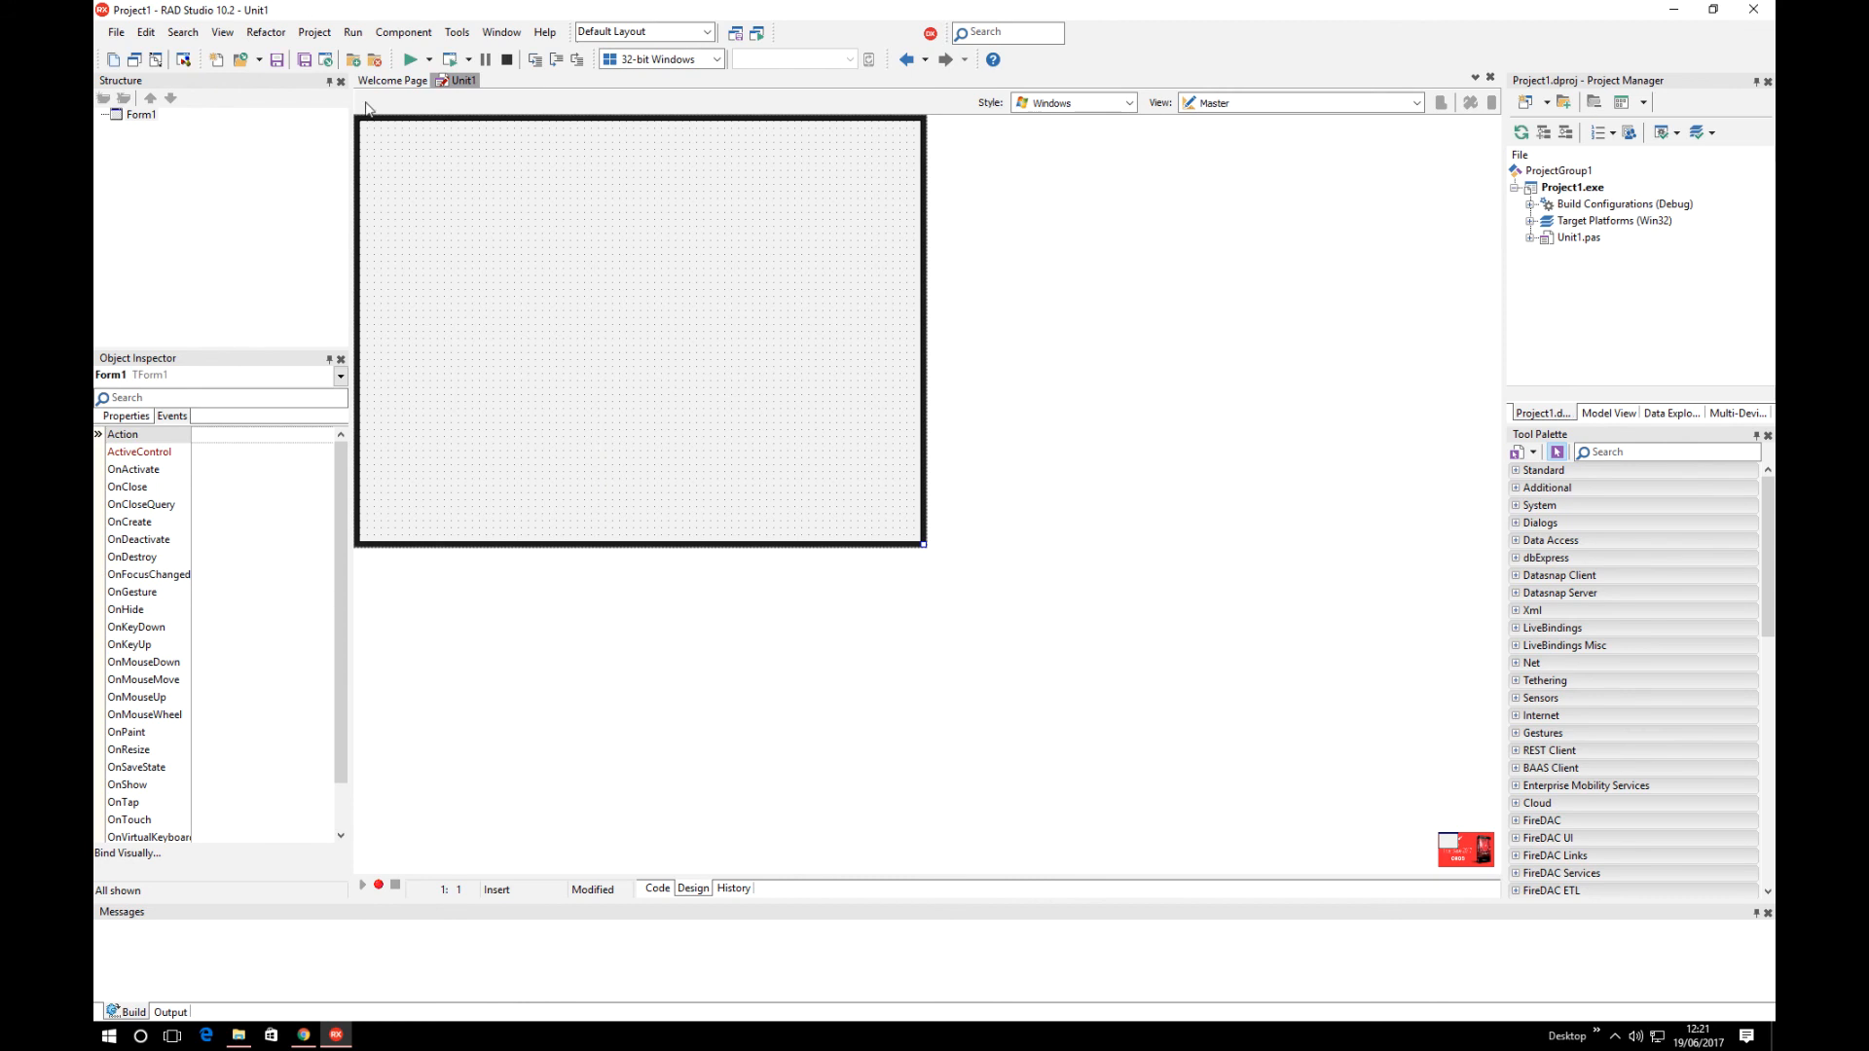
# - Open the project's deployment settings and add the InterBase ToGo featured files, keeping all of its Win32 files included
pyautogui.click(310, 33)
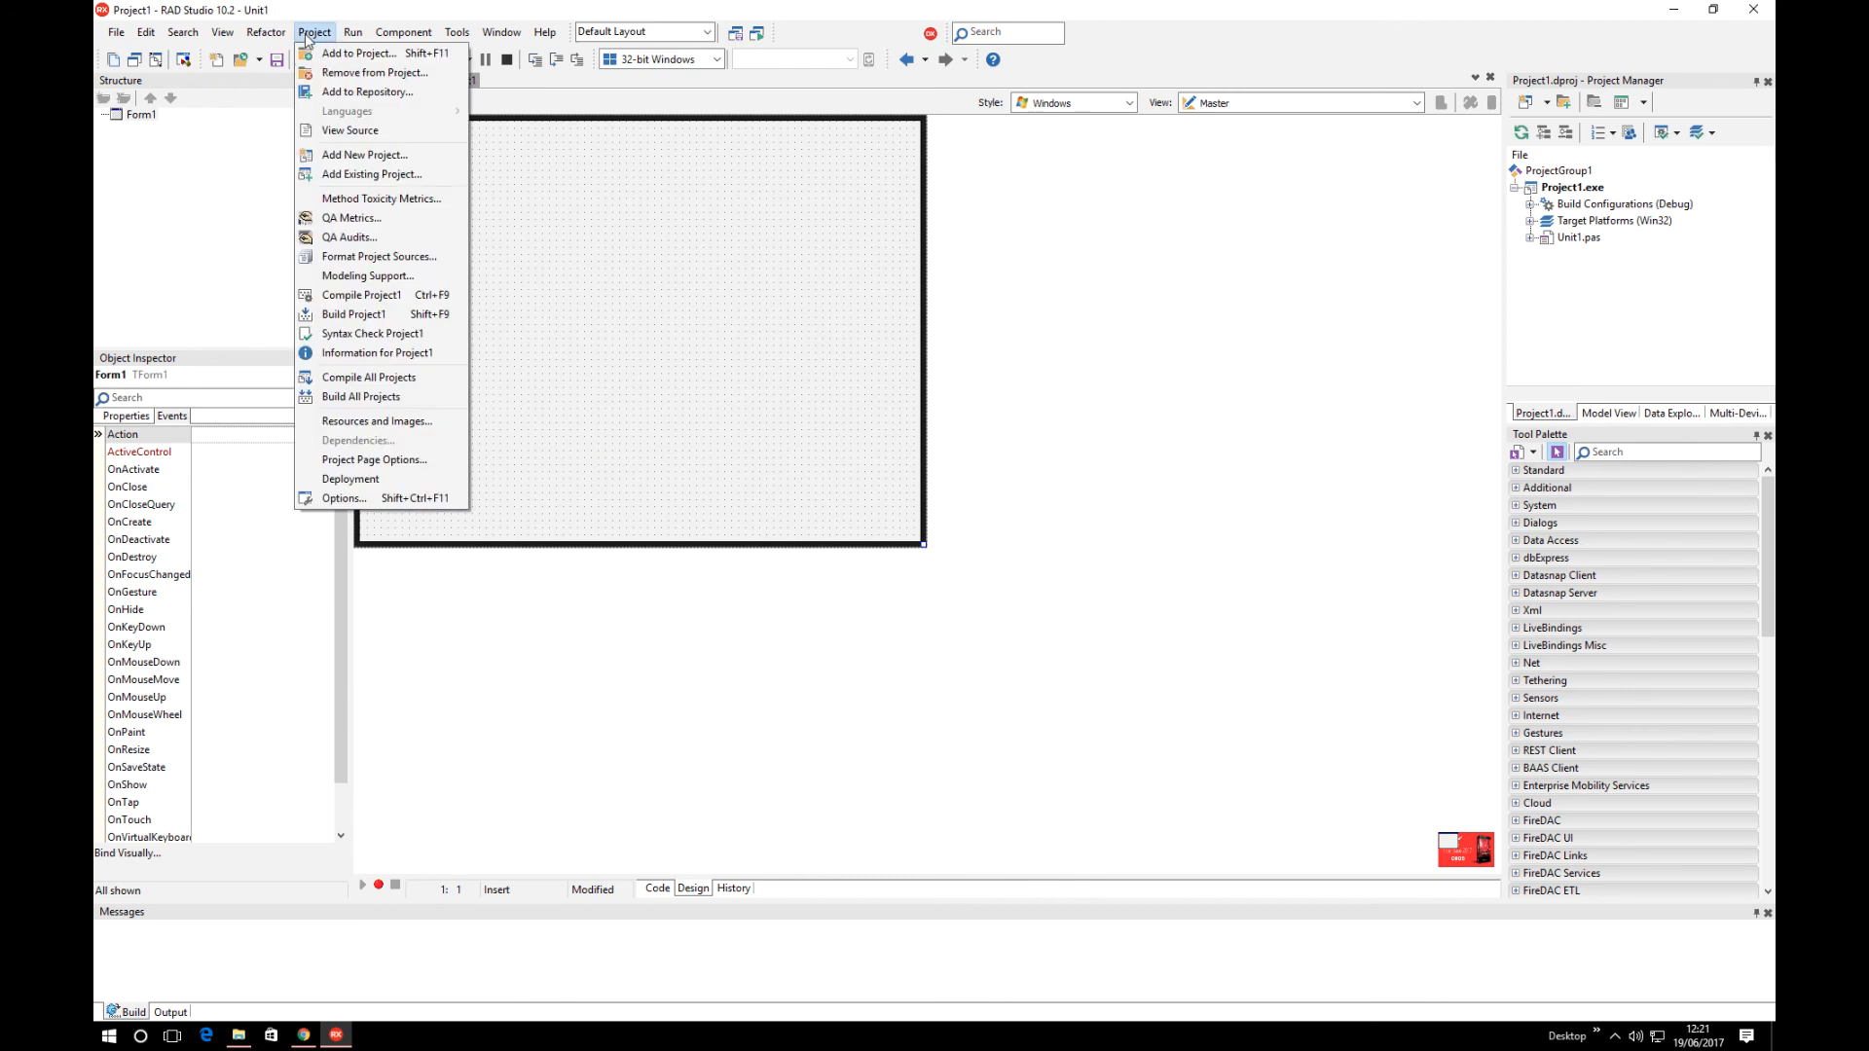
pyautogui.click(362, 479)
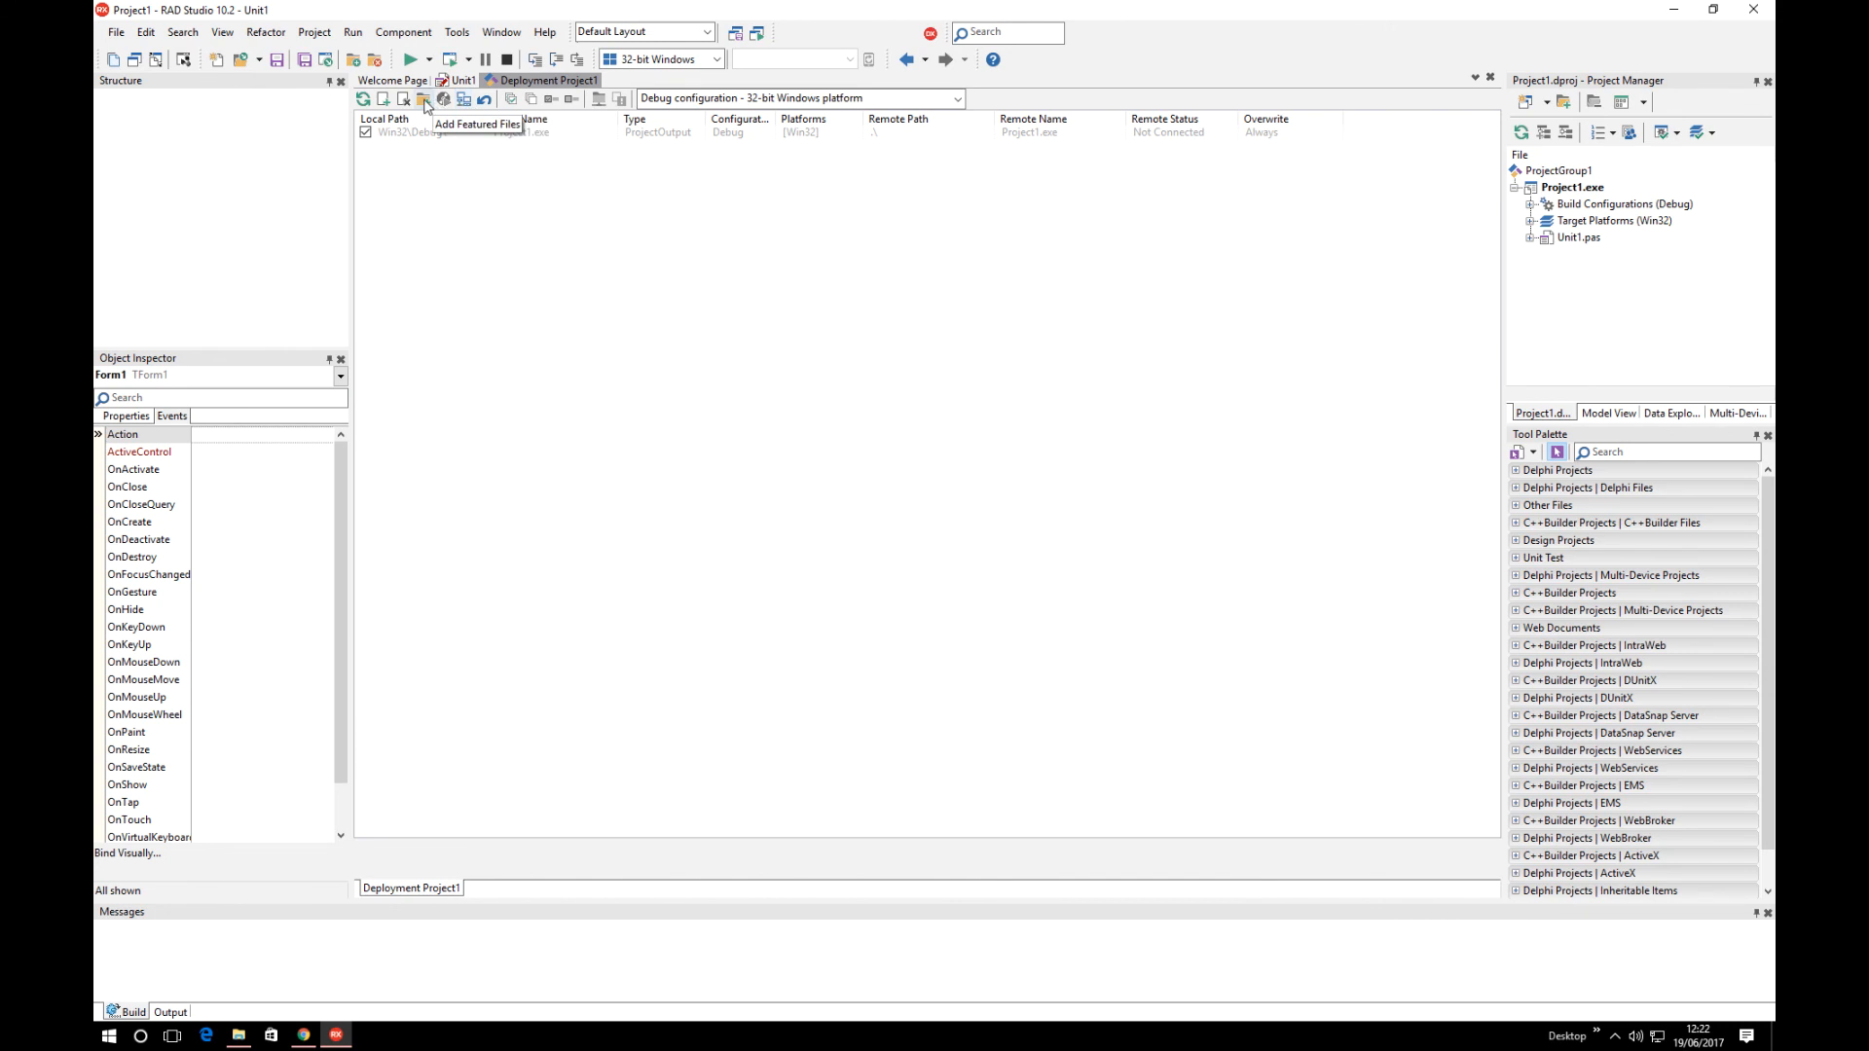
pyautogui.click(424, 101)
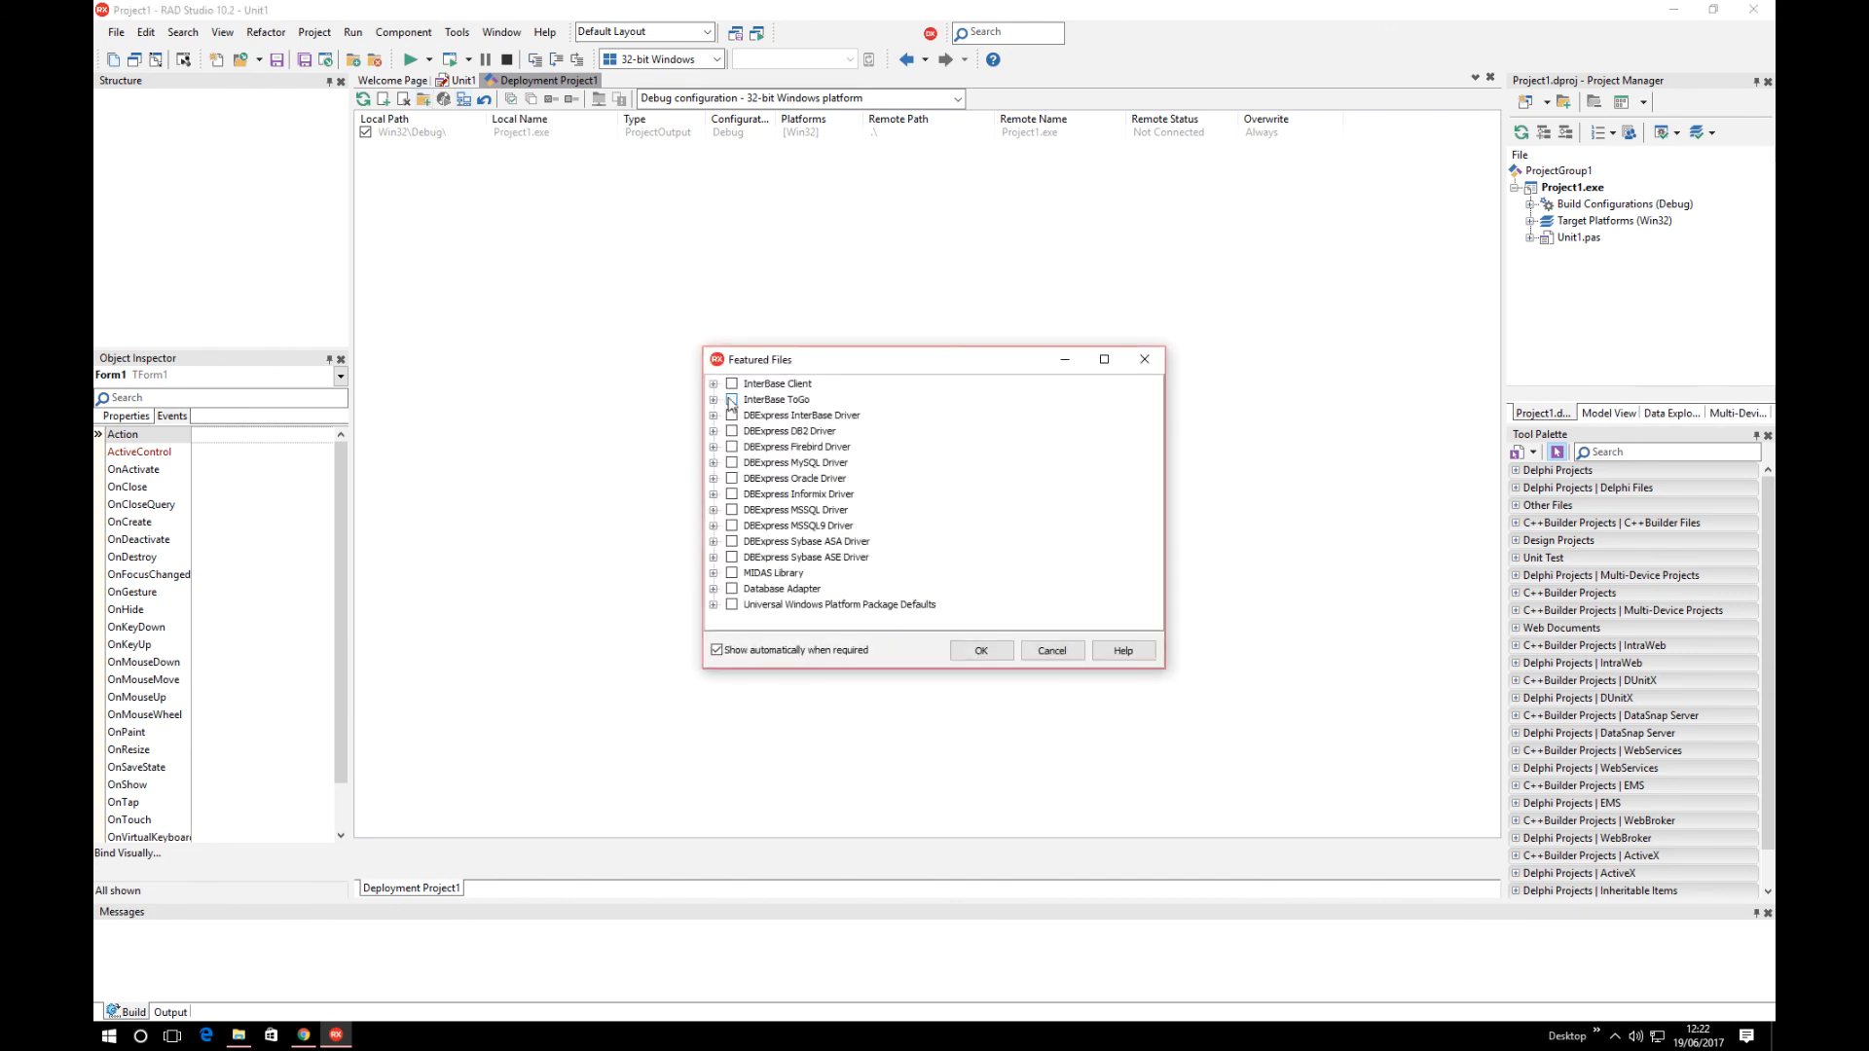
pyautogui.click(732, 400)
pyautogui.click(714, 400)
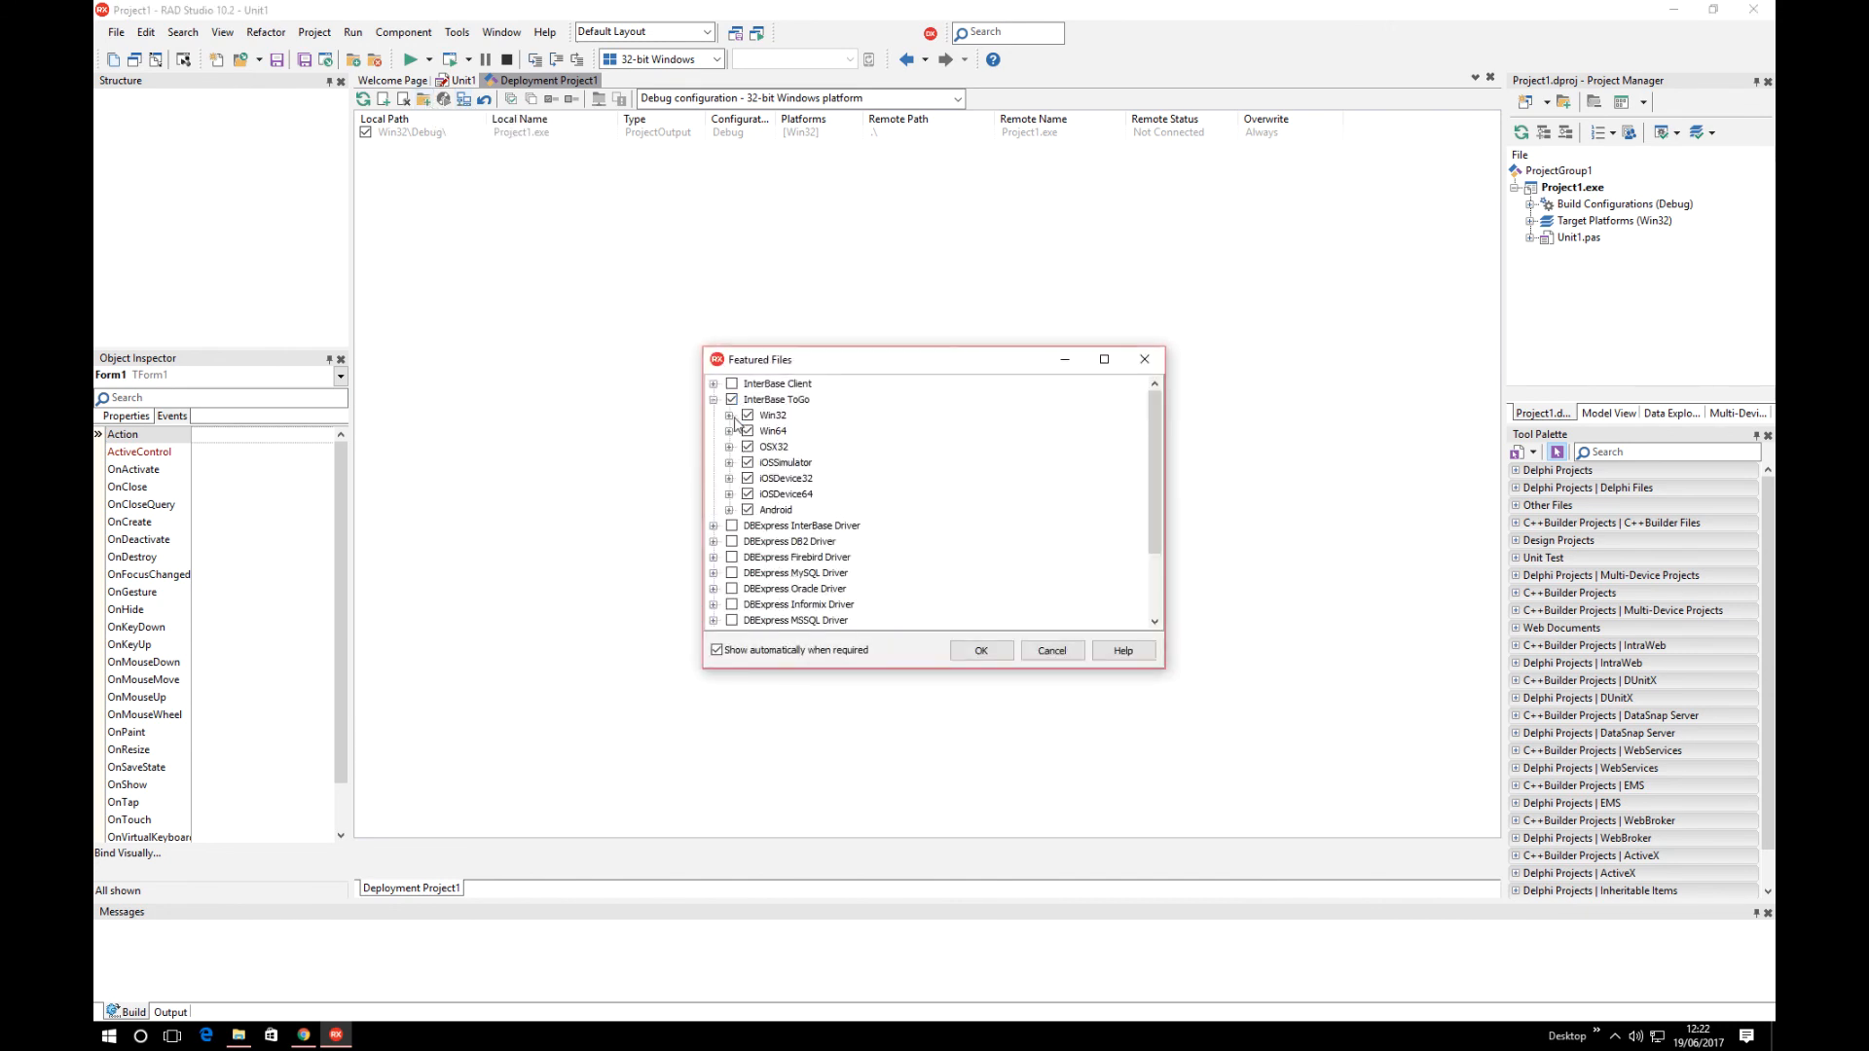
pyautogui.click(729, 416)
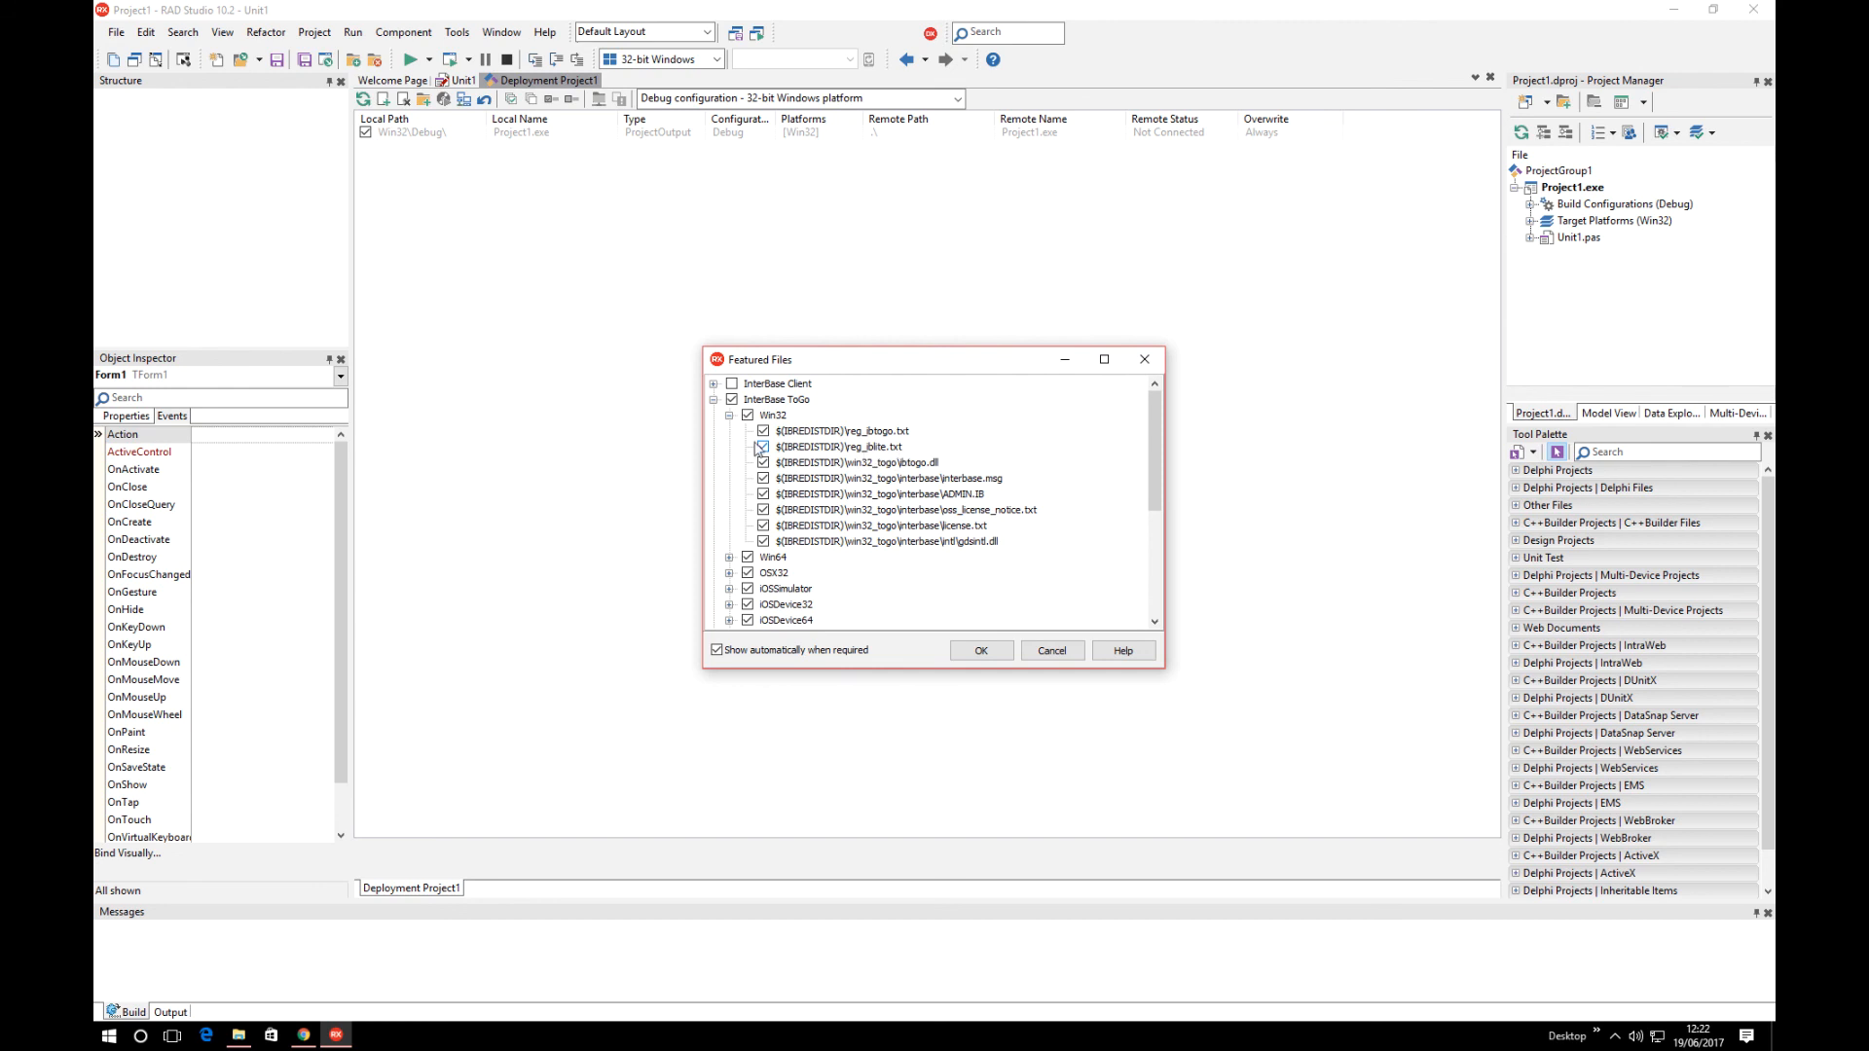
pyautogui.click(763, 431)
pyautogui.click(763, 431)
pyautogui.click(986, 650)
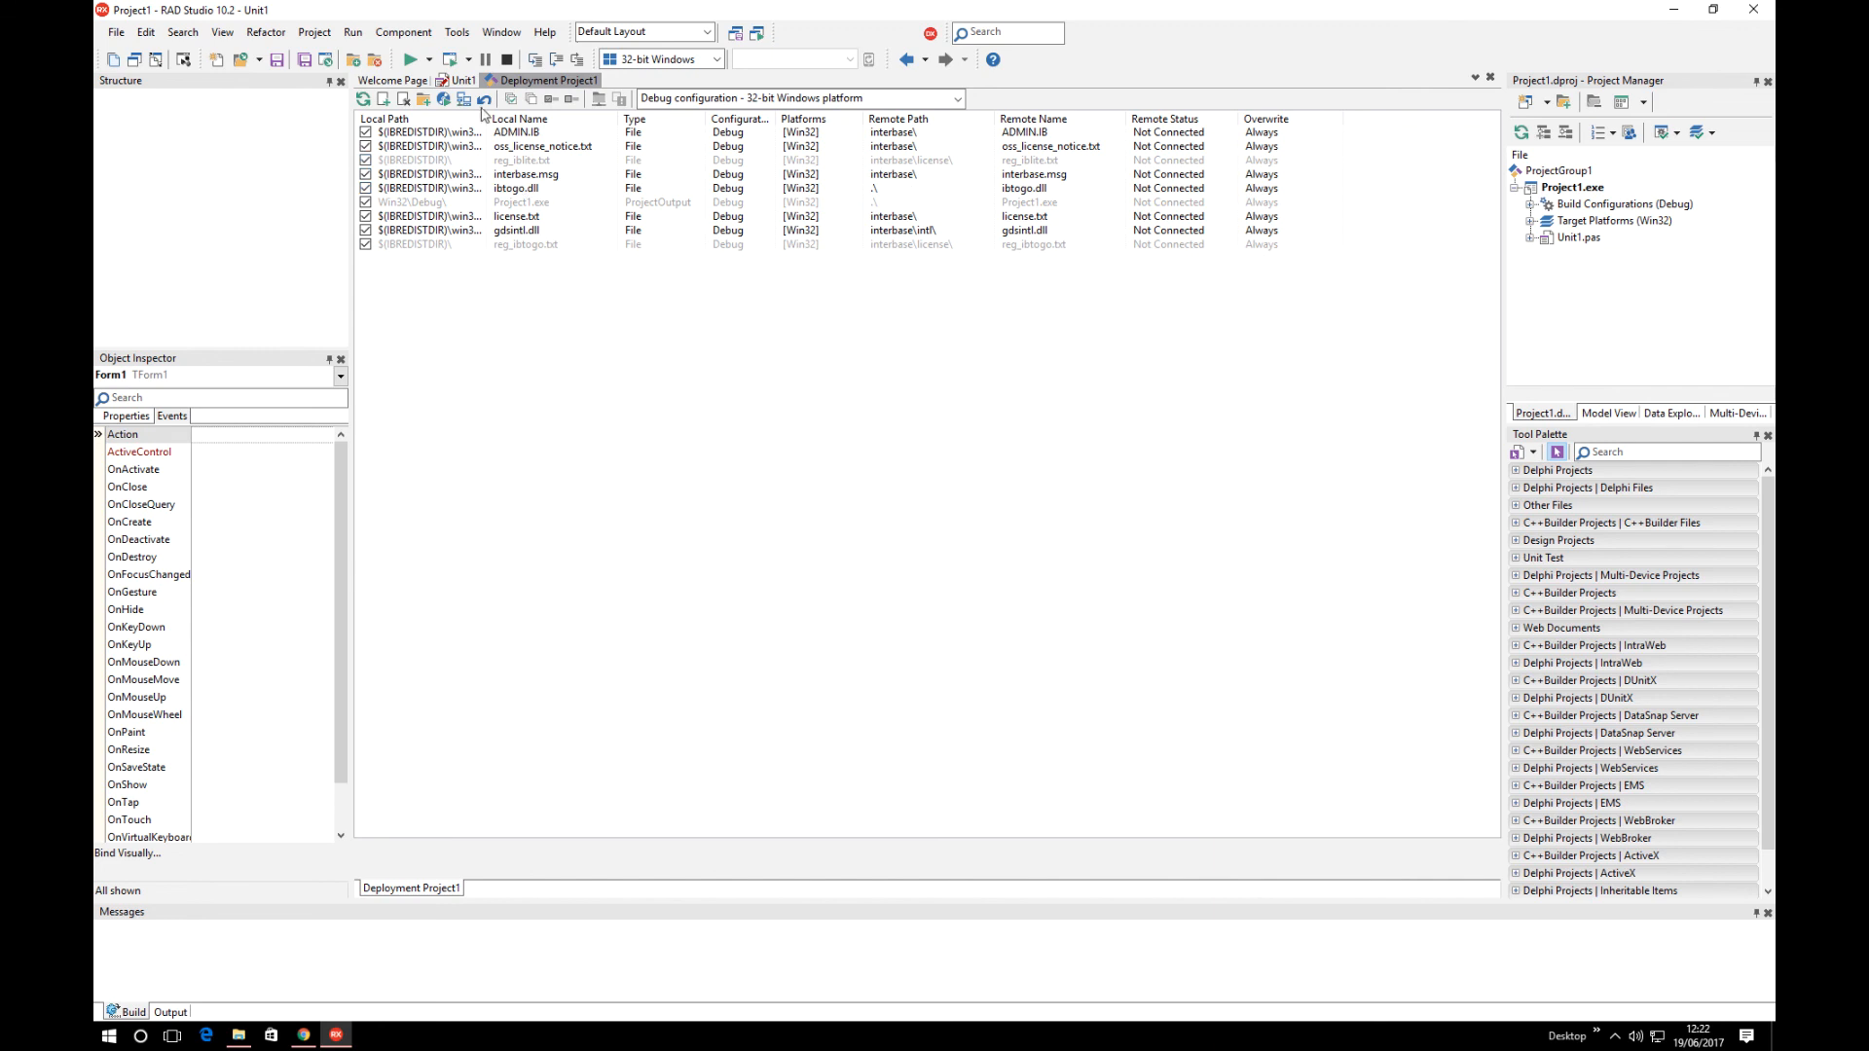
# - Return to the Unit1 form designer, find the TFDConnection component, and add it to the form
pyautogui.click(463, 81)
pyautogui.click(1621, 453)
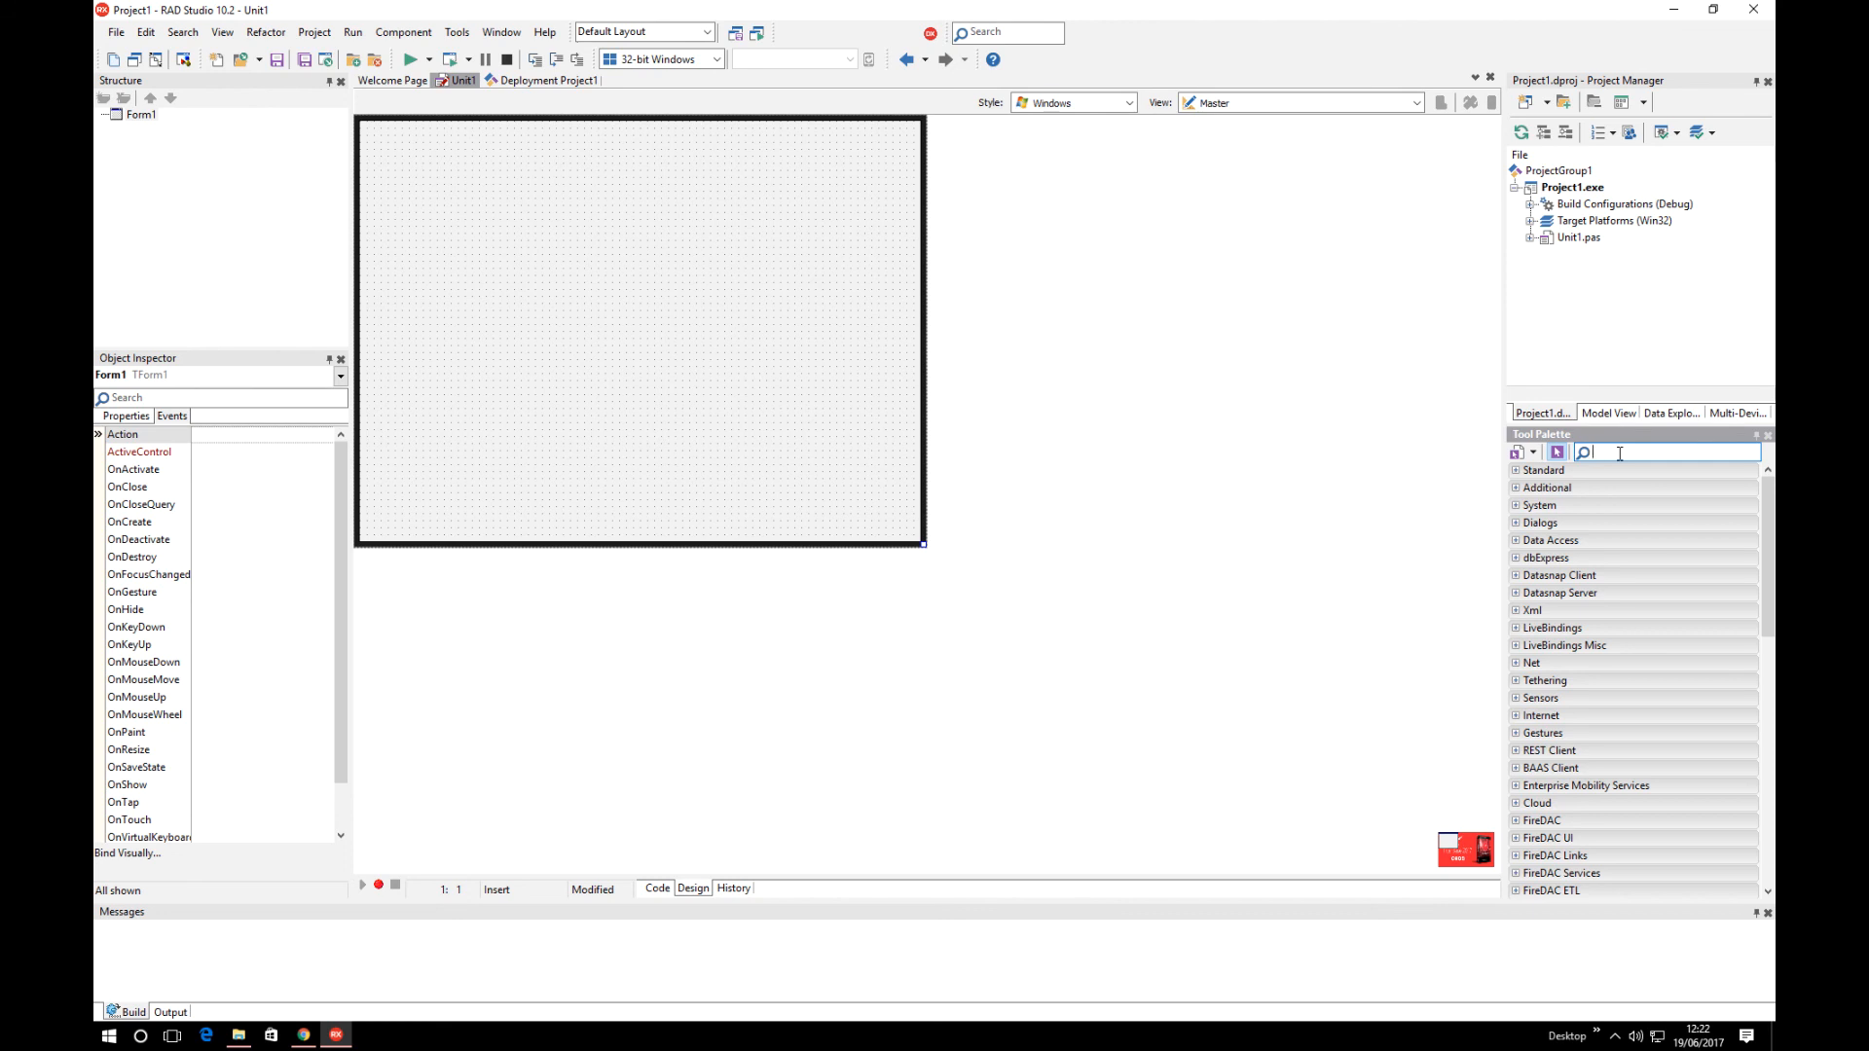
pyautogui.write('Fire')
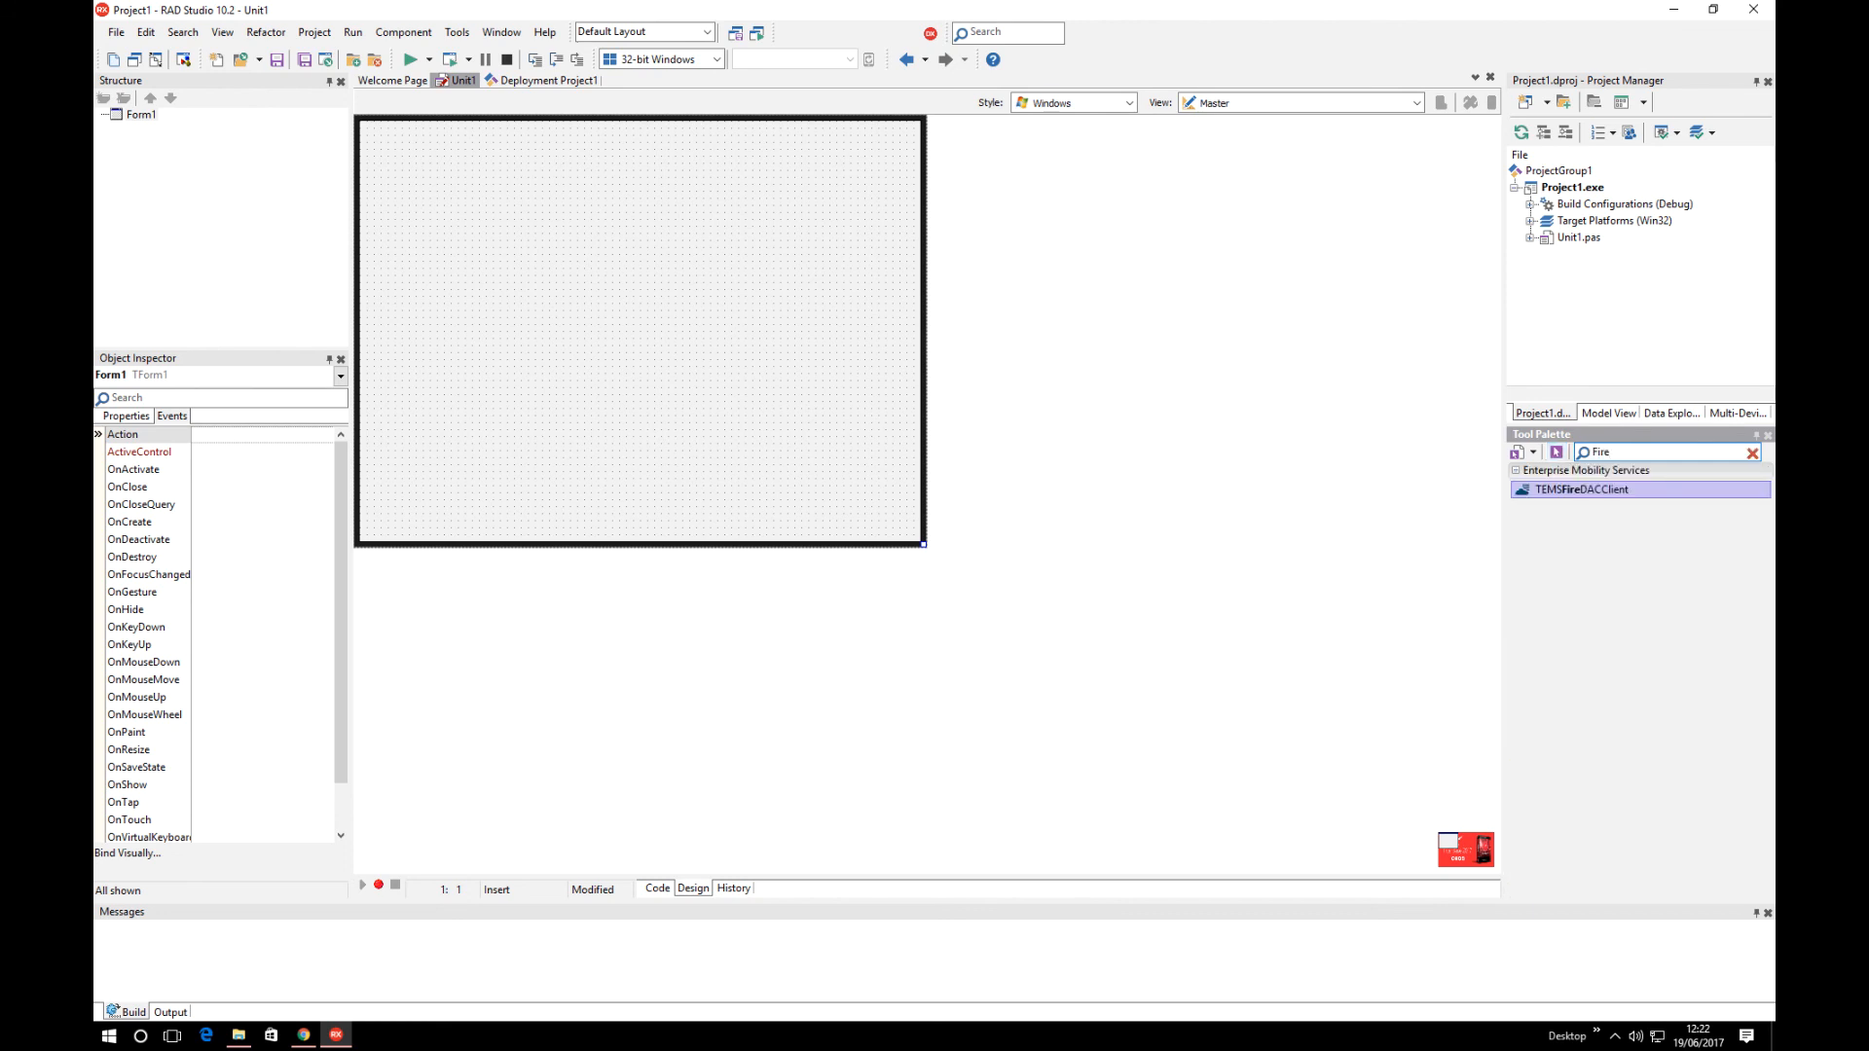
pyautogui.press('BackSpace')
pyautogui.write('DCo')
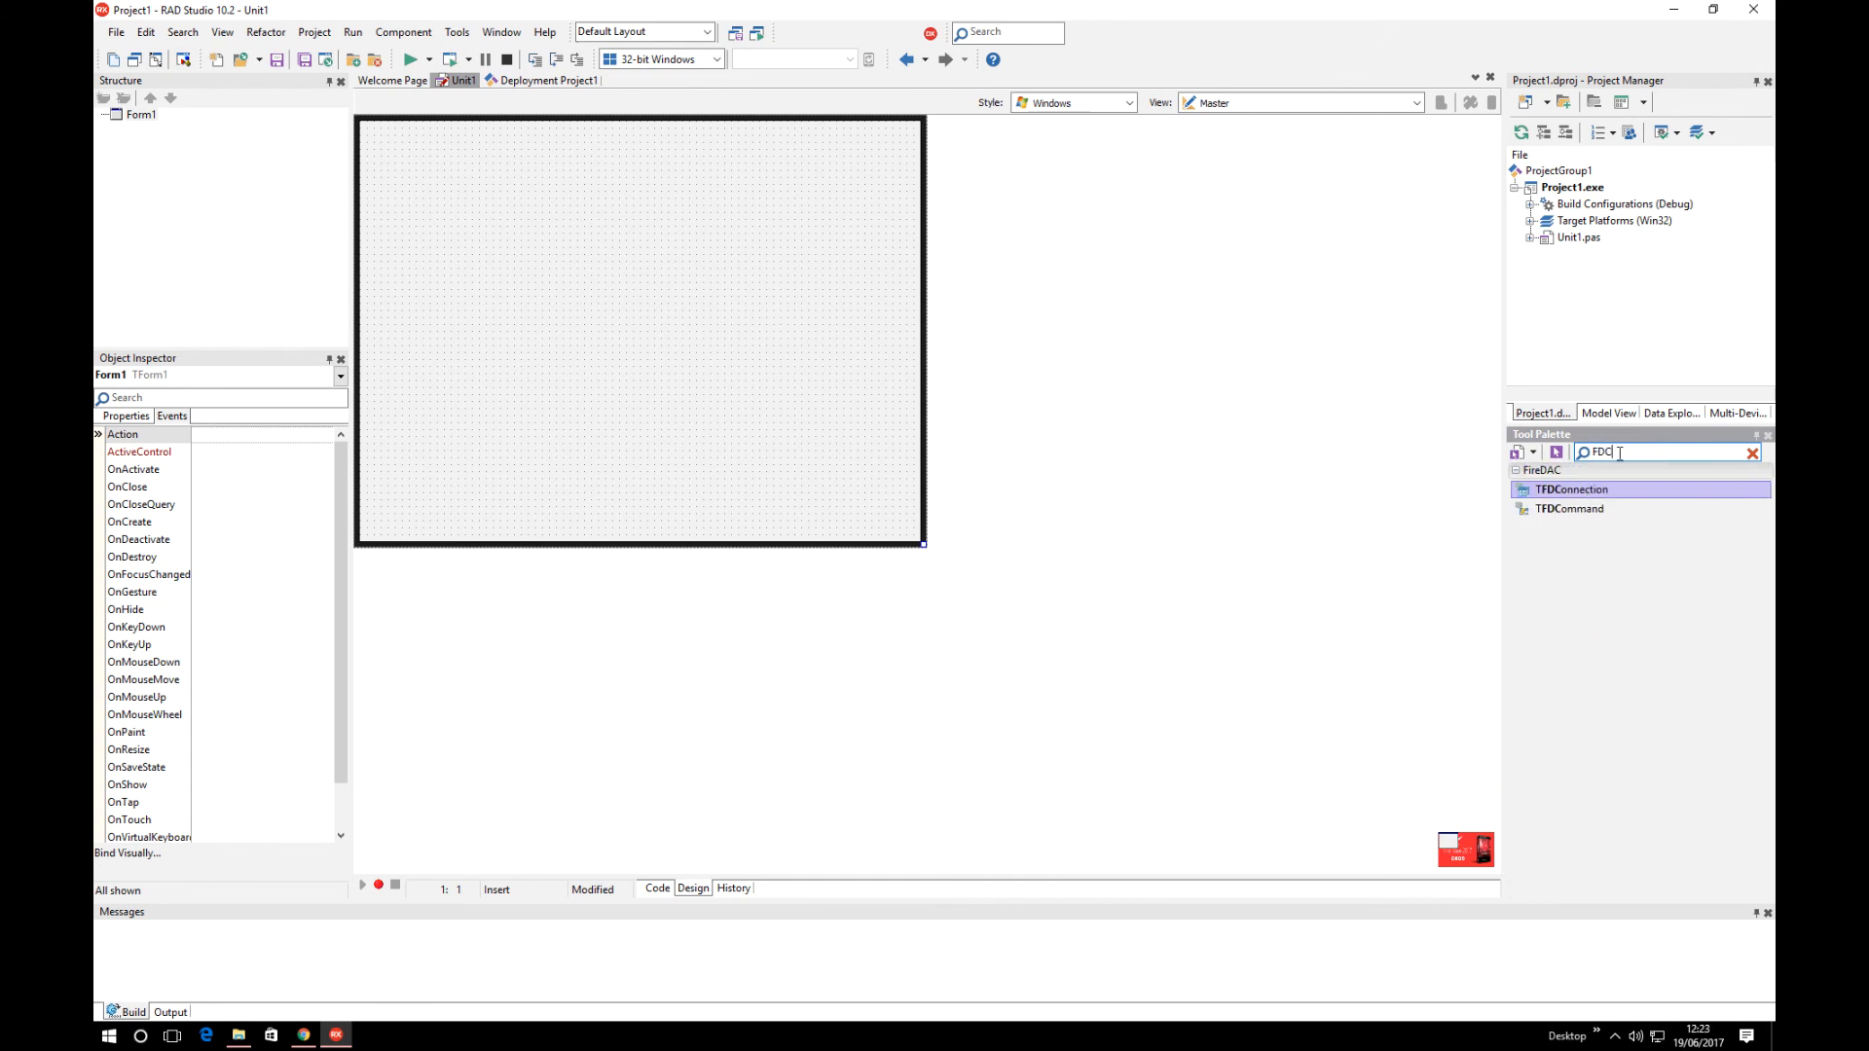
pyautogui.doubleClick(1607, 491)
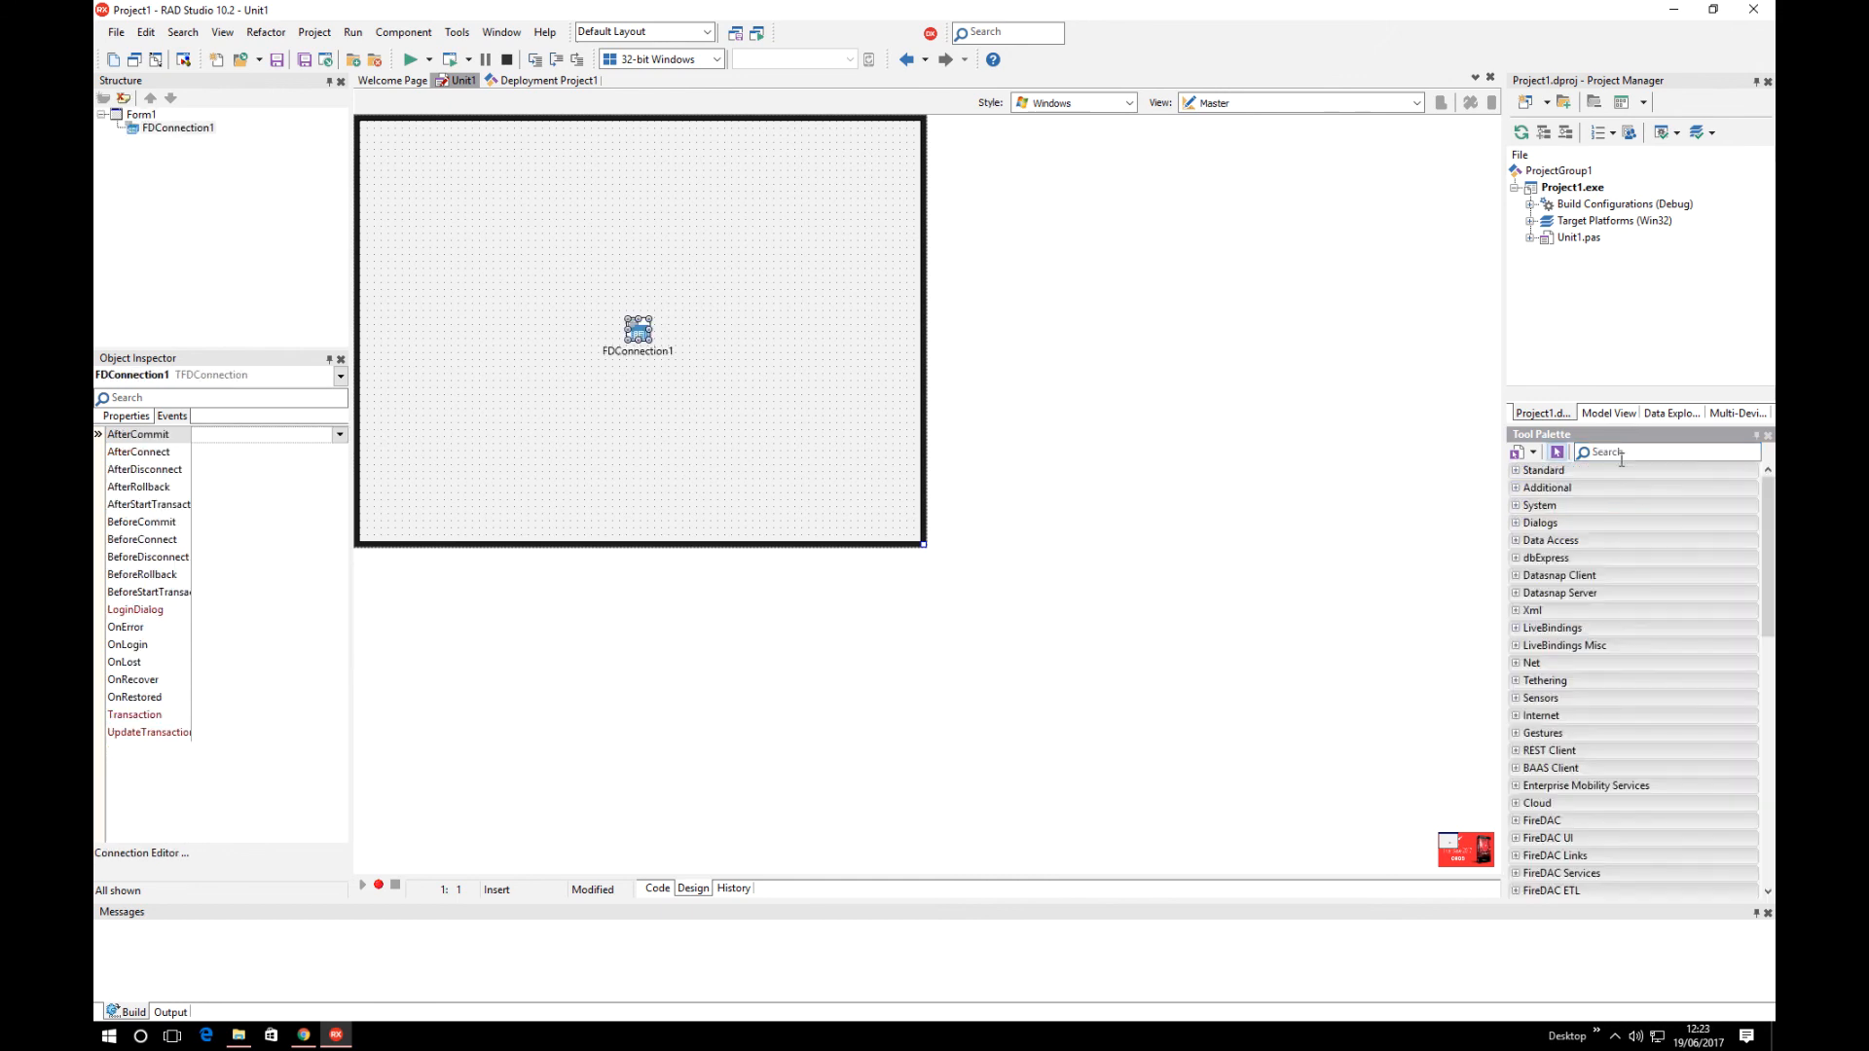
pyautogui.click(1621, 454)
pyautogui.write('Inter')
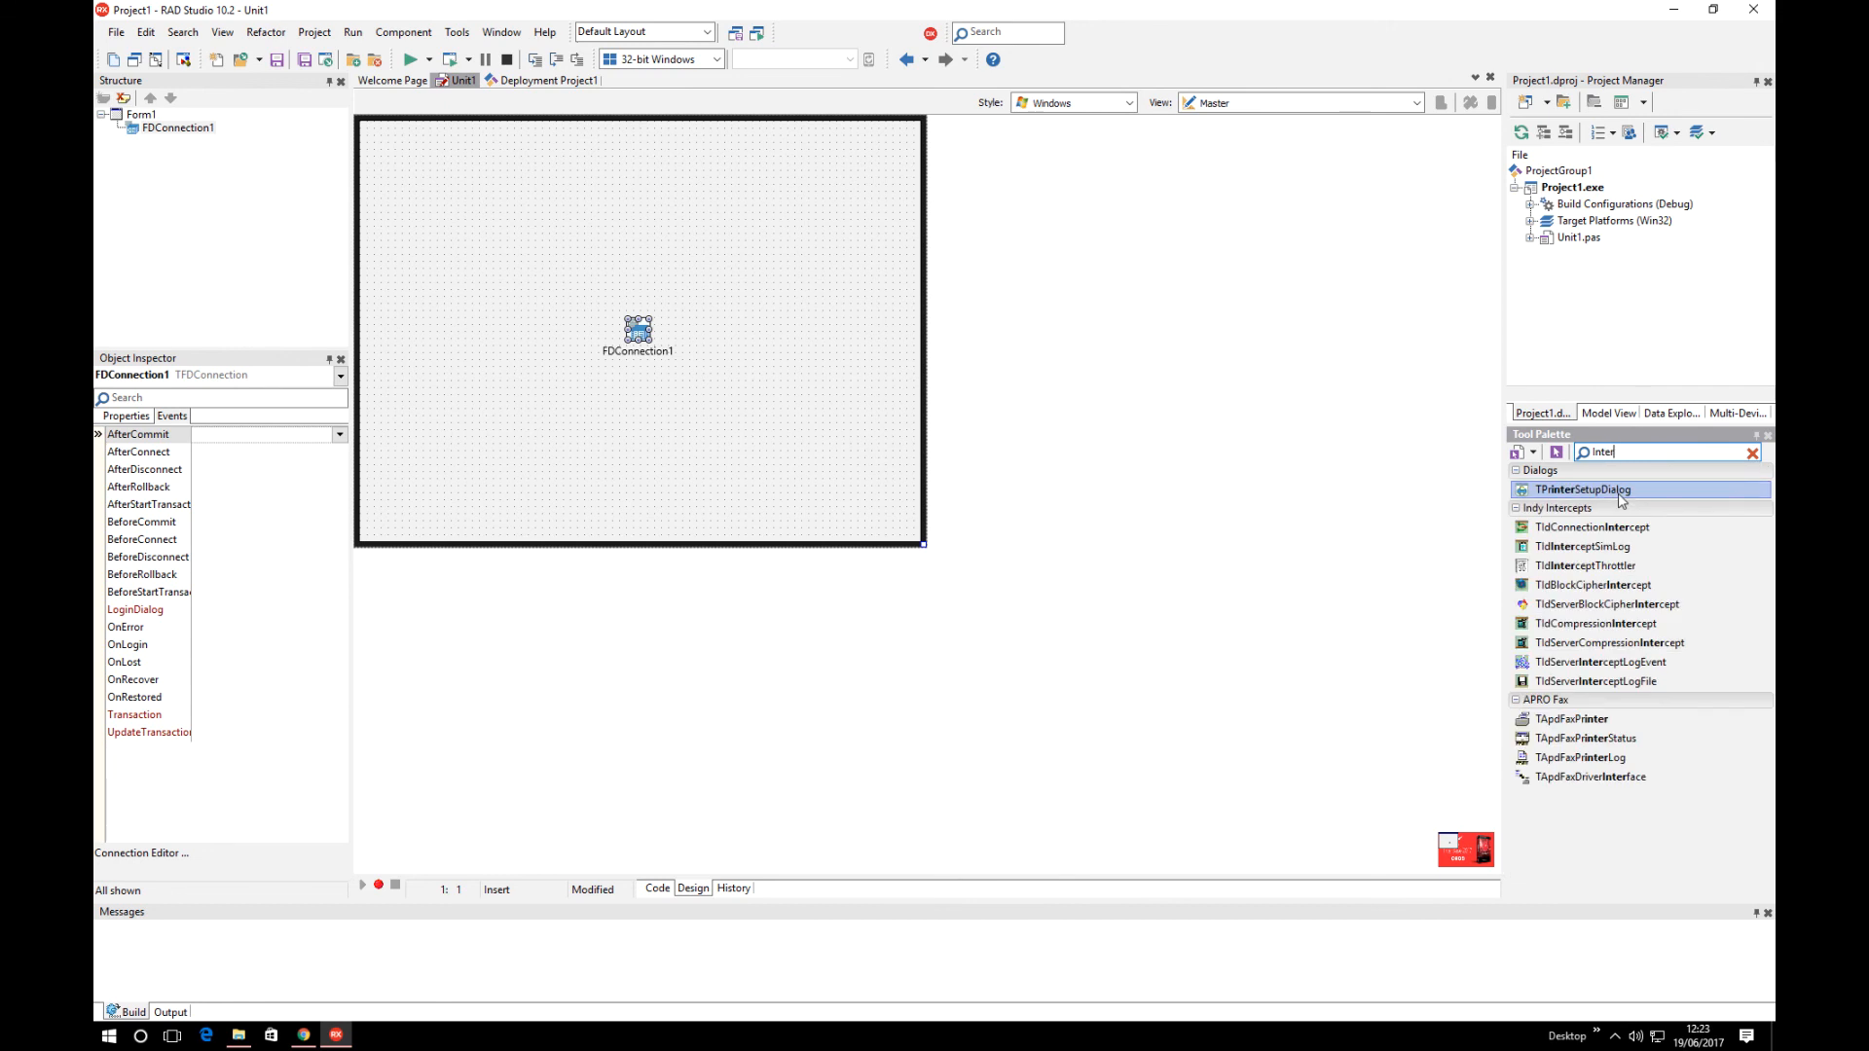
pyautogui.hotkey('ctrl', 'a')
pyautogui.press('BackSpace')
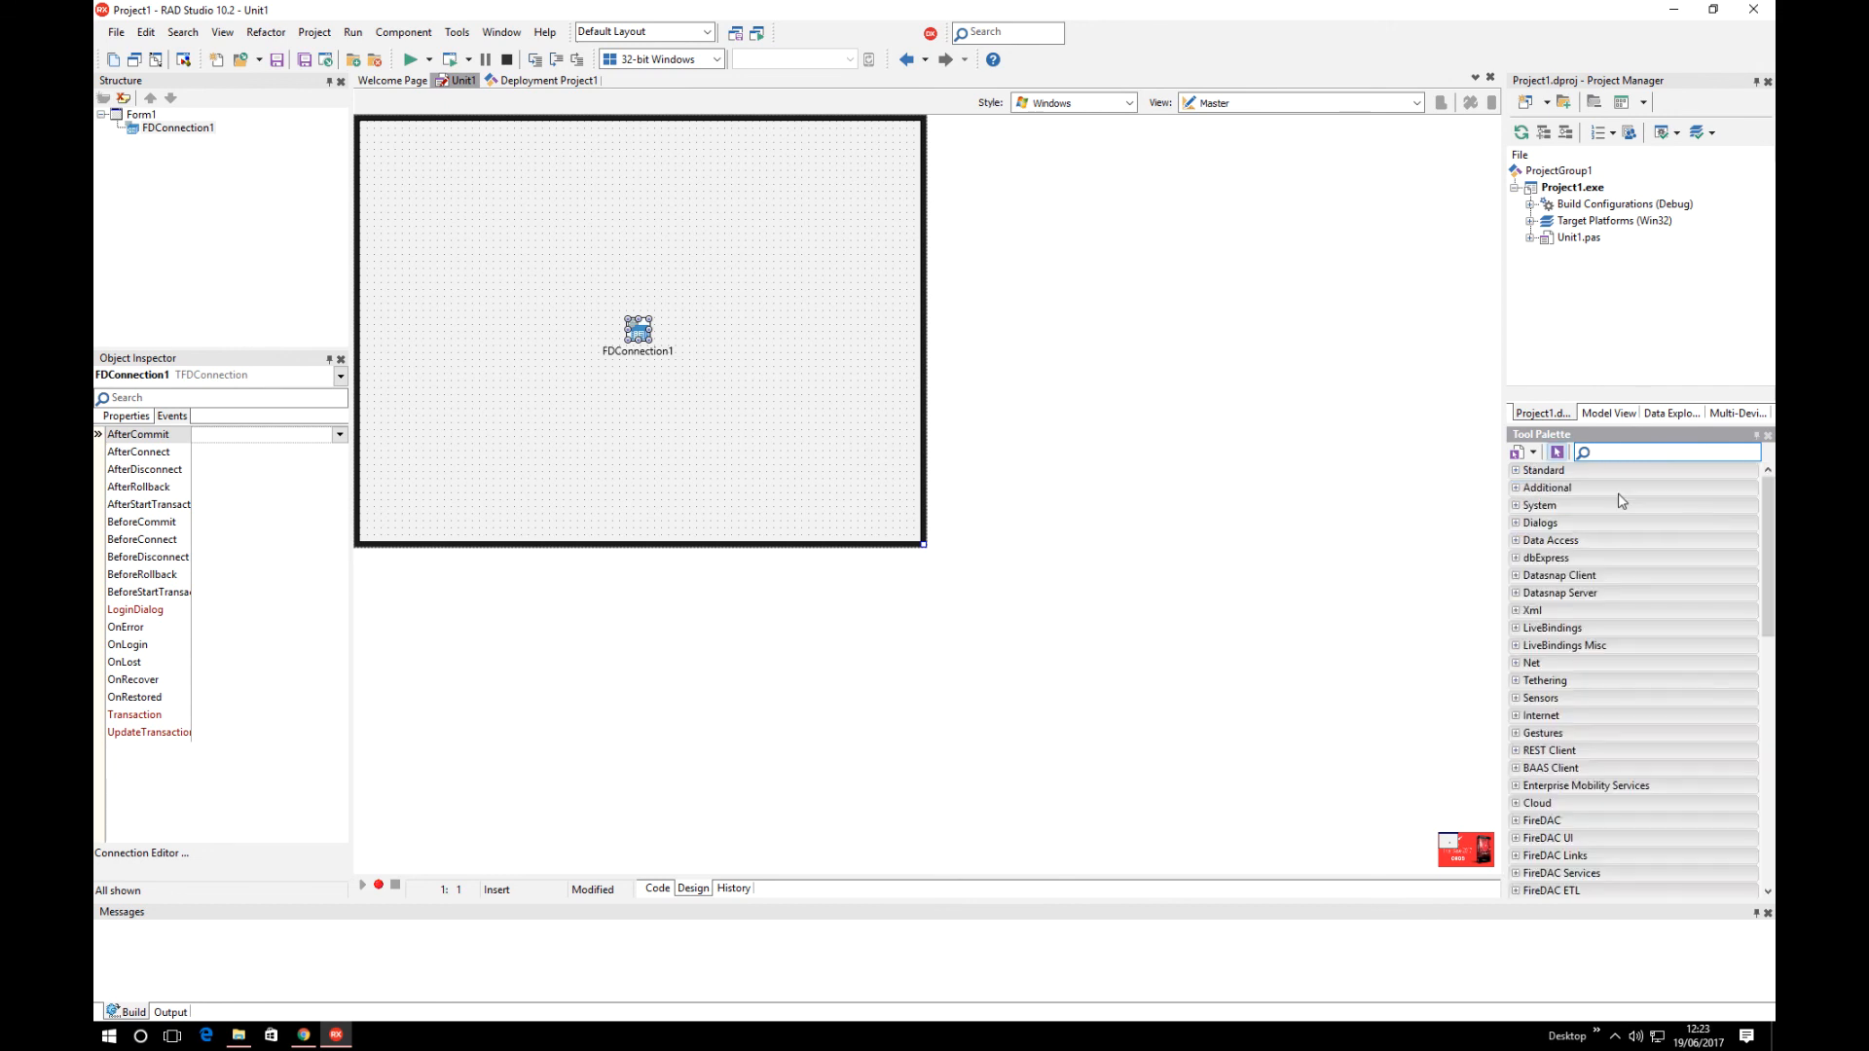
# - Add a TFDPhysIBDriverLink component from the FireDAC Links category and move the FDConnection component clear of it
pyautogui.scroll(-1, 1636, 672)
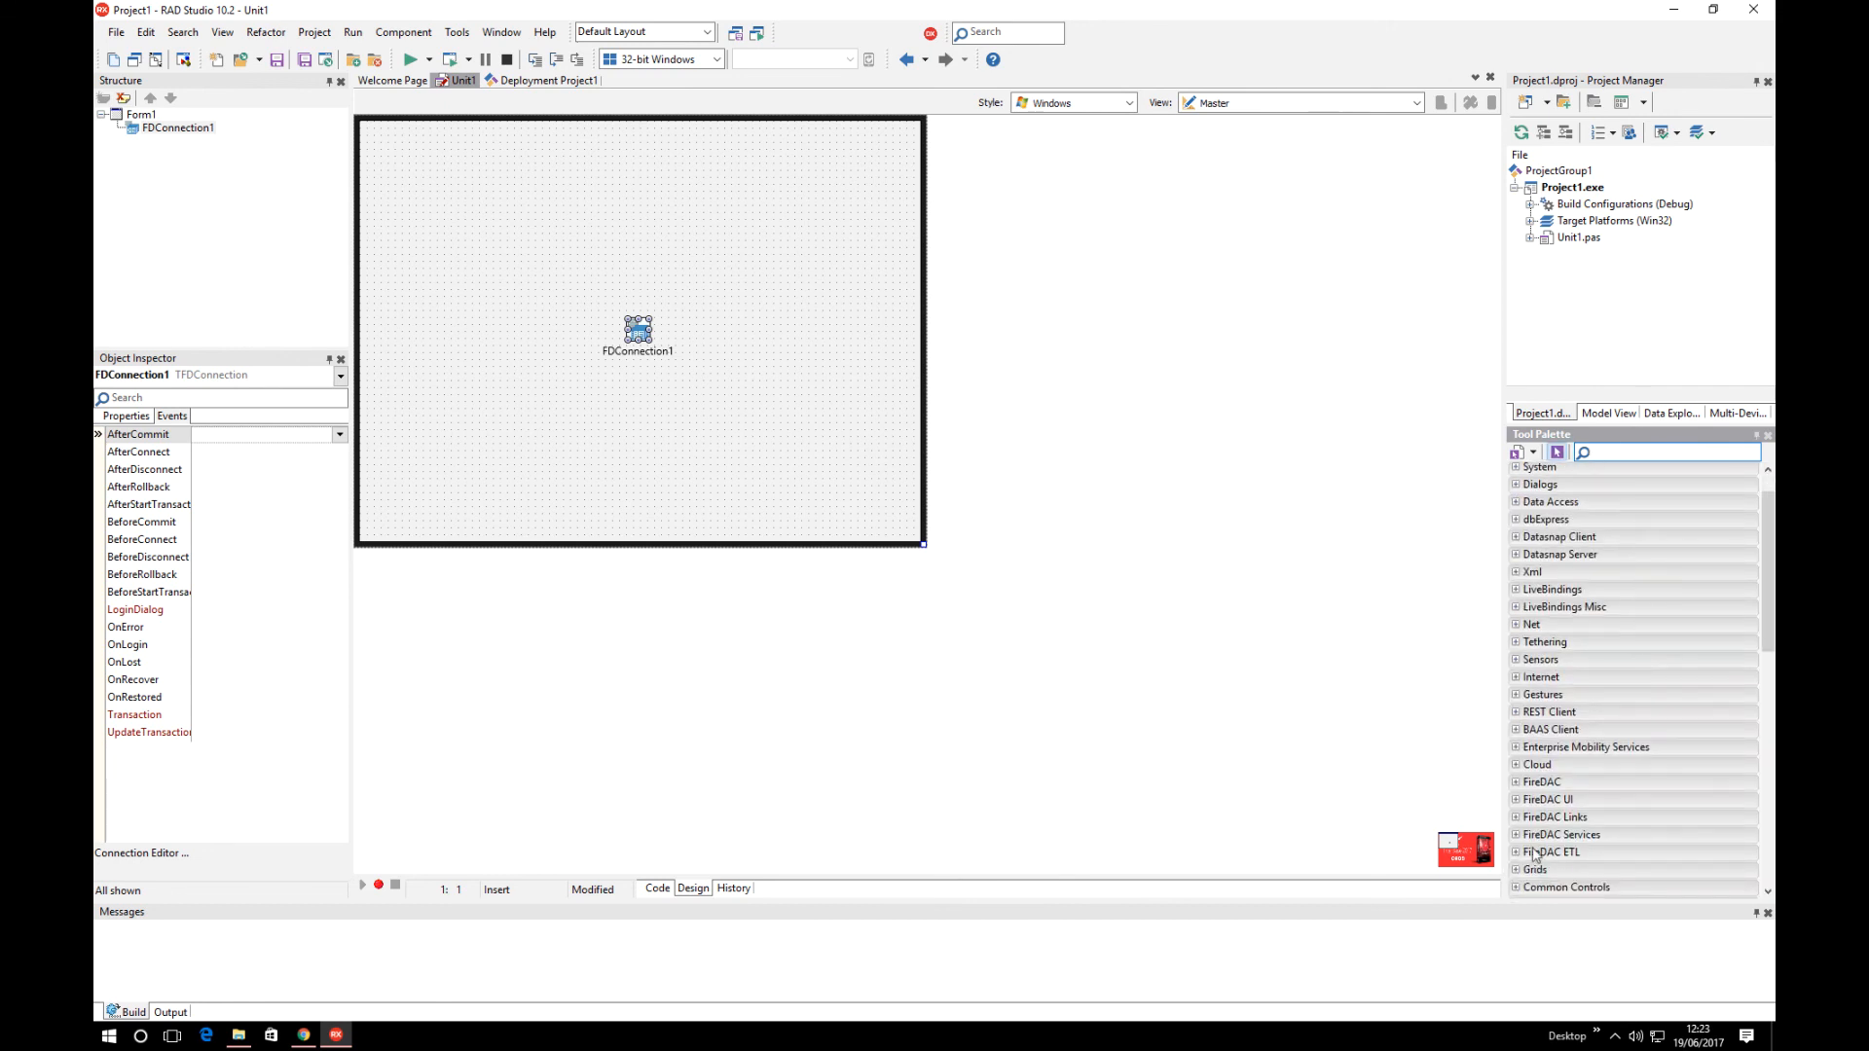
pyautogui.click(1528, 817)
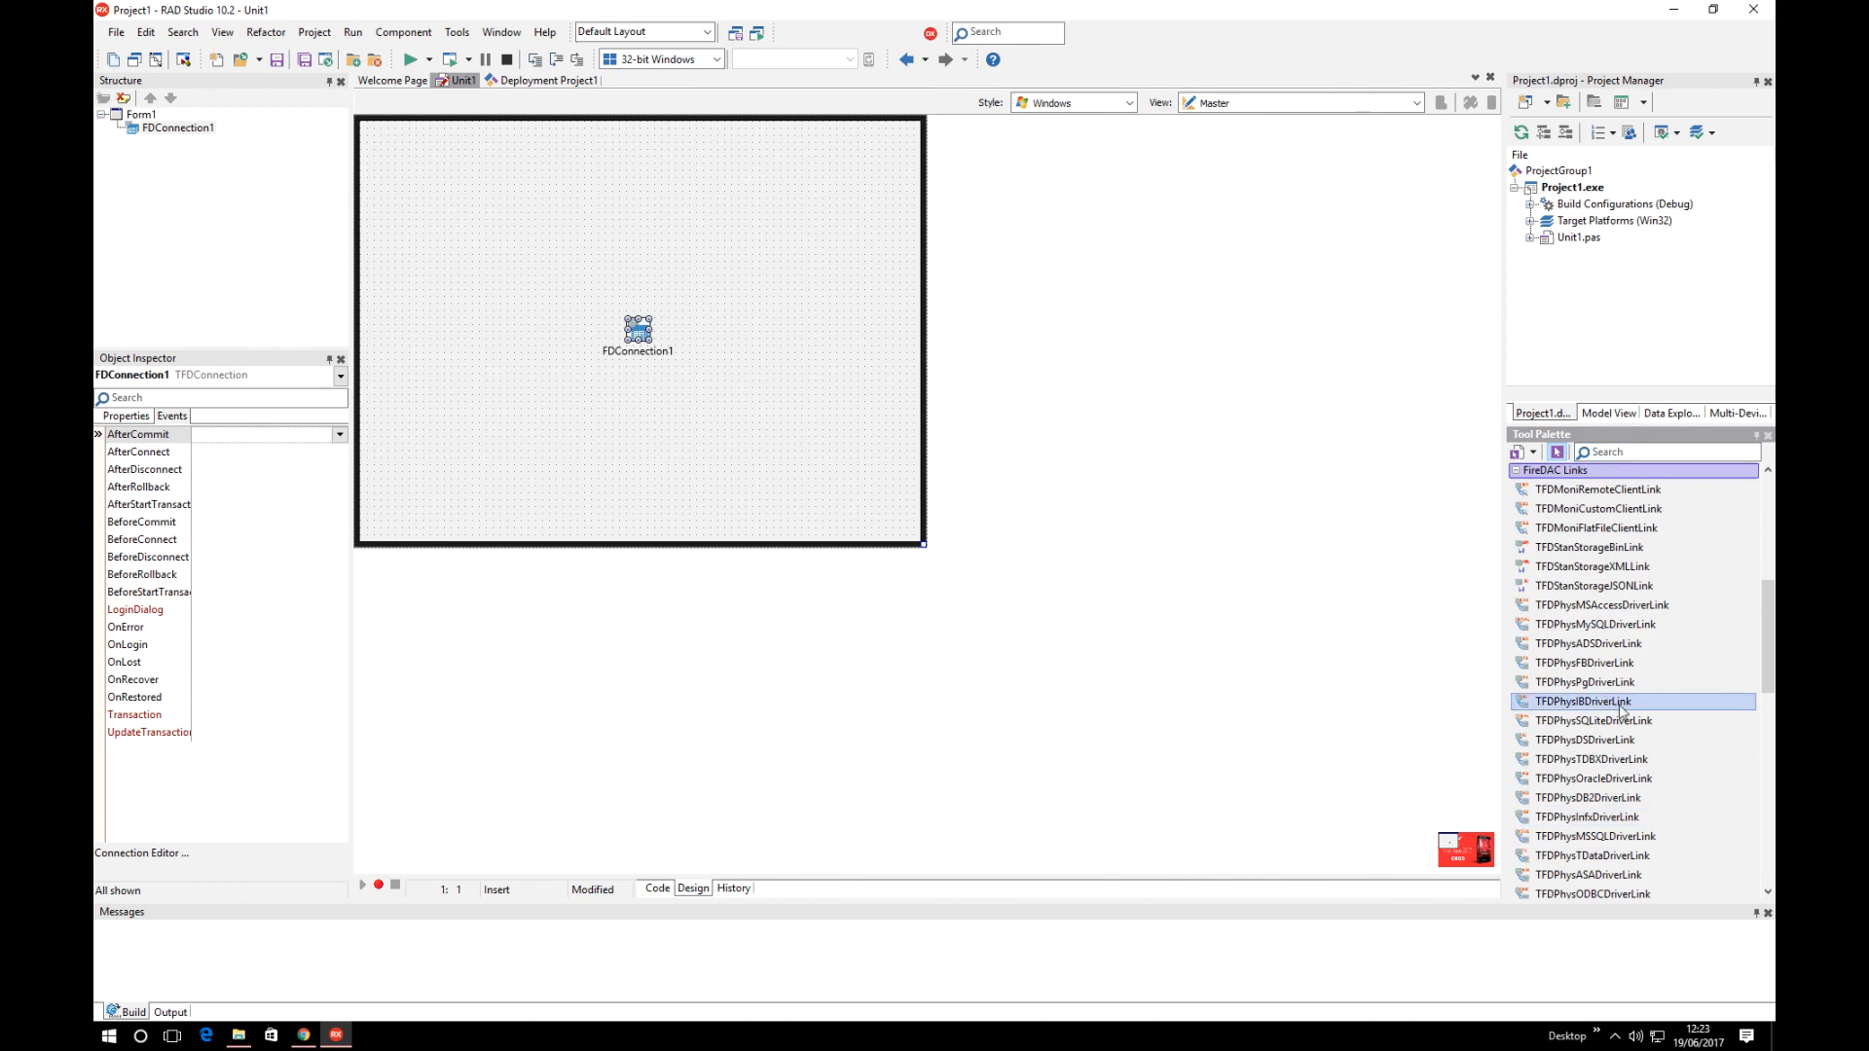
pyautogui.scroll(-1, 1624, 730)
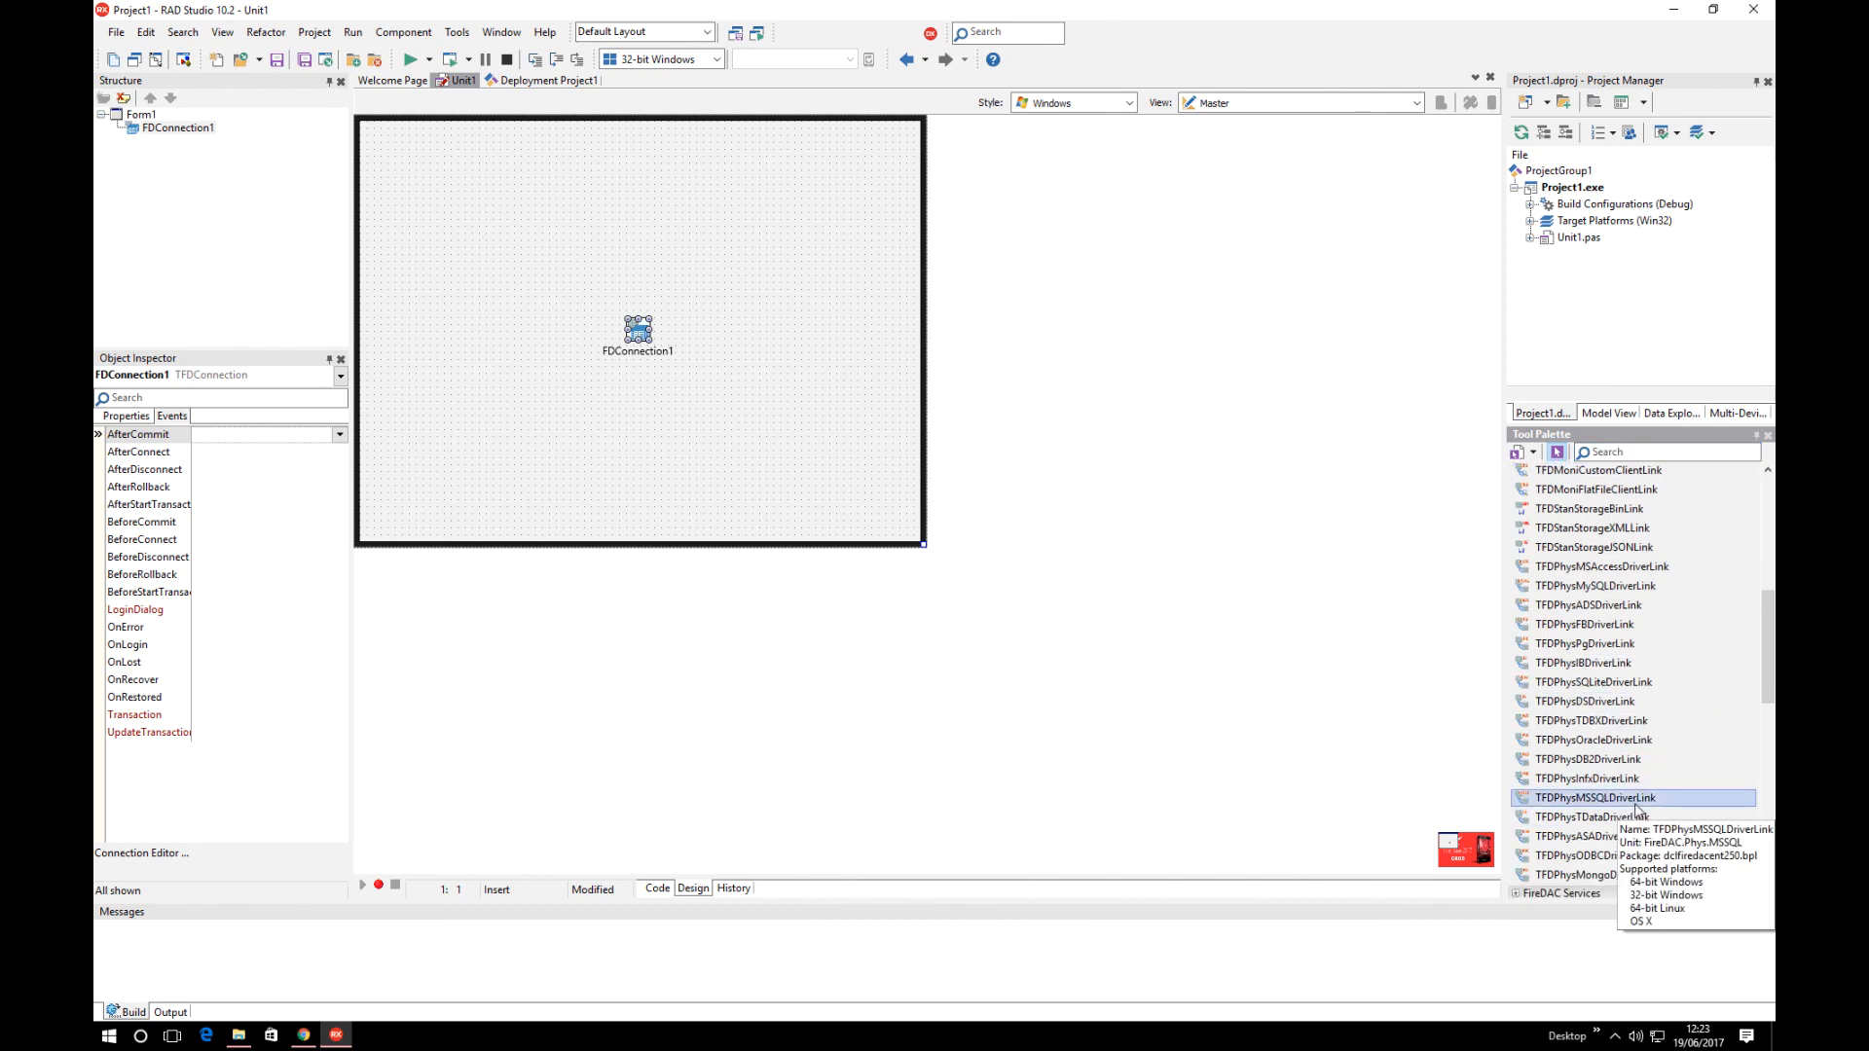
pyautogui.scroll(1, 1636, 807)
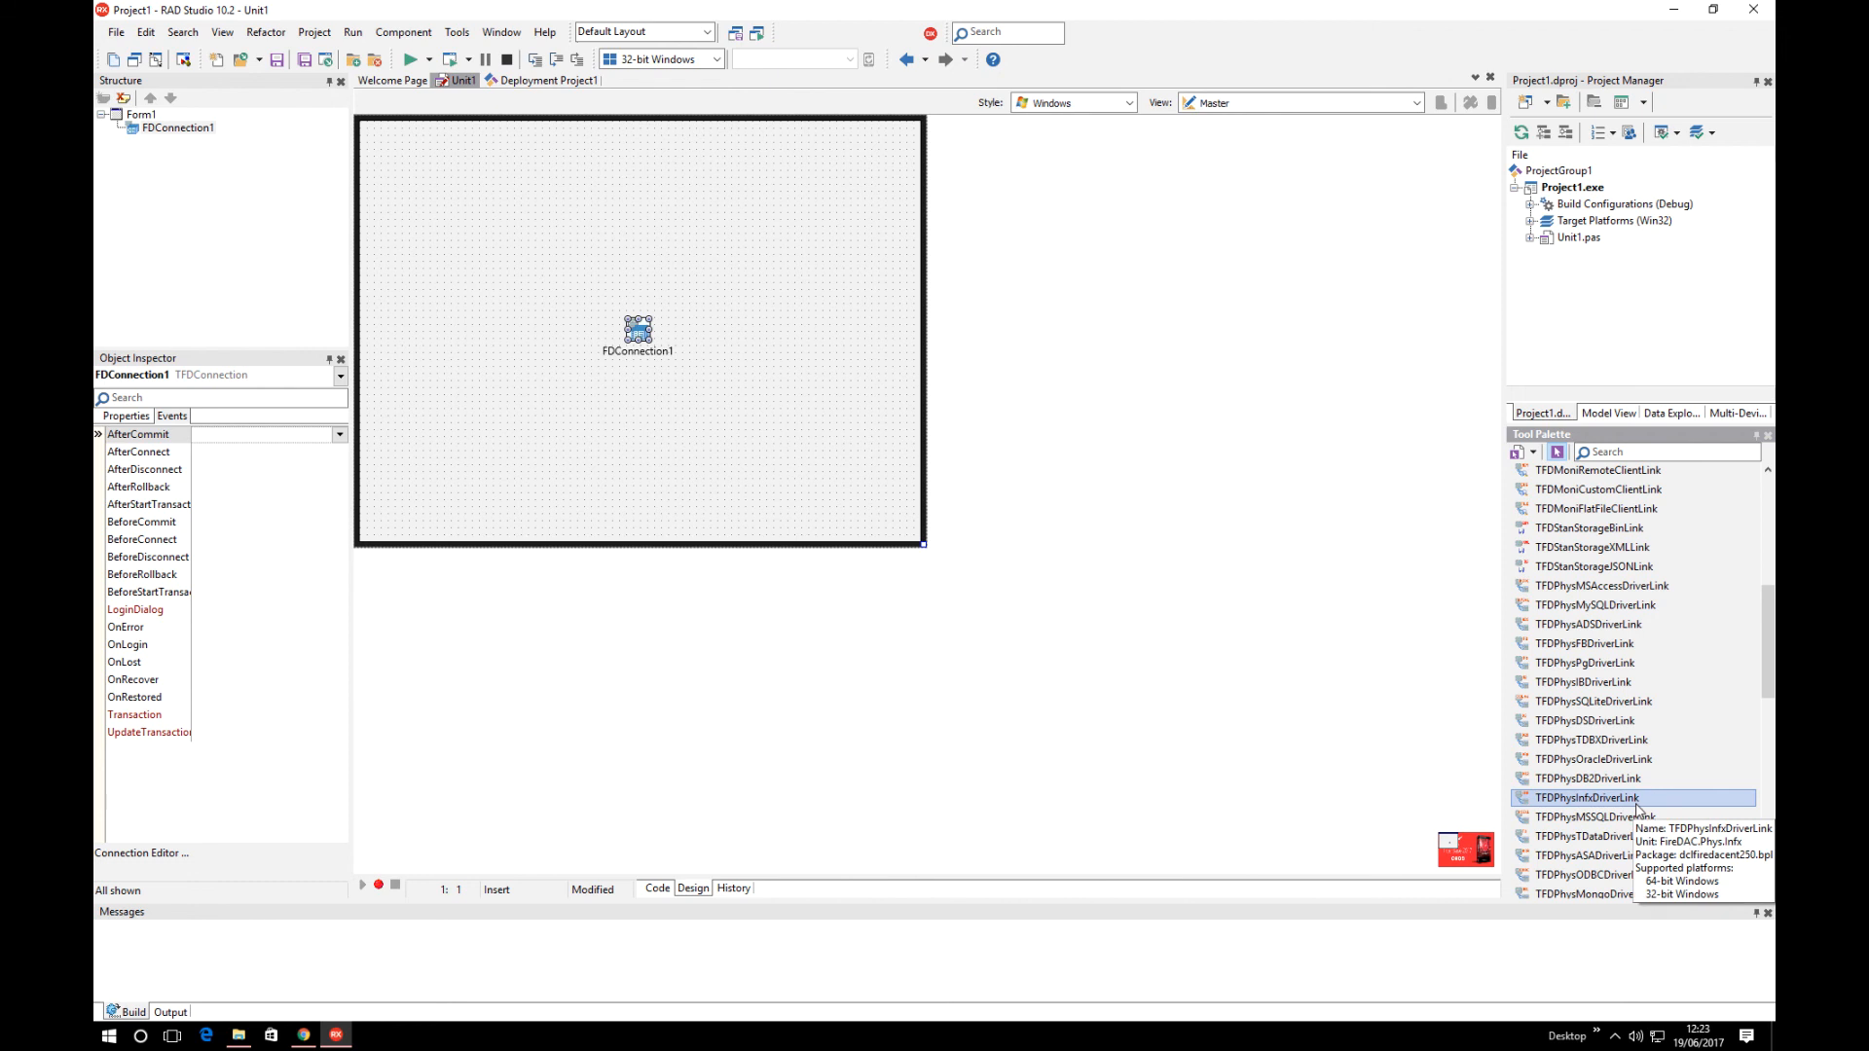
pyautogui.doubleClick(1624, 682)
pyautogui.moveTo(640, 334); pyautogui.dragTo(591, 297)
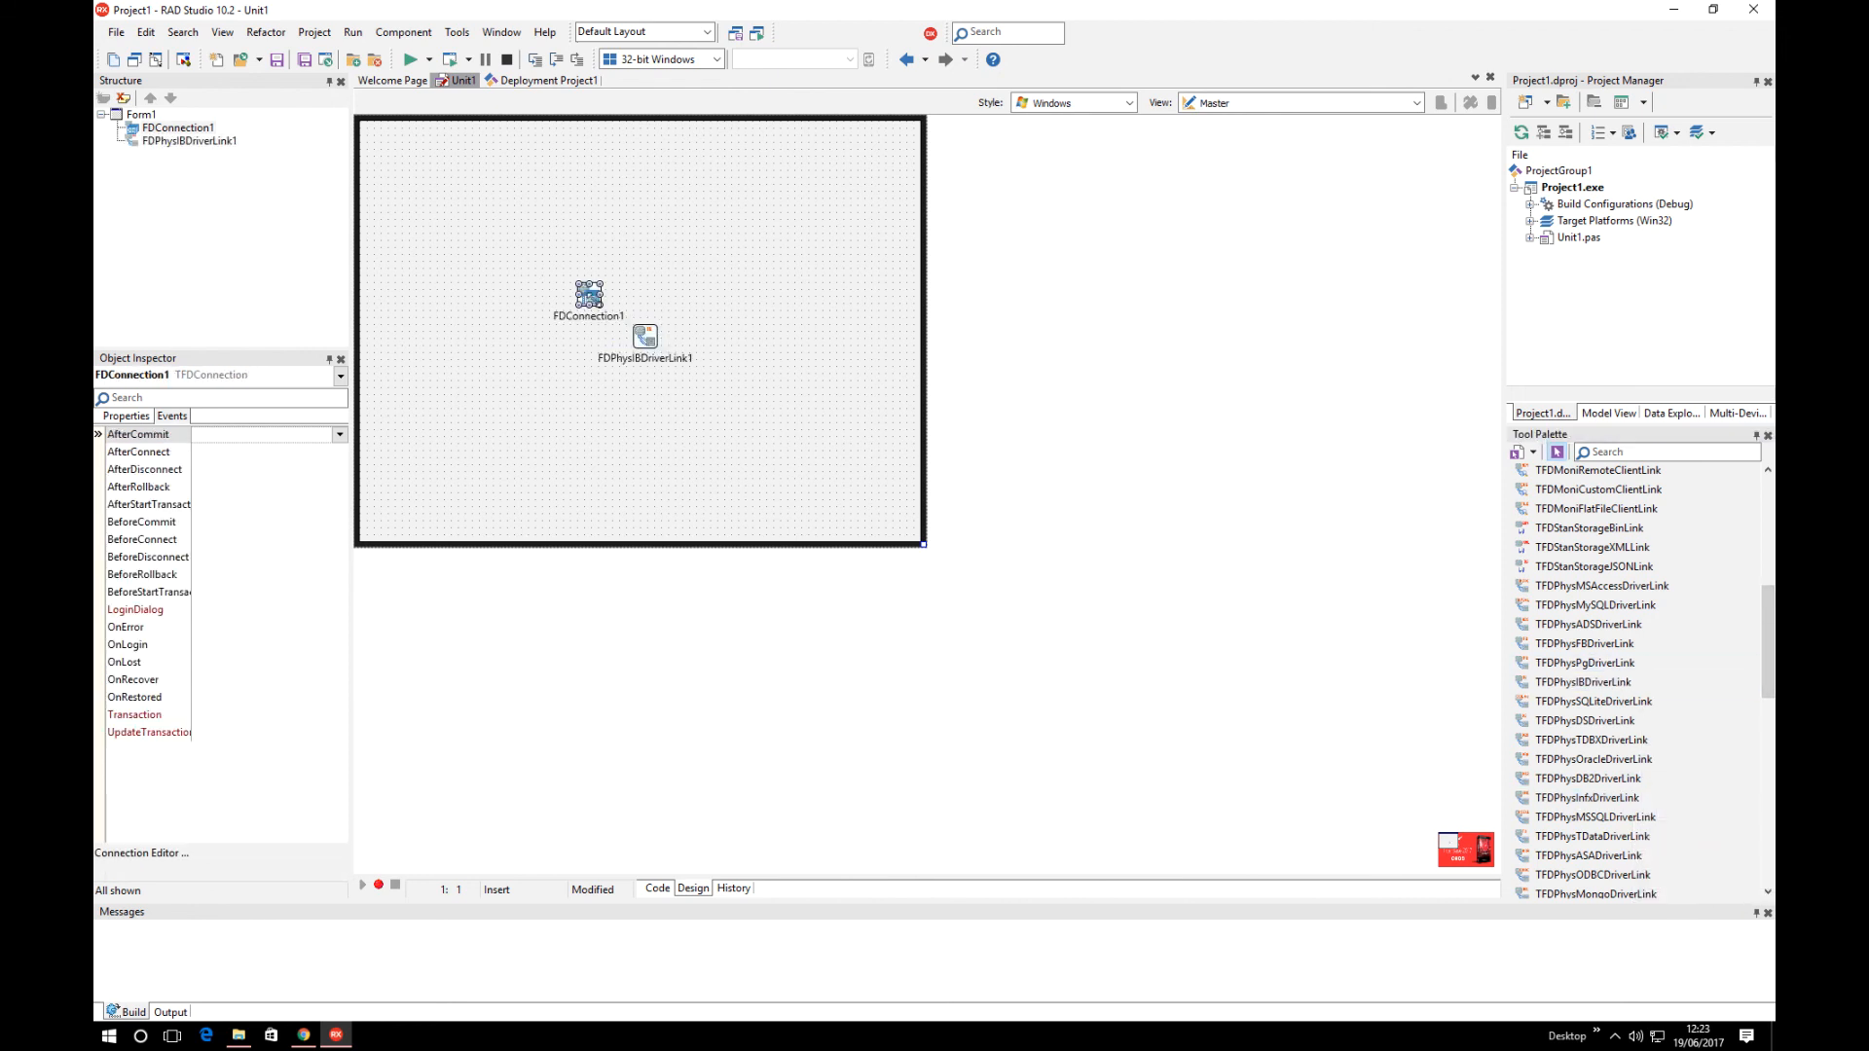
# - Set the Lite property of the InterBase driver link component to True
pyautogui.click(644, 336)
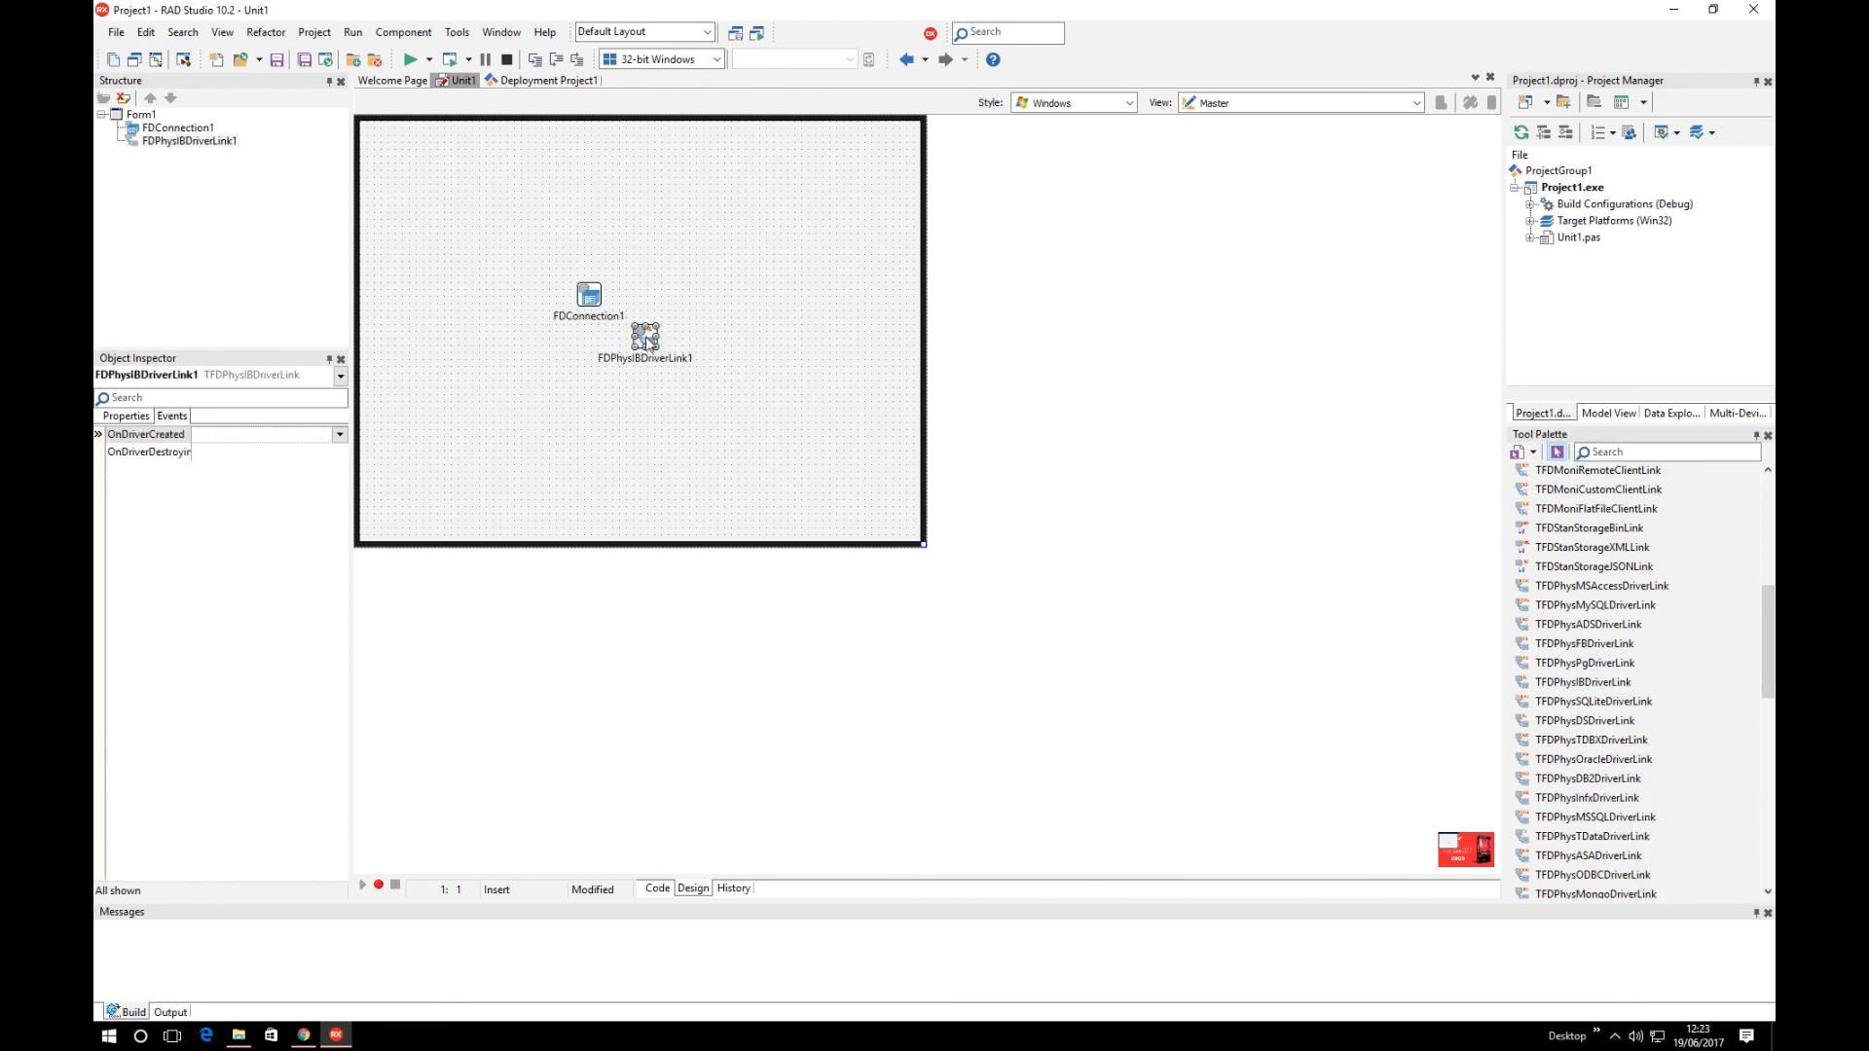
pyautogui.click(126, 416)
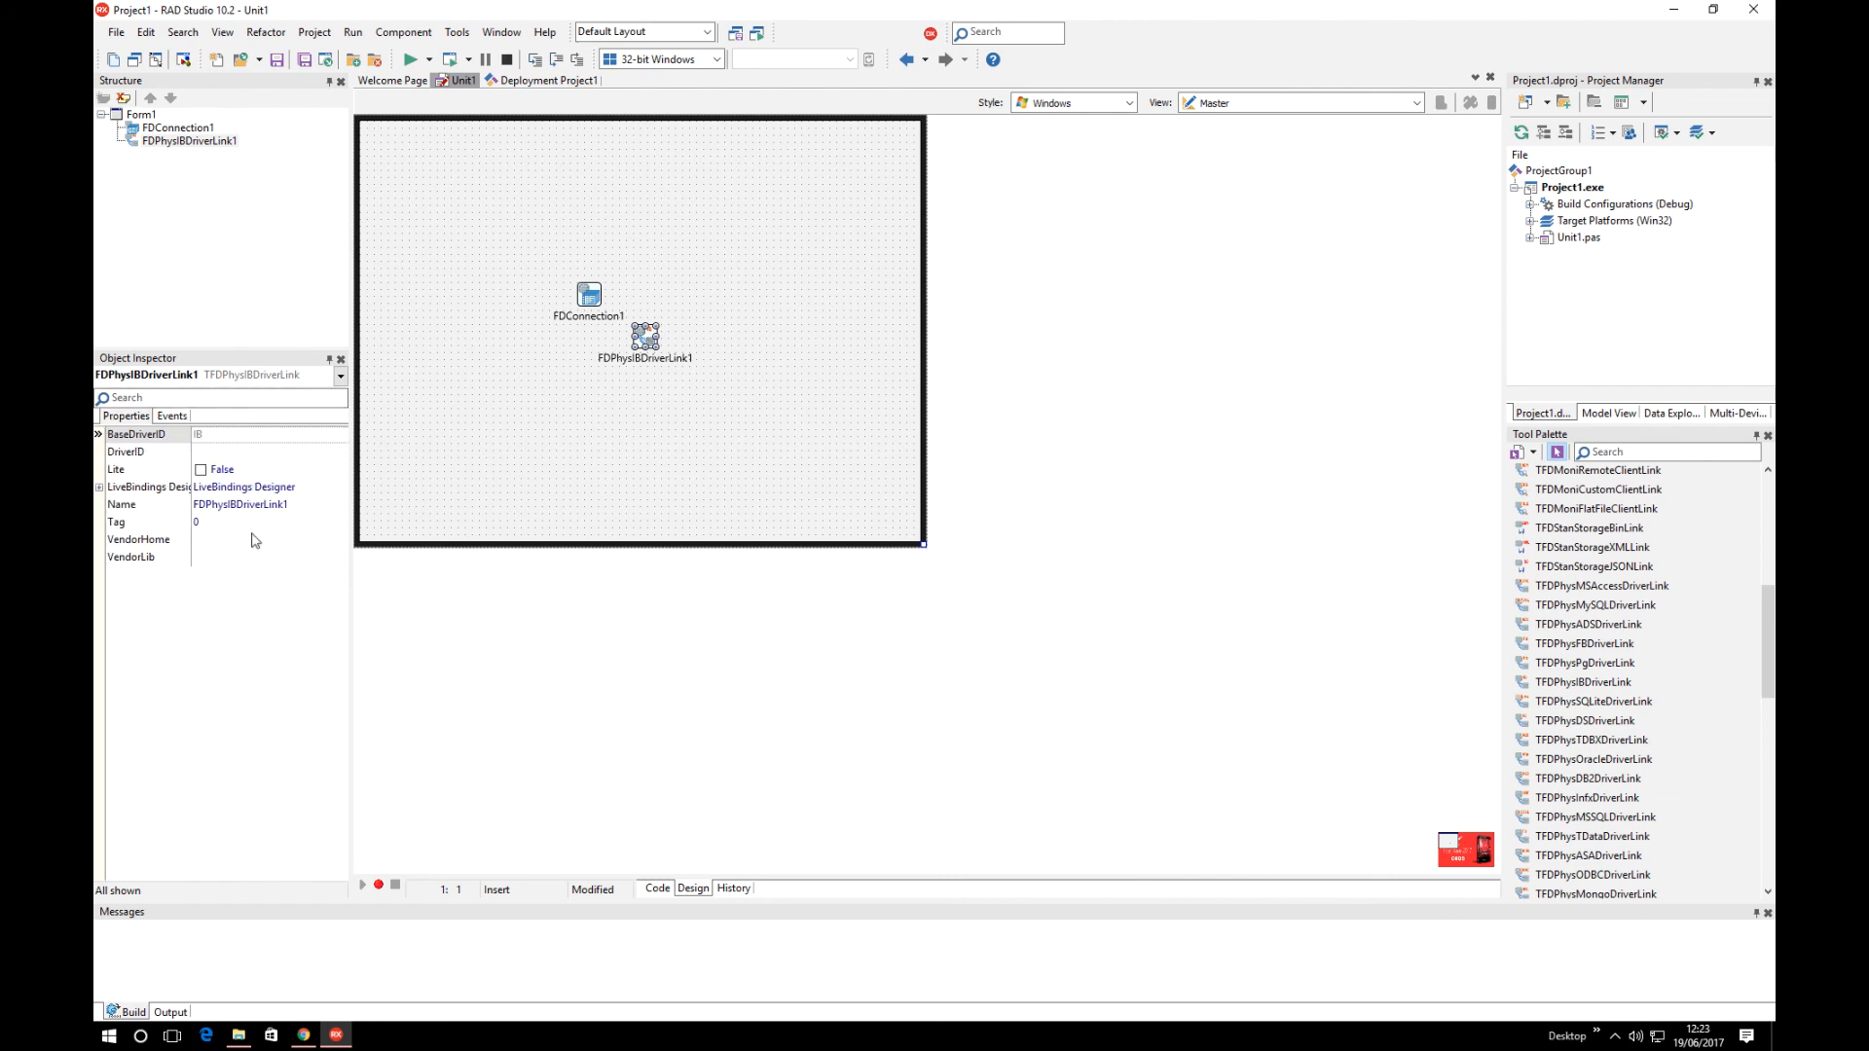
pyautogui.doubleClick(247, 473)
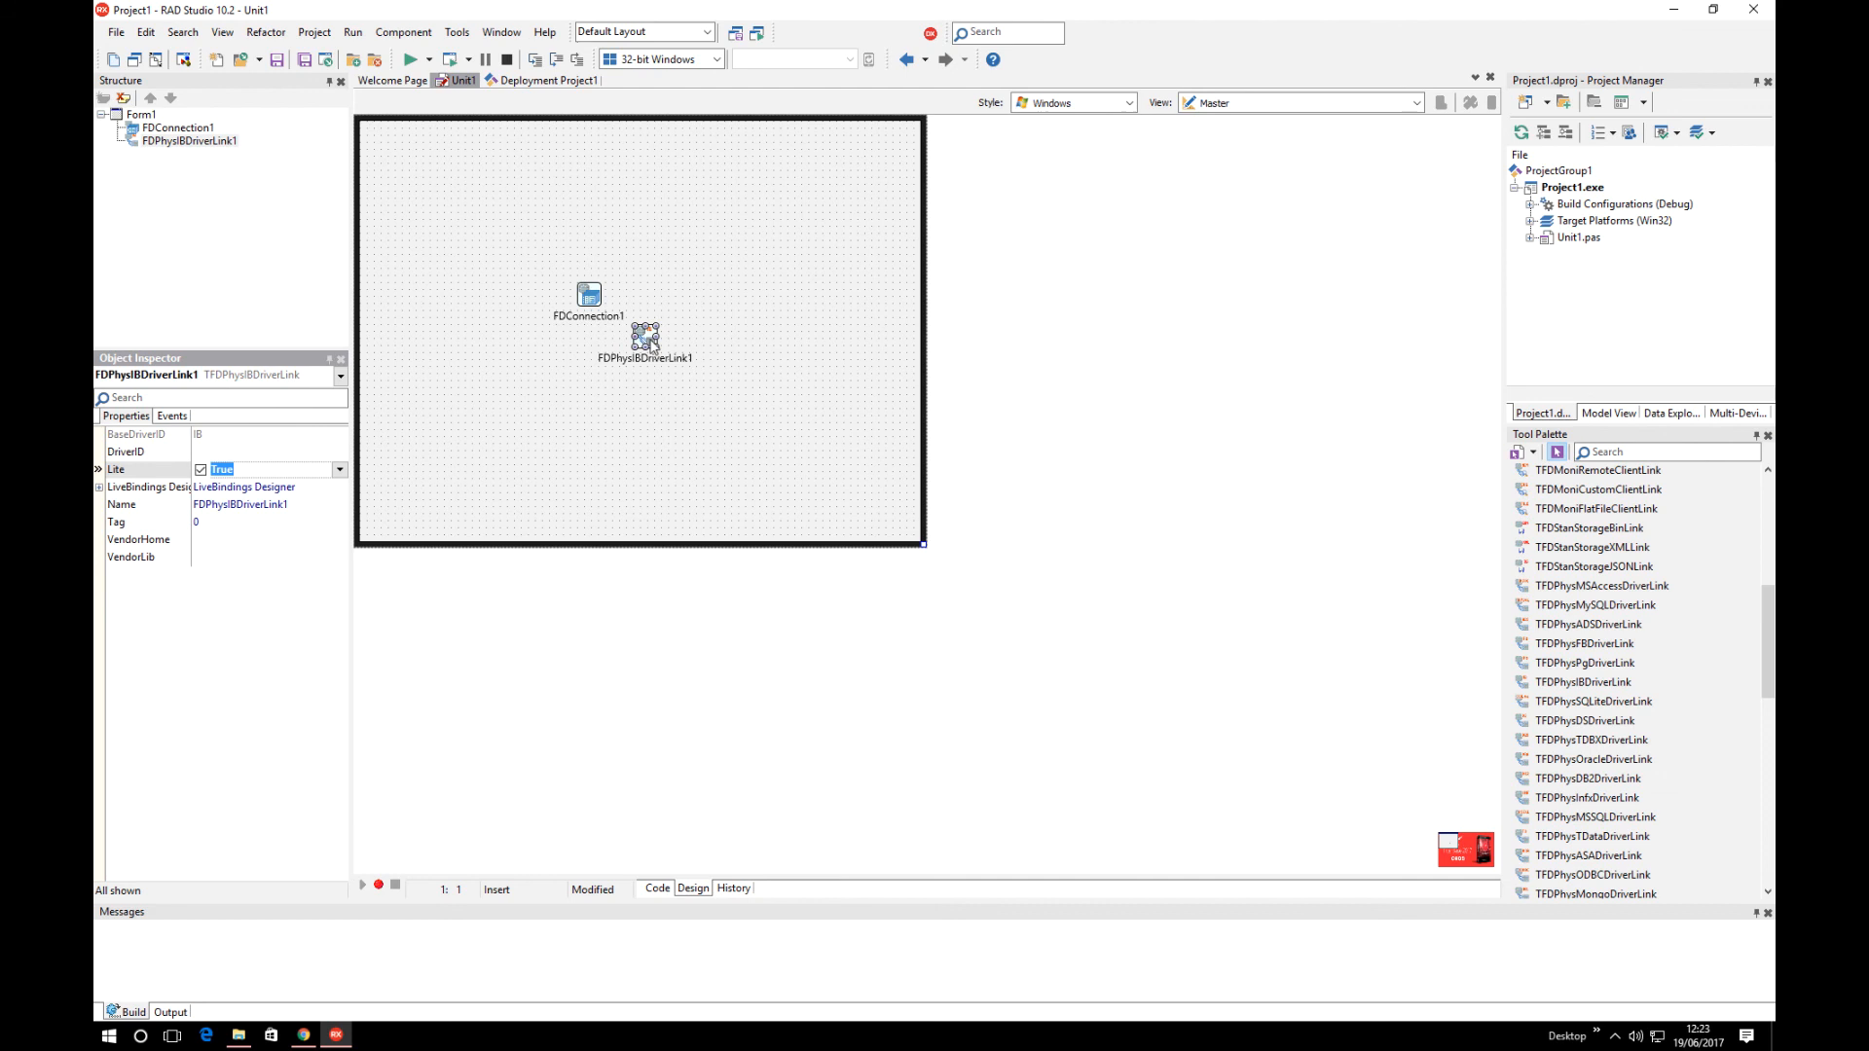
# - Line up the InterBase driver link directly below the FDConnection component on the form, and select the driver link
pyautogui.moveTo(649, 345); pyautogui.dragTo(598, 373)
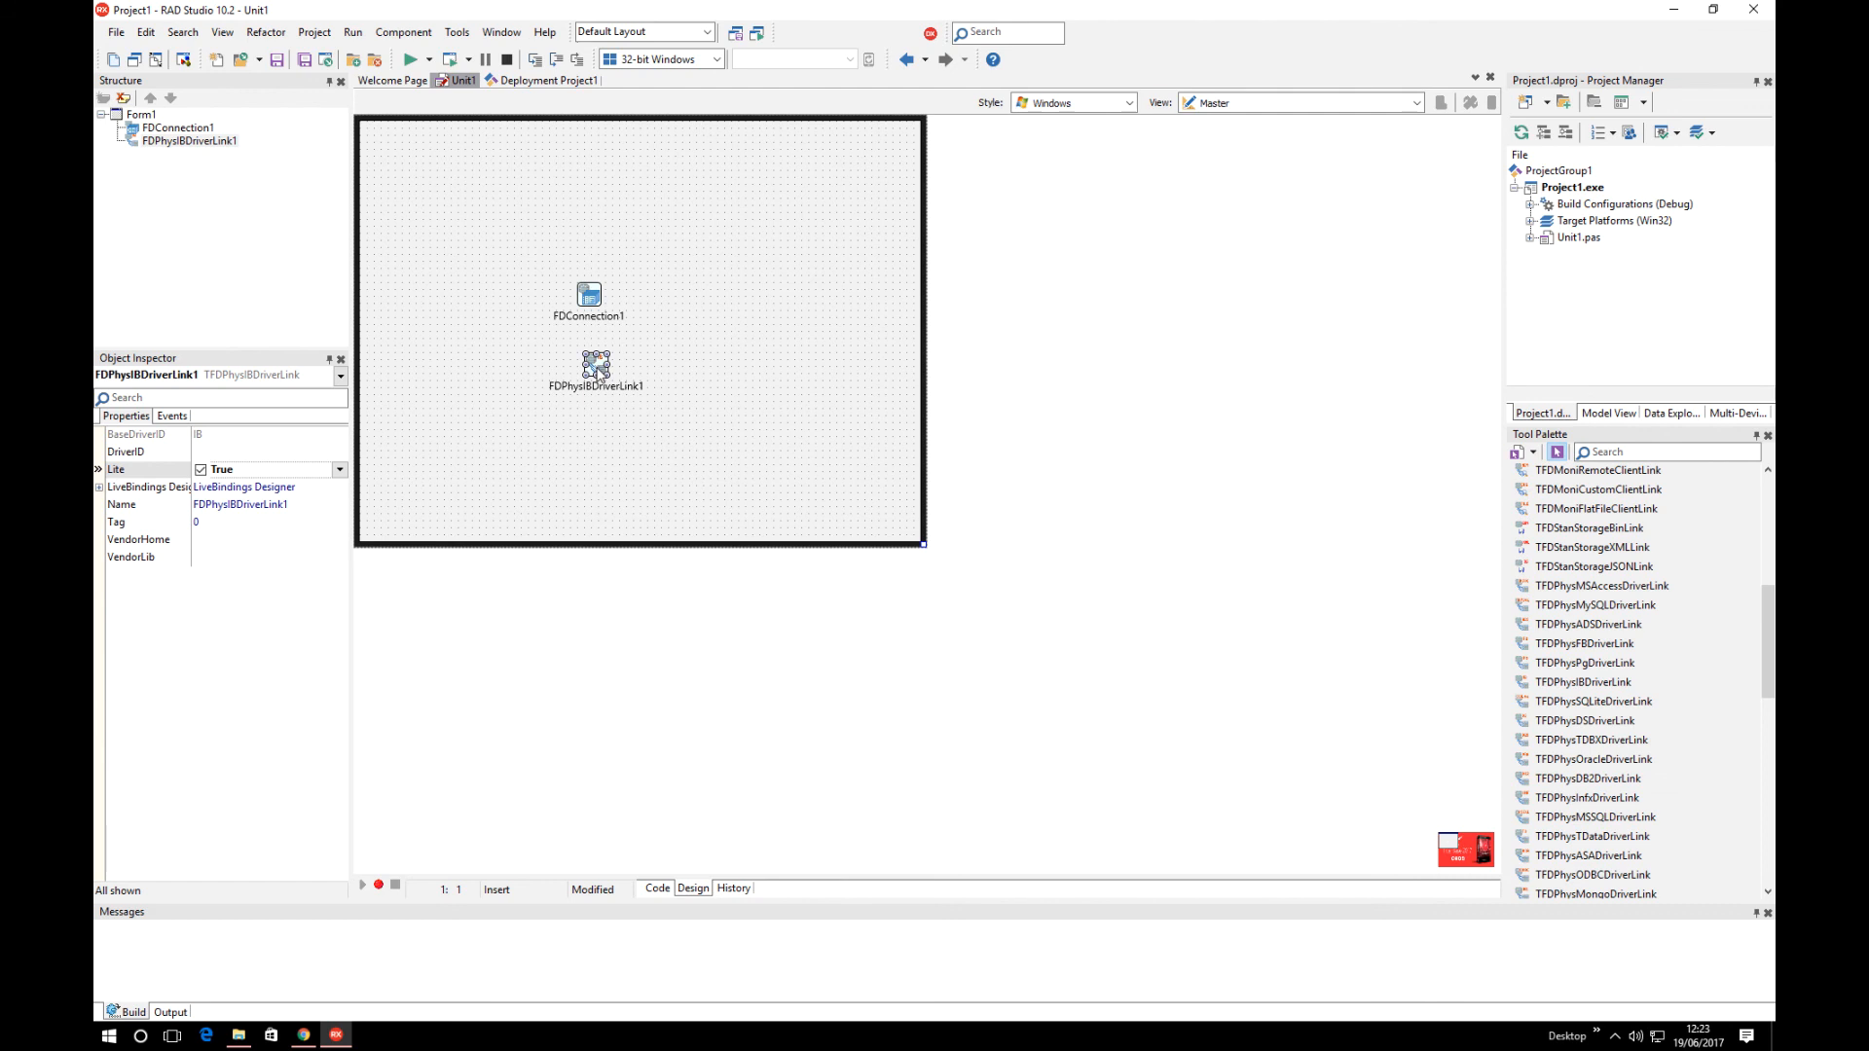
pyautogui.click(594, 297)
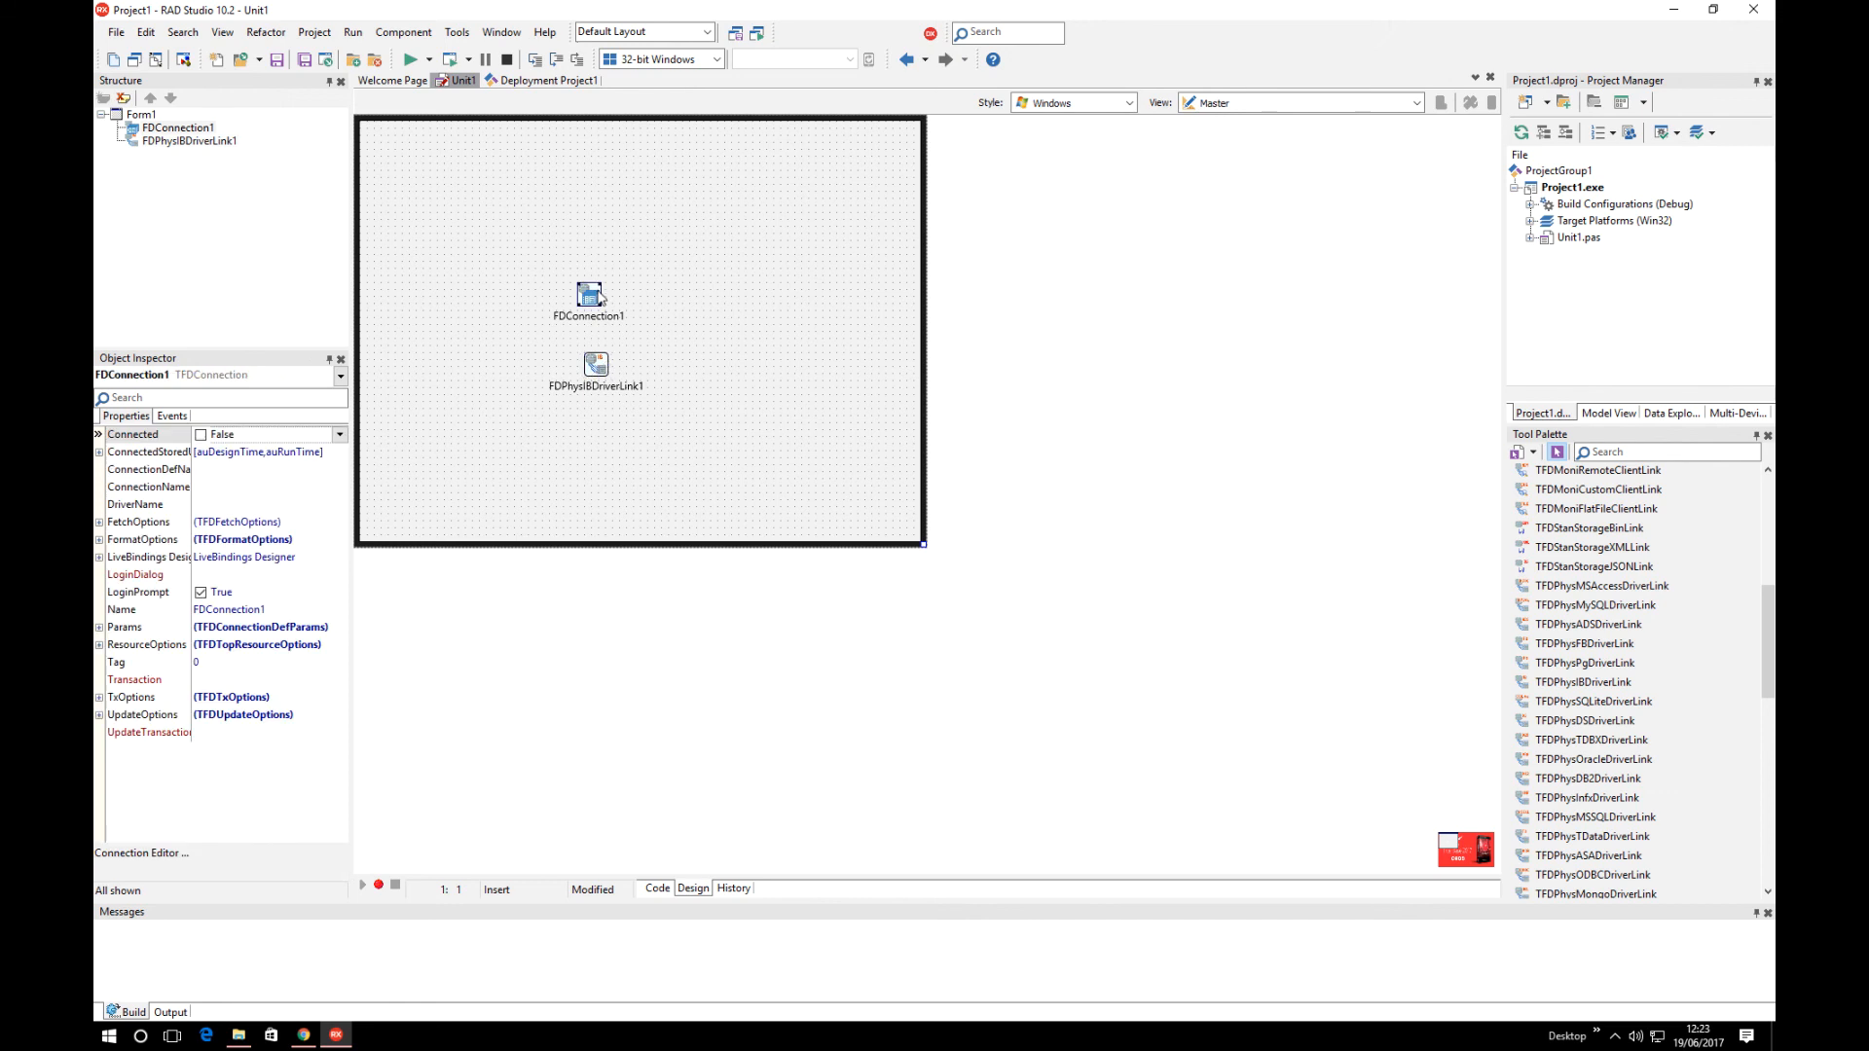
pyautogui.moveTo(595, 298); pyautogui.dragTo(602, 306)
pyautogui.click(596, 367)
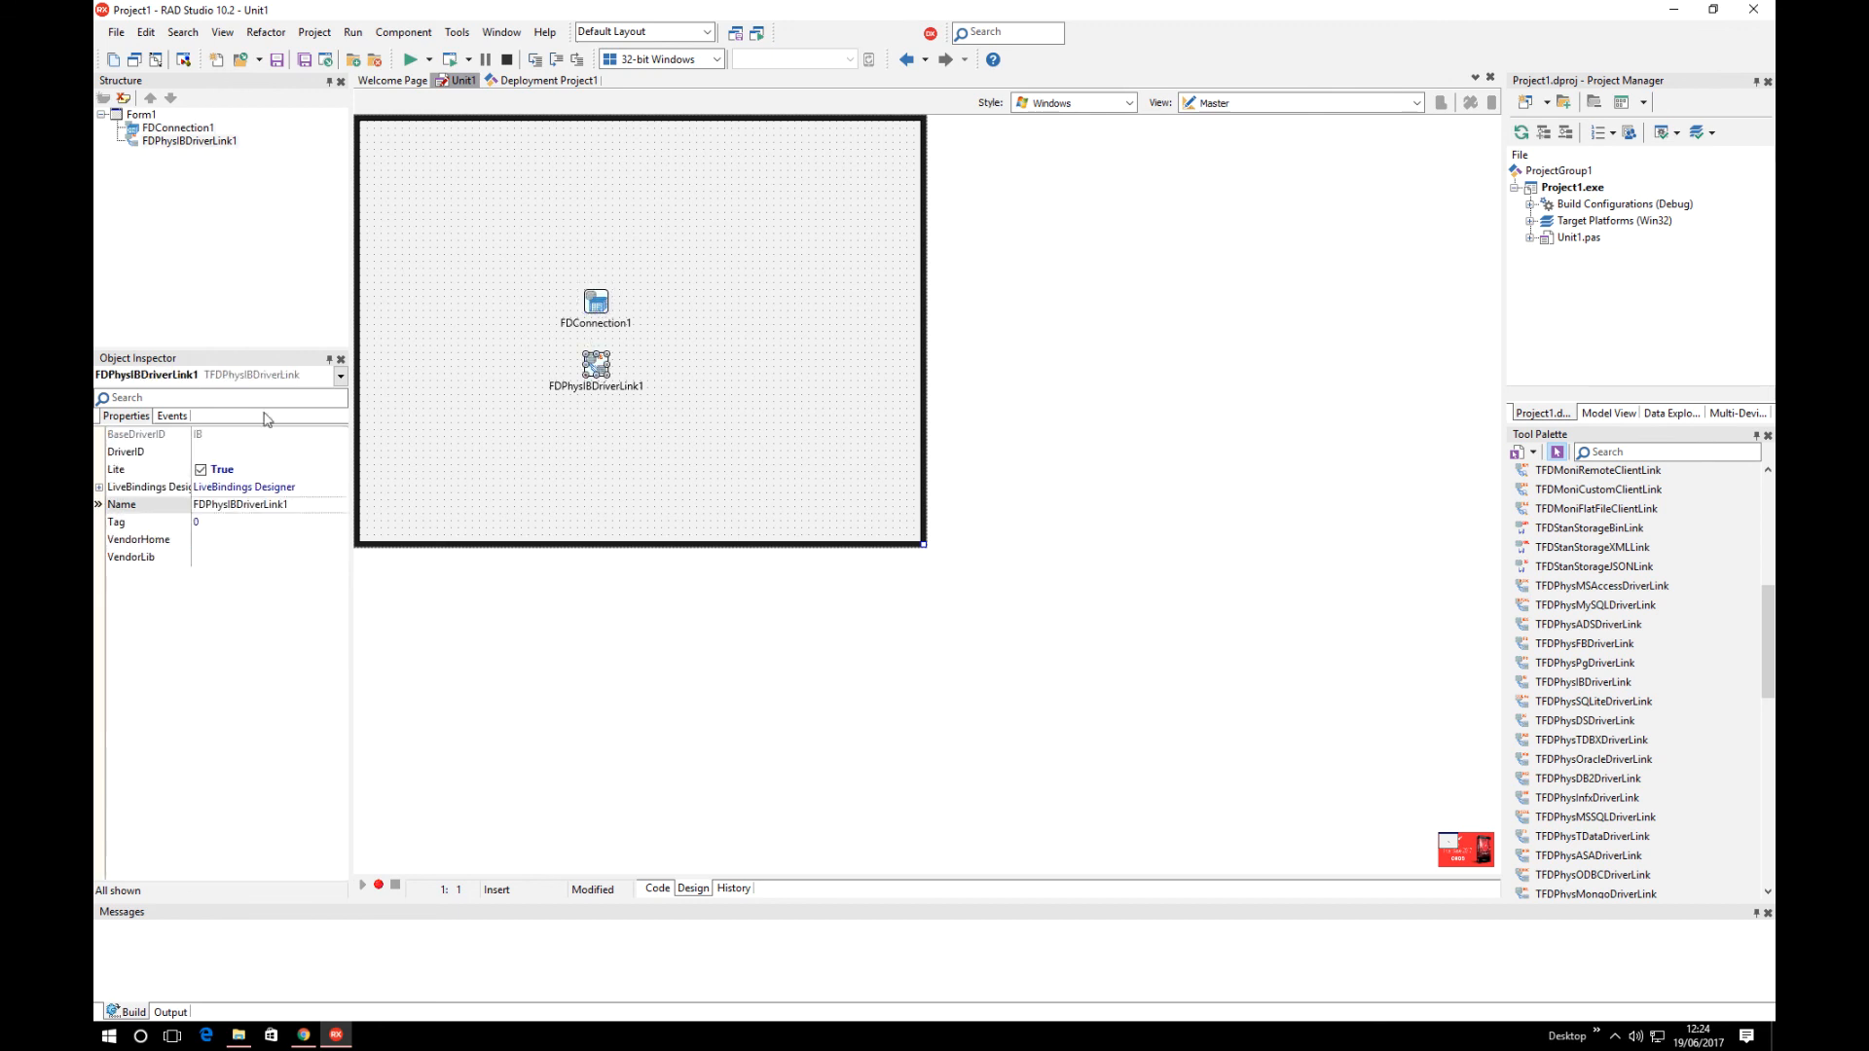